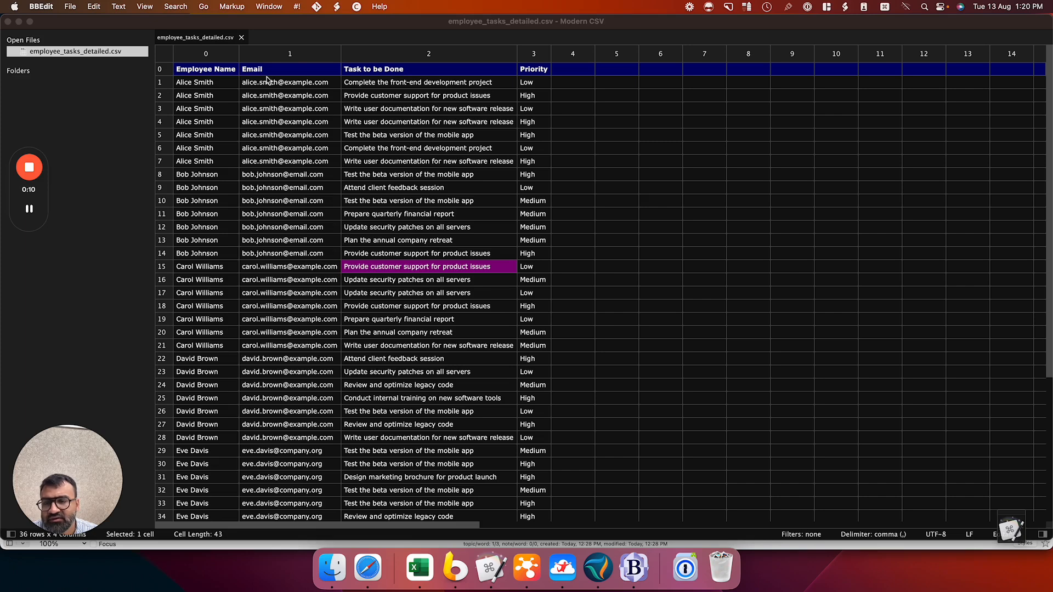
- Select the name, email and task cells of rows 1–6 in Modern CSV, then switch to the remote ETL session
drag(403, 84, 229, 146)
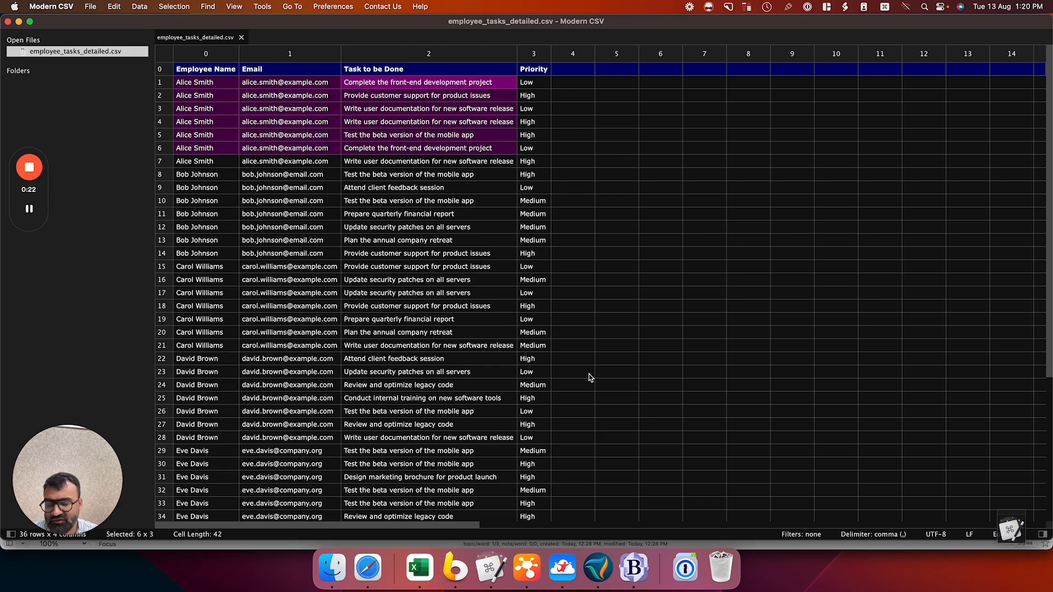
click(577, 572)
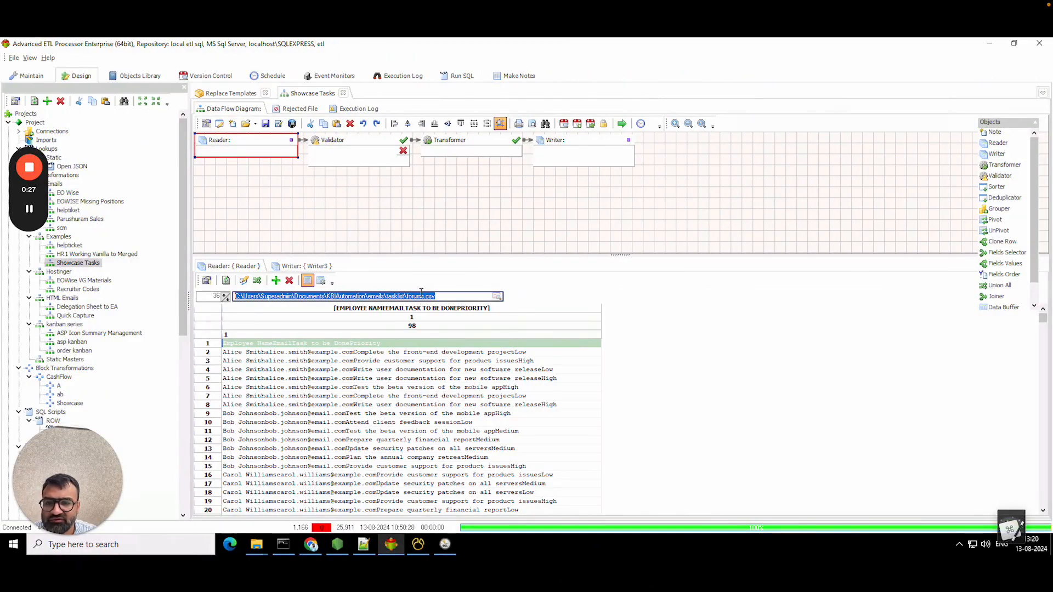
- Load forums.csv into the Reader, refresh the preview, and narrow the first field to the name's width
click(497, 296)
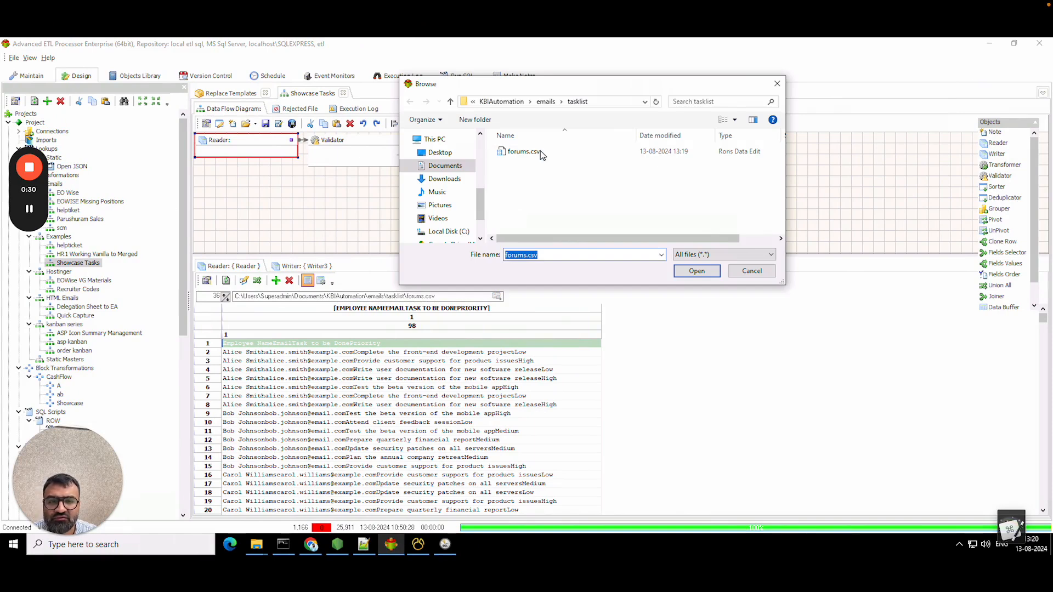
double_click(541, 151)
click(225, 281)
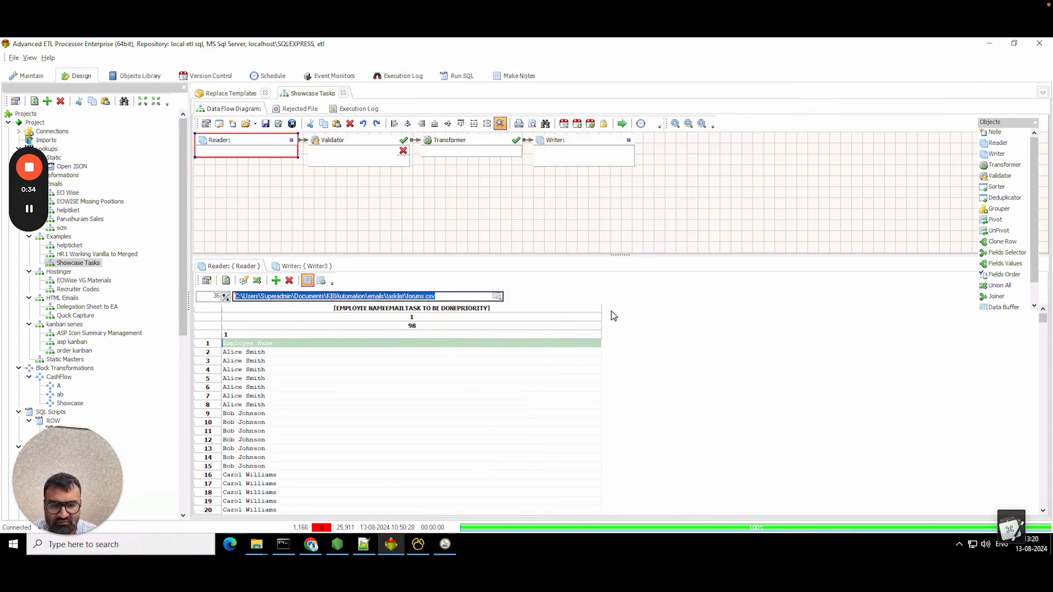
drag(601, 306, 460, 313)
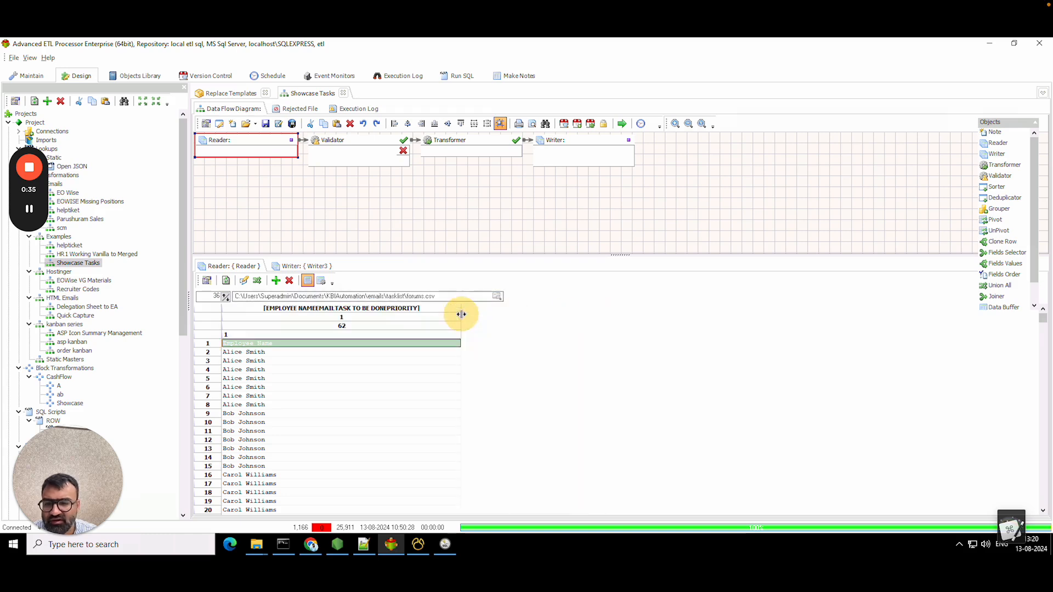
- Add email and task fields, widen the task field, and take field names from row 1
right_click(333, 346)
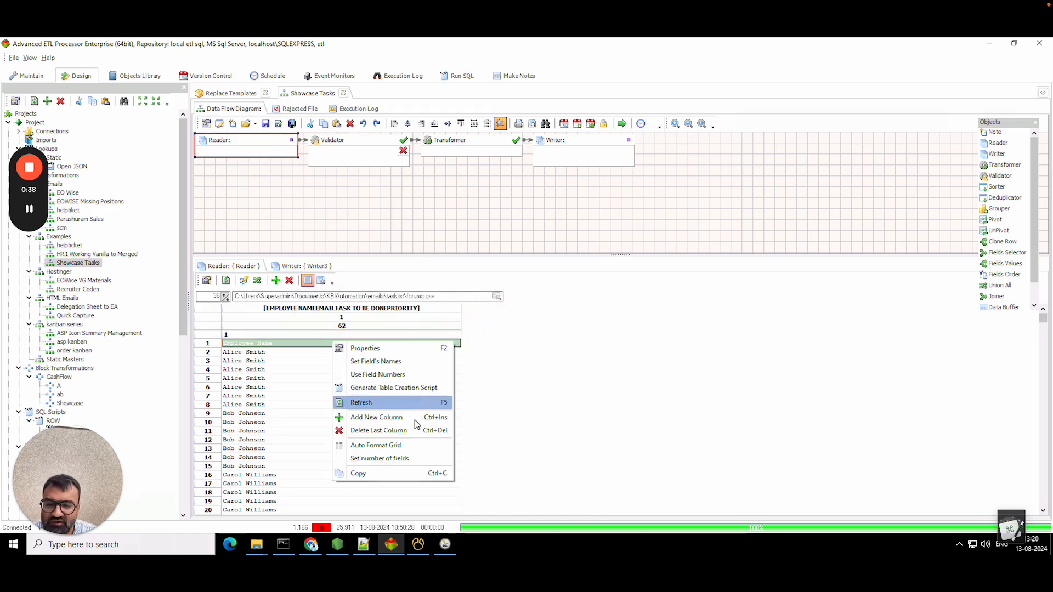
click(416, 418)
right_click(393, 350)
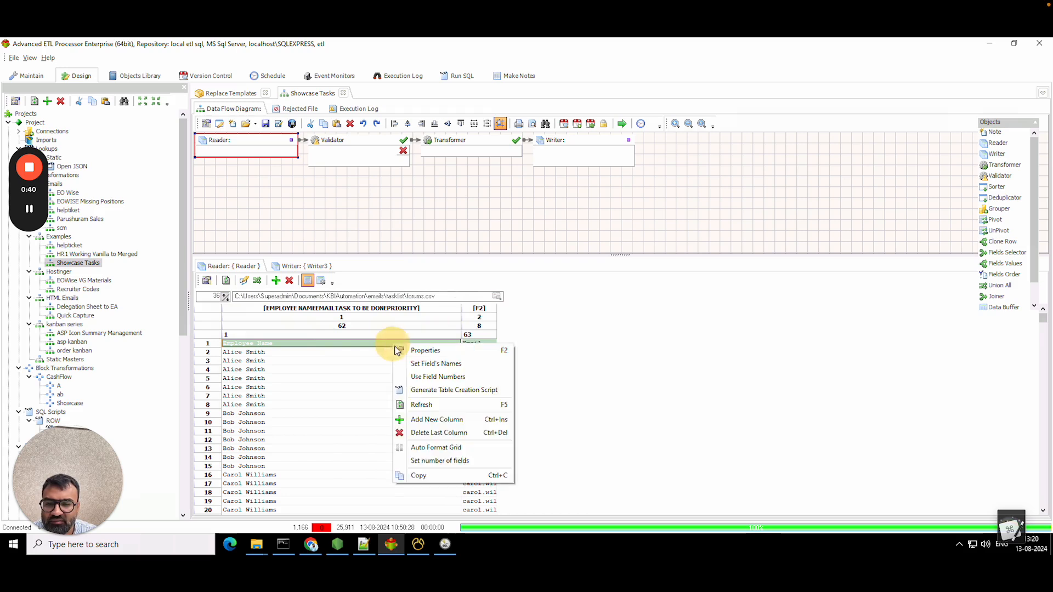
click(423, 419)
drag(532, 309, 582, 307)
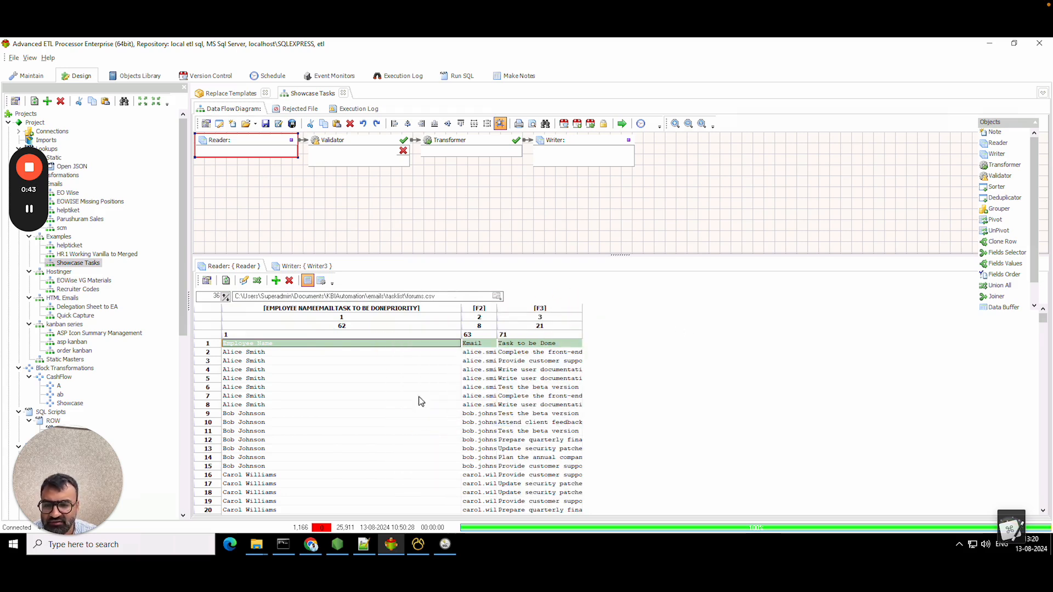
right_click(357, 344)
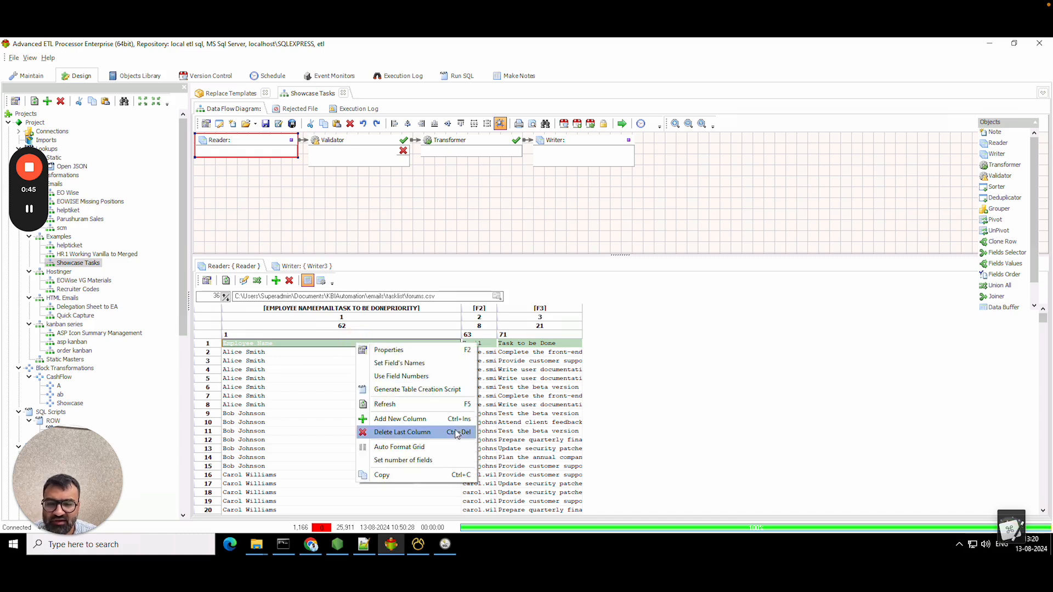
click(429, 364)
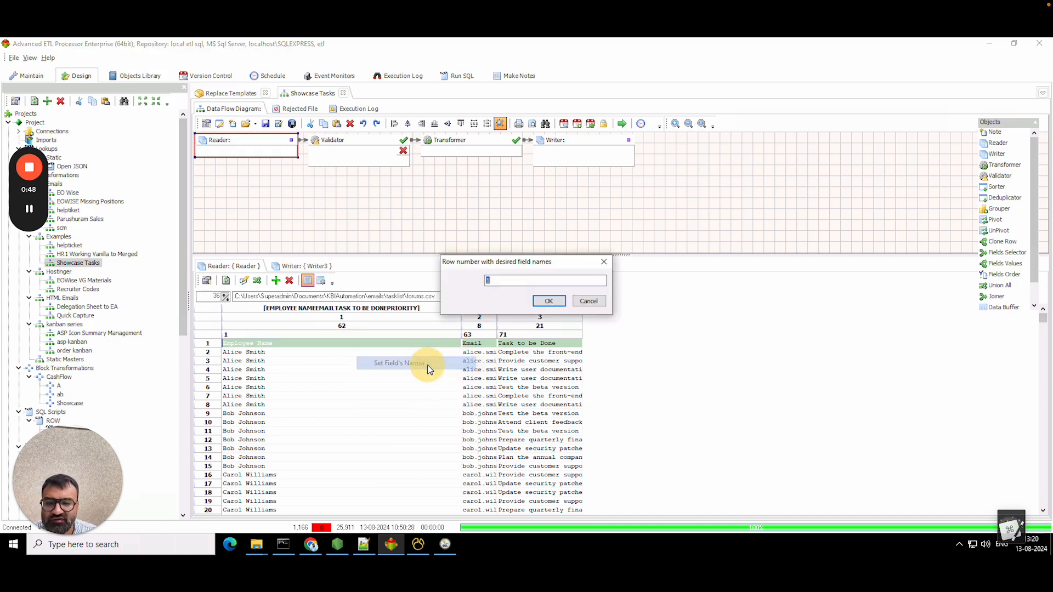
click(548, 302)
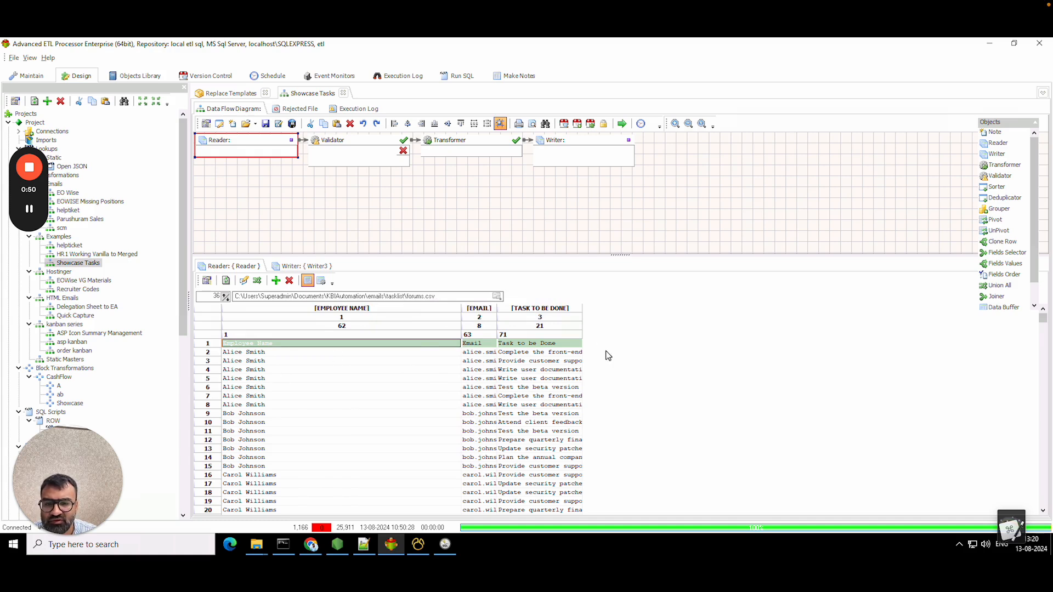
- Delete the Validator and link a new Sorter between the Reader and the Transformer
right_click(373, 148)
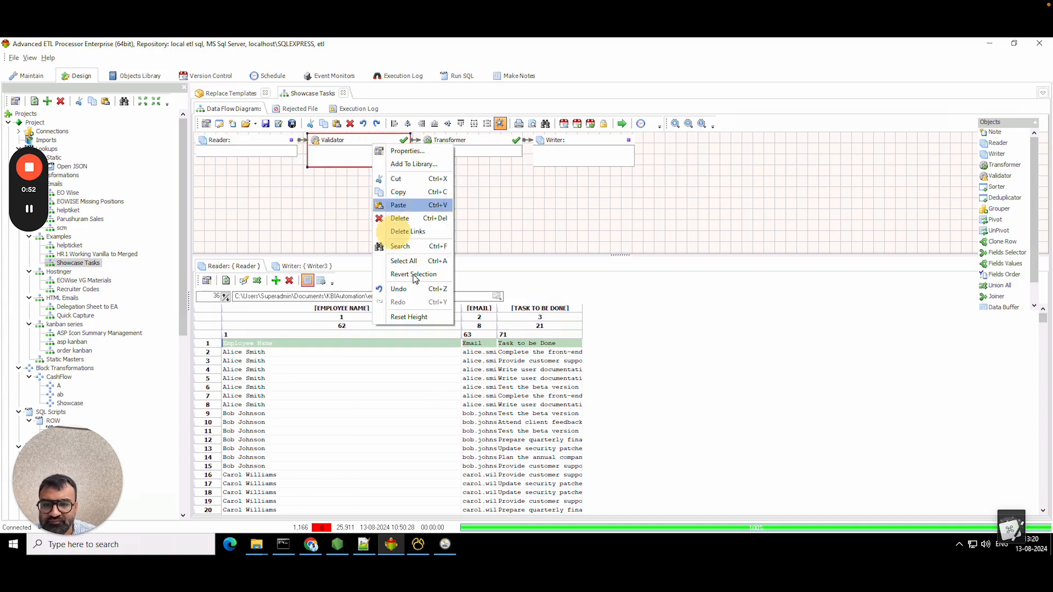
click(400, 219)
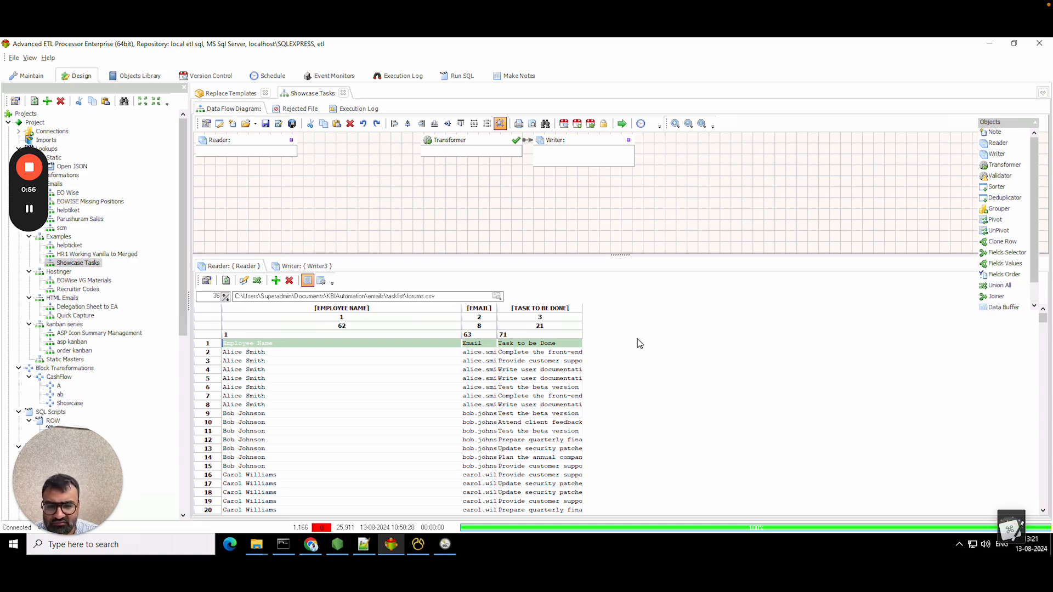
drag(993, 189, 428, 234)
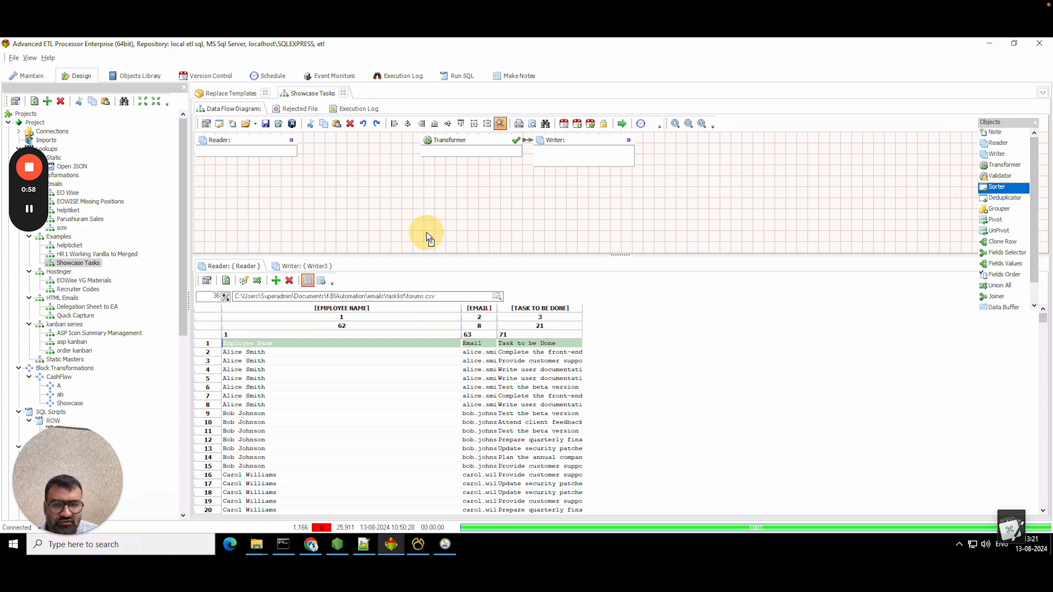
drag(301, 173, 305, 177)
drag(292, 140, 313, 186)
drag(404, 185, 432, 143)
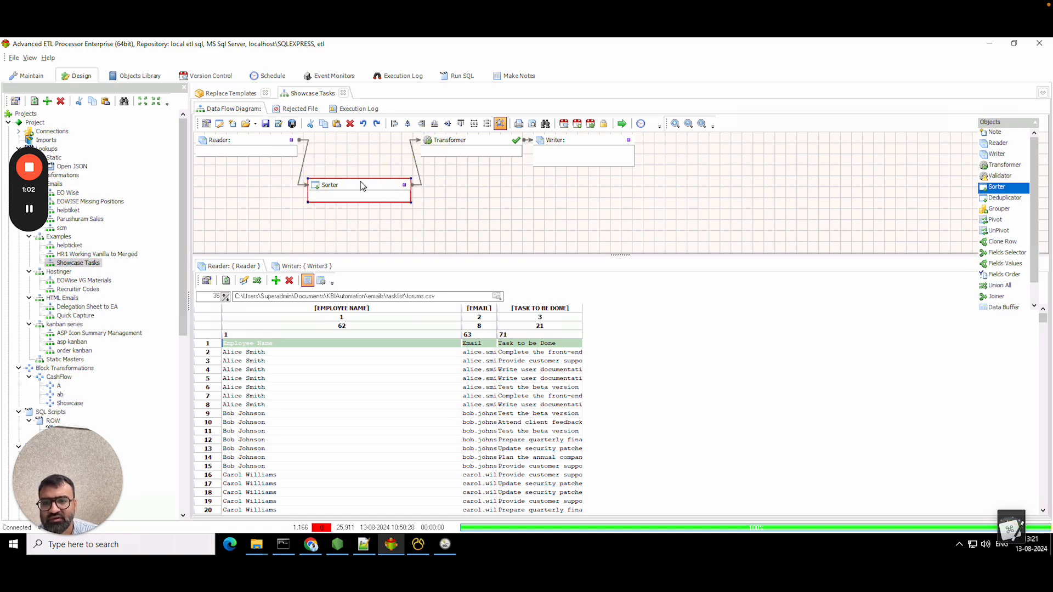
- Set the Sorter to sort ascending by EMPLOYEE NAME
double_click(357, 185)
click(224, 288)
click(223, 287)
click(251, 287)
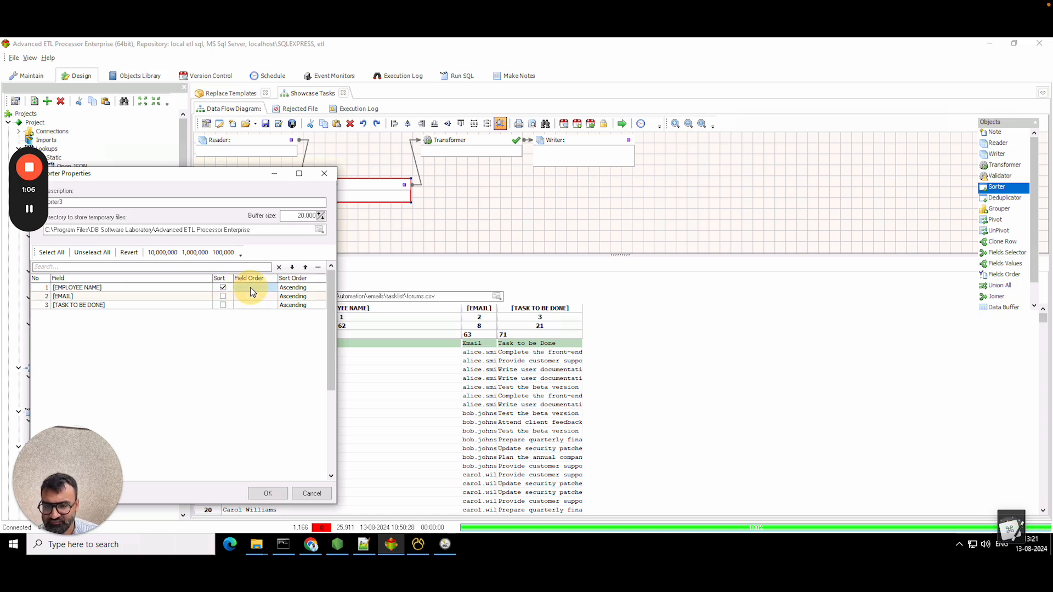
click(223, 306)
click(310, 493)
- Add a fourth Reader field and rename the fields from row 1 so it becomes PRIORITY
right_click(308, 344)
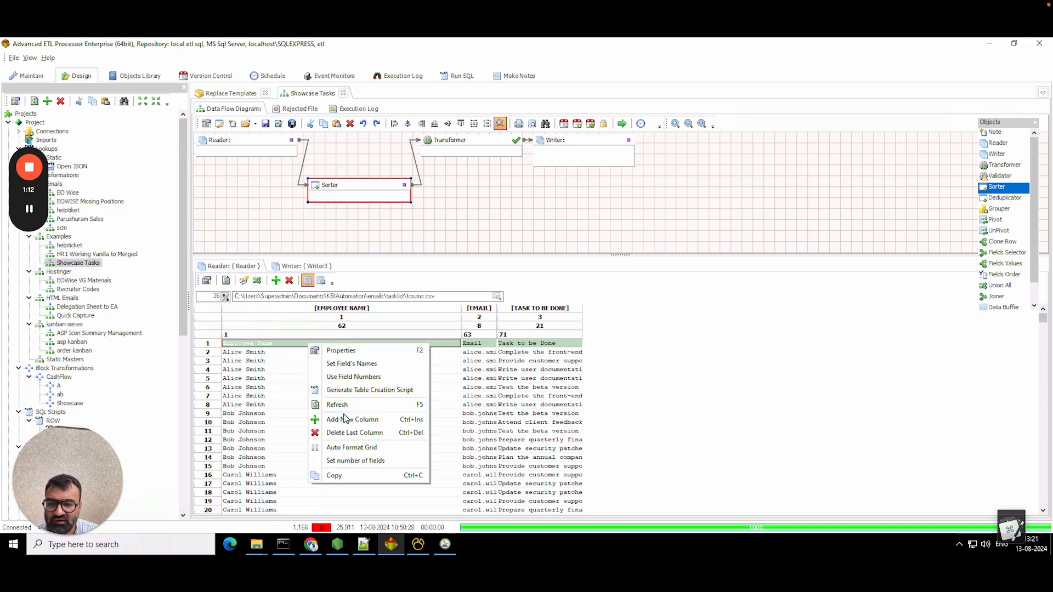
click(351, 420)
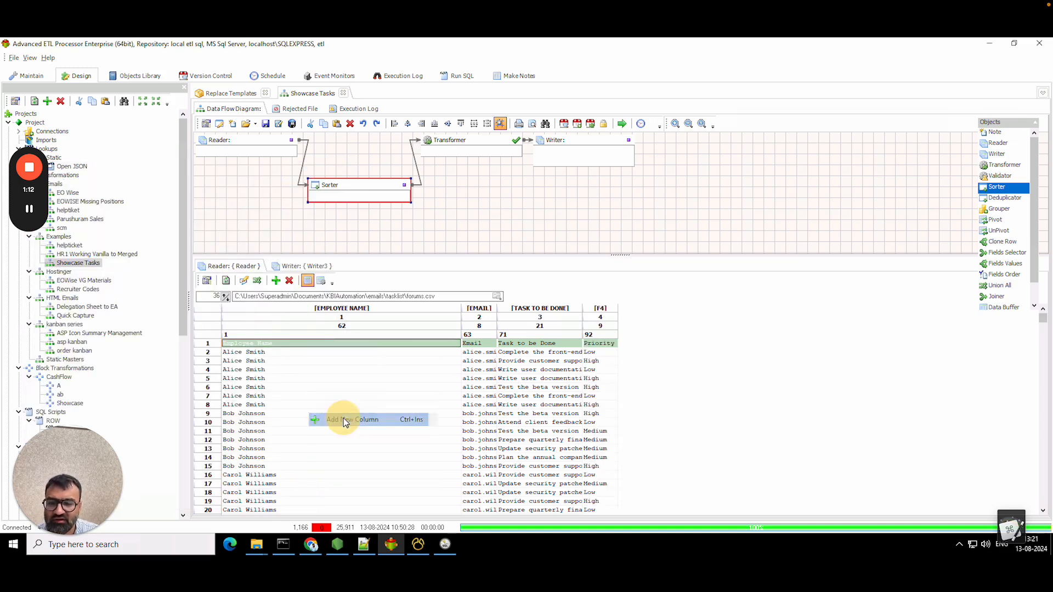
right_click(610, 350)
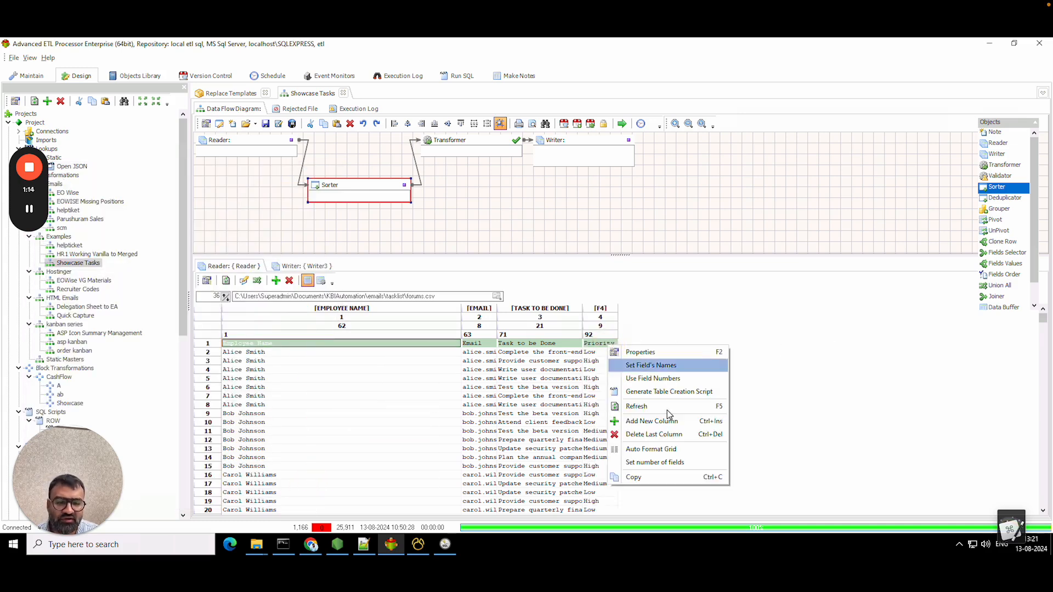
click(652, 366)
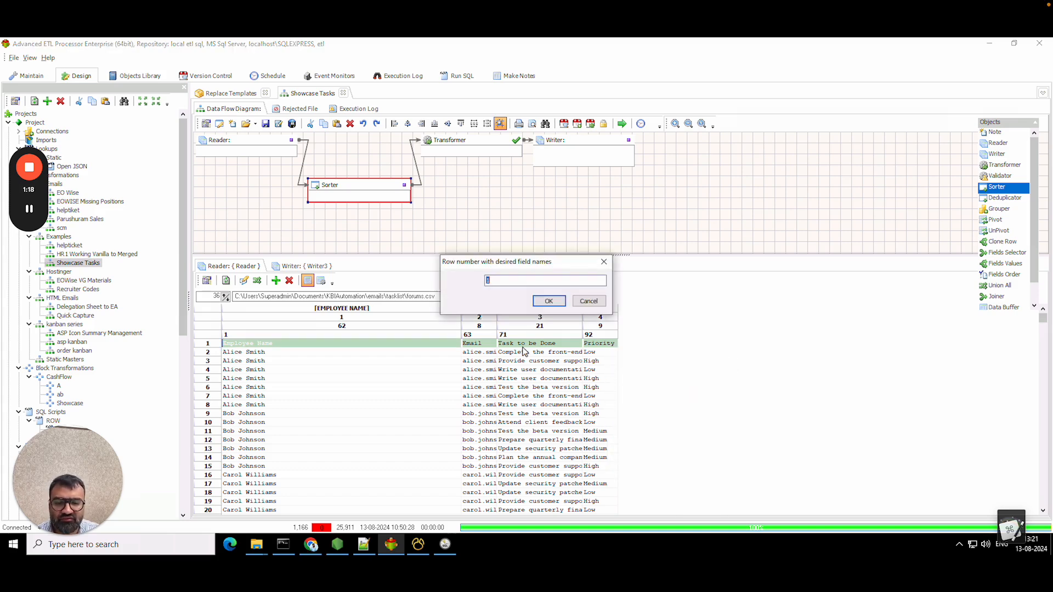
click(548, 301)
- Make the Sorter order by EMPLOYEE NAME first (1), then PRIORITY (2)
double_click(340, 185)
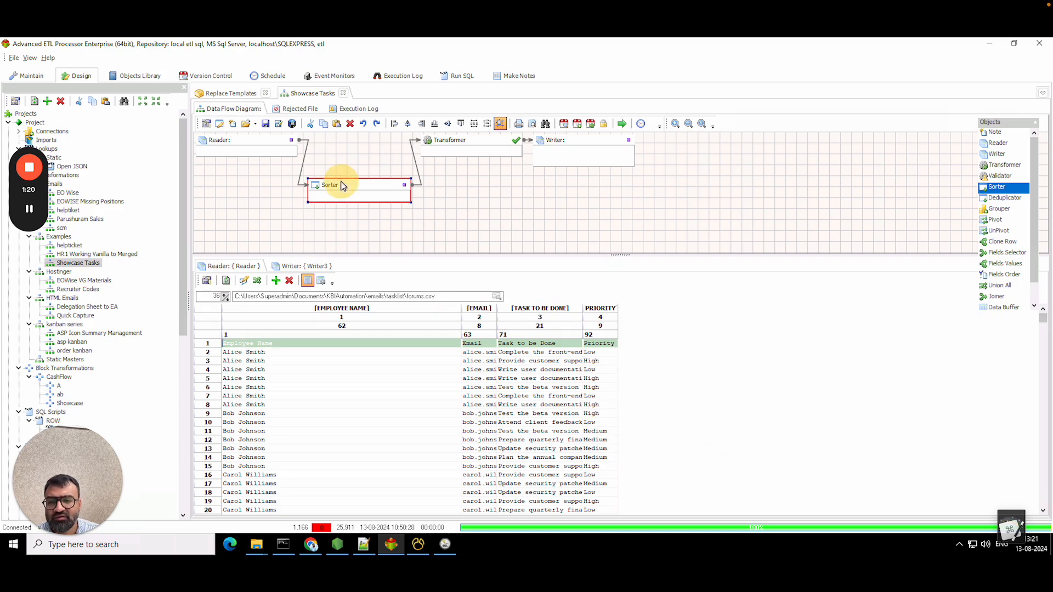
click(223, 289)
click(224, 289)
click(223, 315)
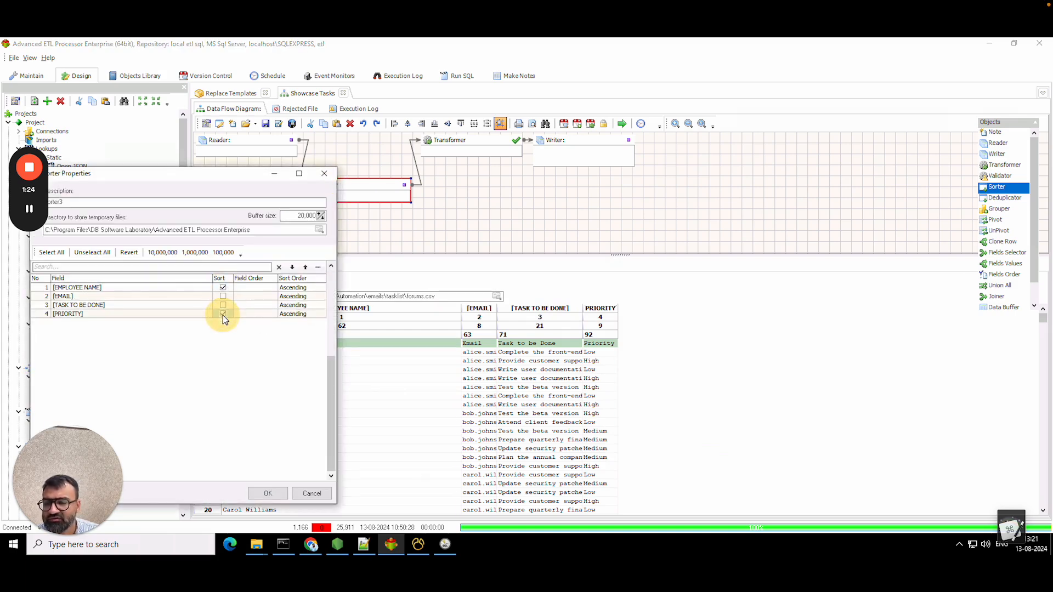
click(223, 314)
click(252, 288)
text(1)
click(253, 314)
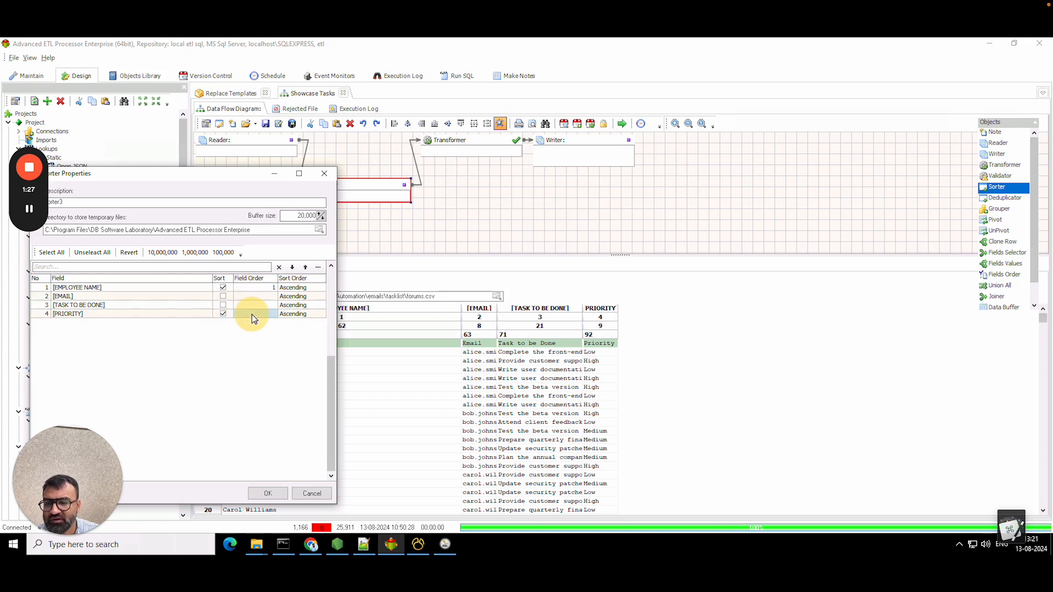
click(268, 493)
click(554, 141)
- Insert a Grouper after the Sorter and shift the Transformer and Writer to the right
click(457, 142)
right_click(458, 142)
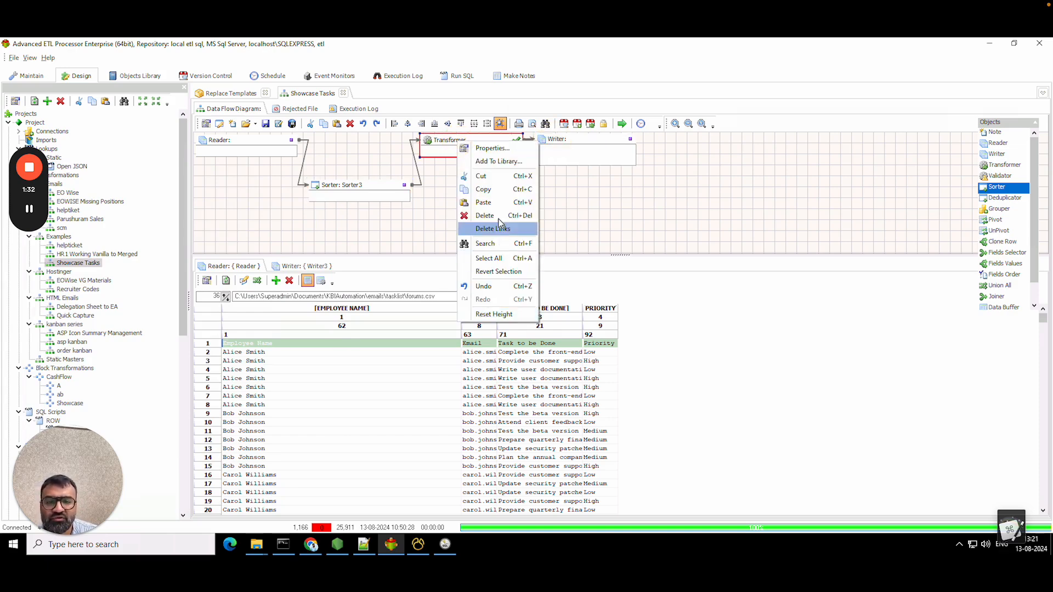
click(444, 194)
drag(582, 142, 635, 142)
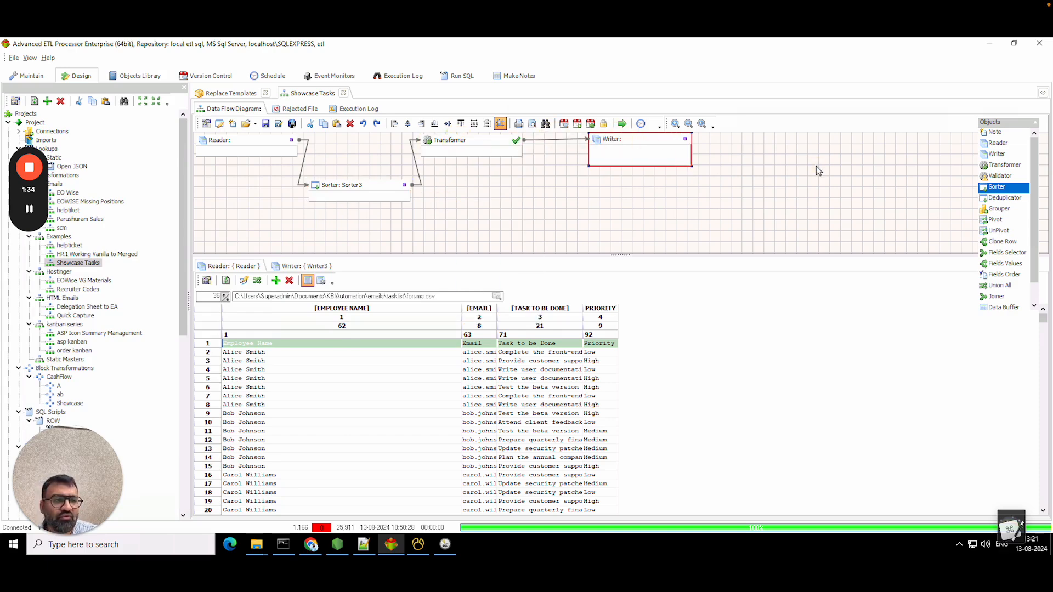
click(1007, 213)
click(446, 185)
drag(451, 196, 407, 188)
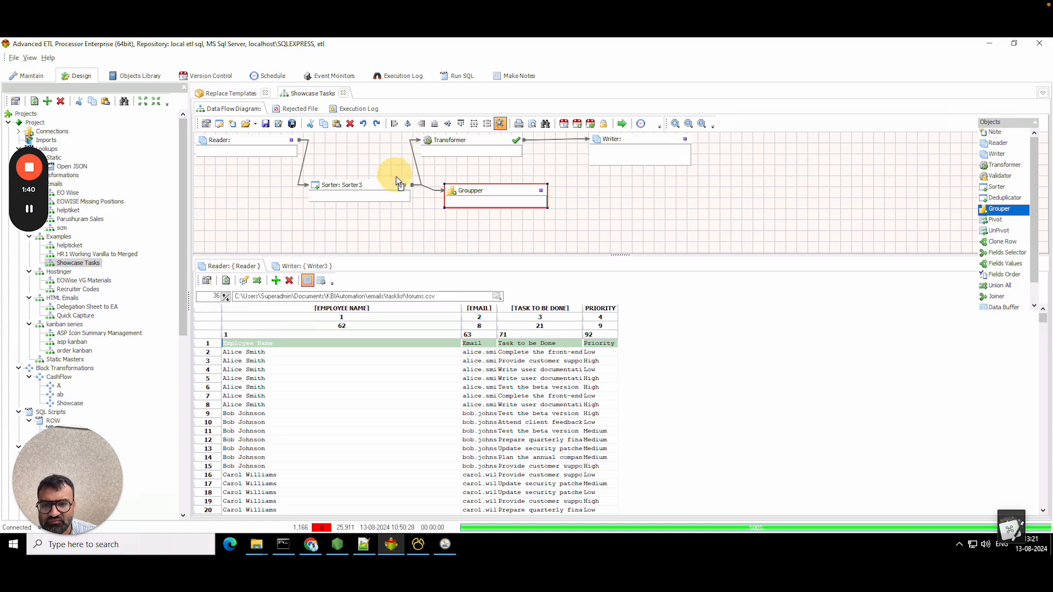
drag(442, 141, 614, 192)
drag(476, 203, 466, 196)
- In the Grouper, set EMPLOYEE NAME to grouping order 1 with type Group By
double_click(467, 196)
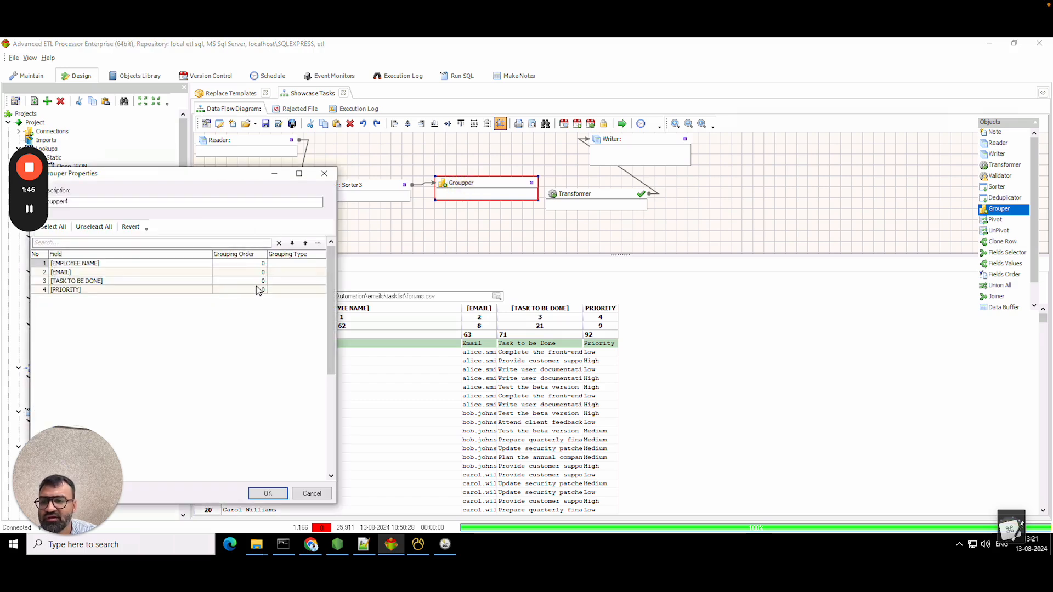
click(257, 265)
text(1)
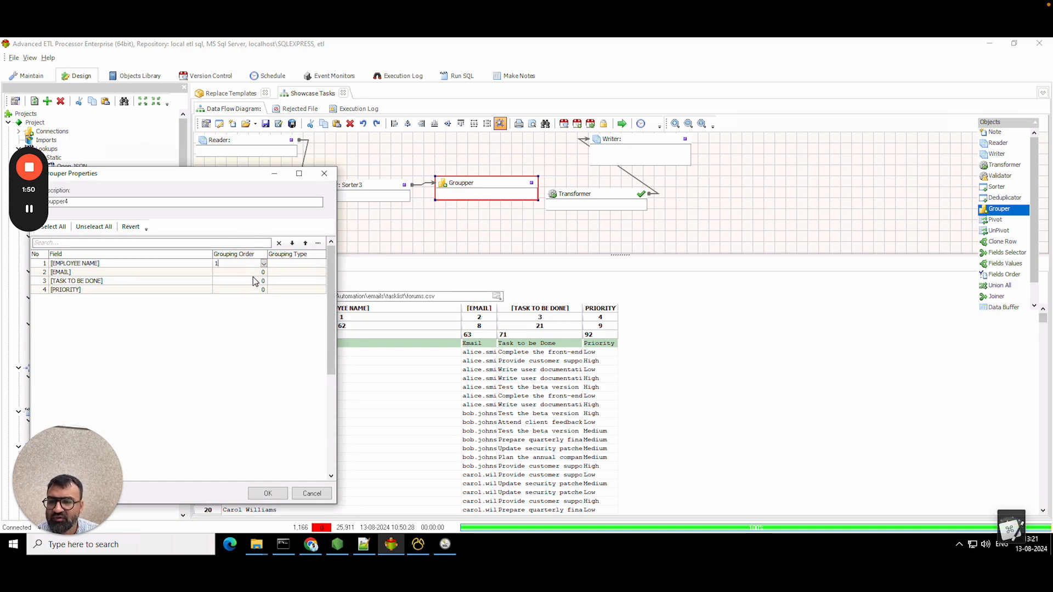
click(252, 273)
click(262, 265)
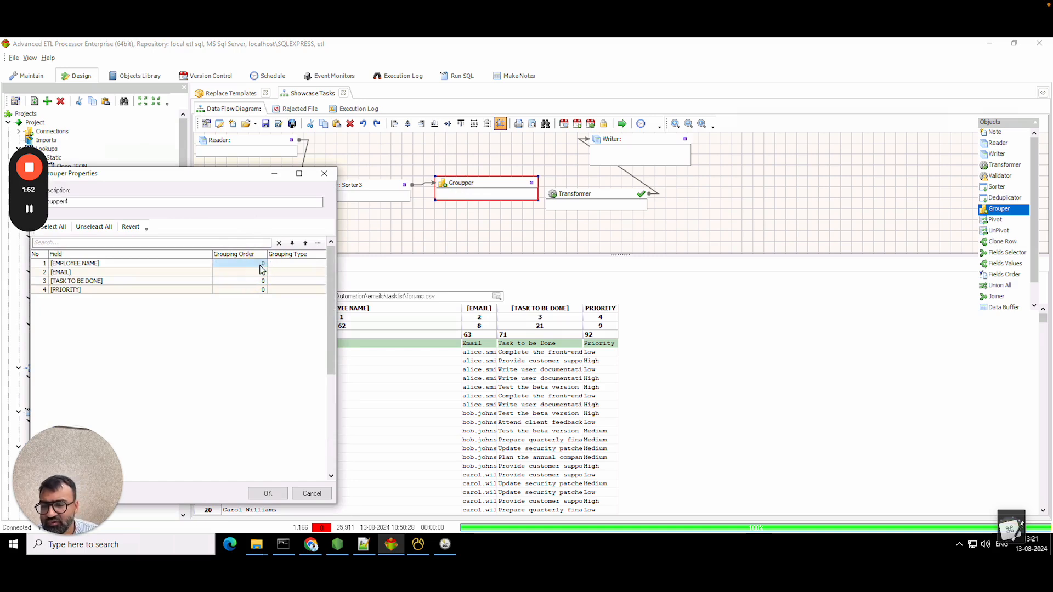
click(262, 265)
text(1)
click(283, 265)
click(286, 266)
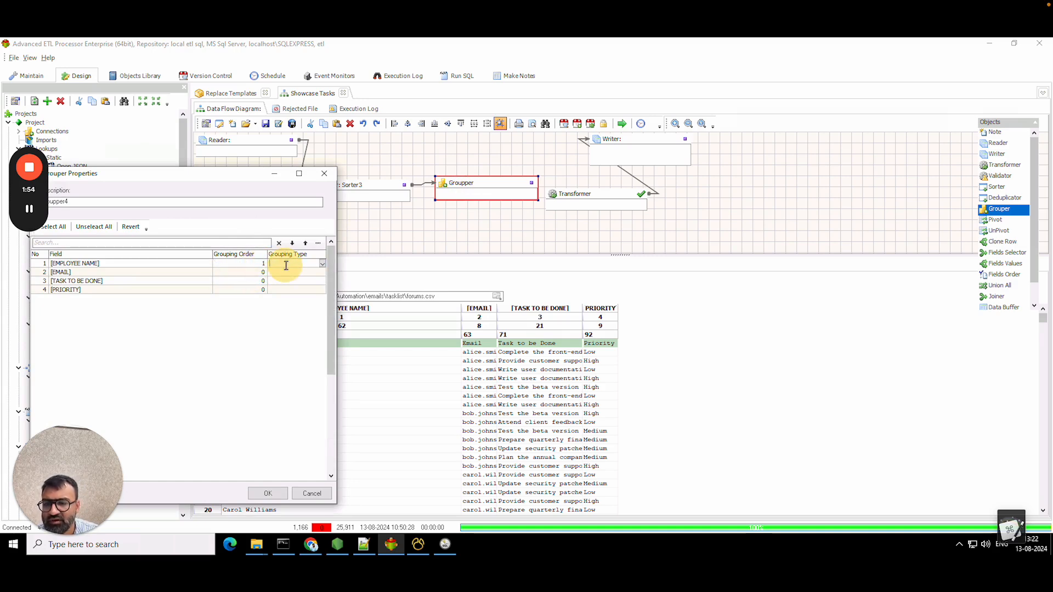
click(323, 265)
click(290, 272)
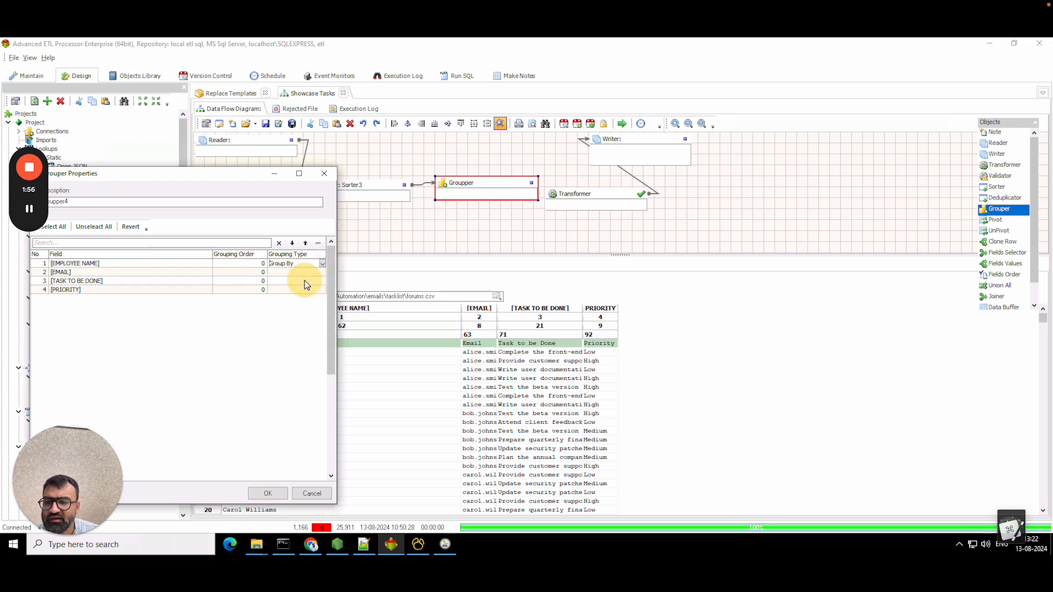
- Set EMAIL to First Value, leaving its order at 0, and confirm EMPLOYEE NAME's order 1
click(249, 273)
click(260, 272)
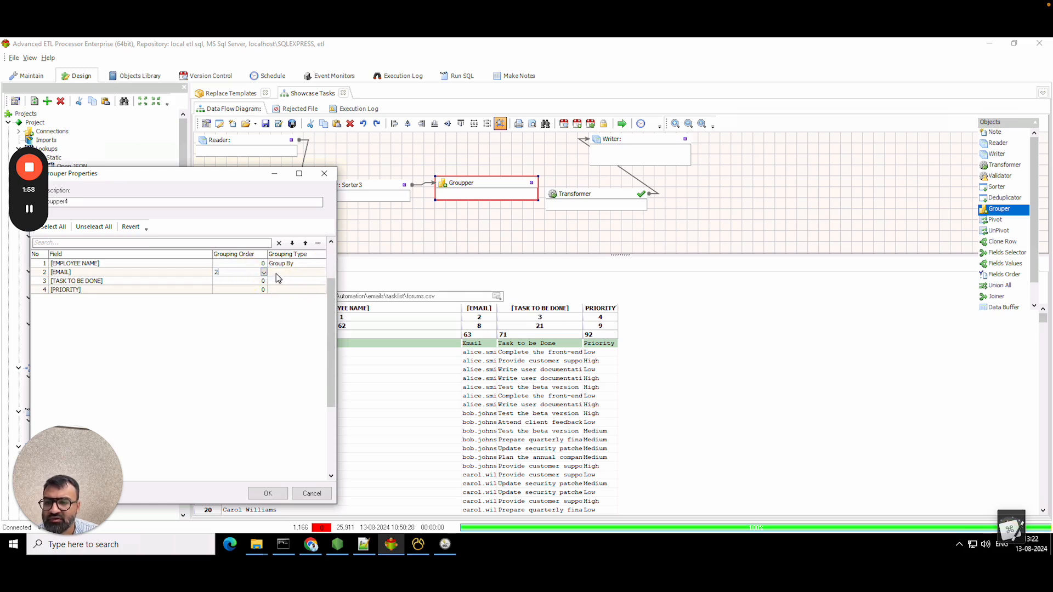
click(287, 272)
click(291, 272)
click(322, 272)
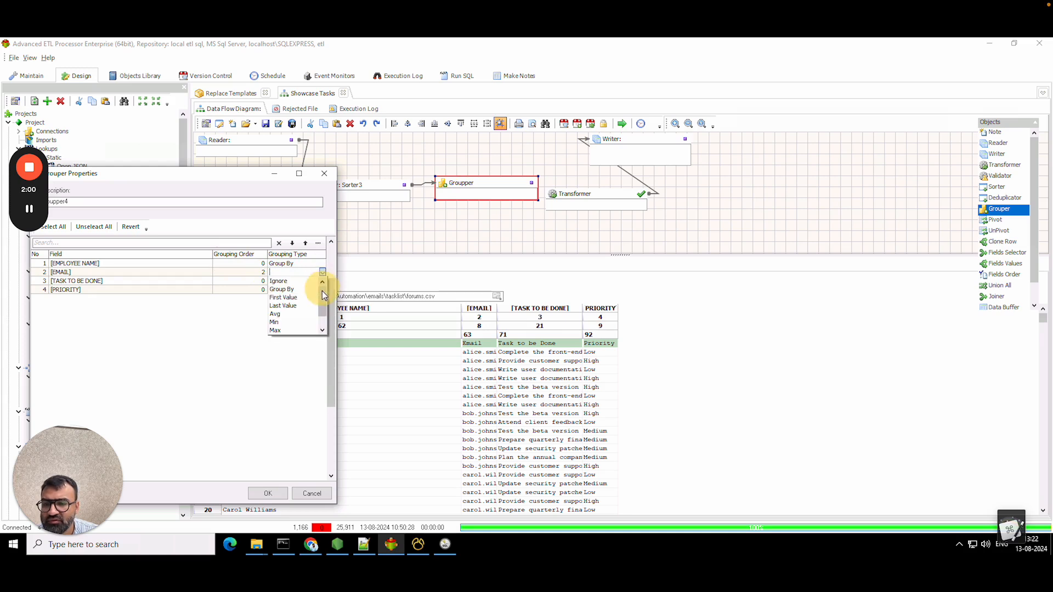
click(283, 297)
click(256, 264)
click(255, 264)
text(1)
click(255, 271)
click(256, 271)
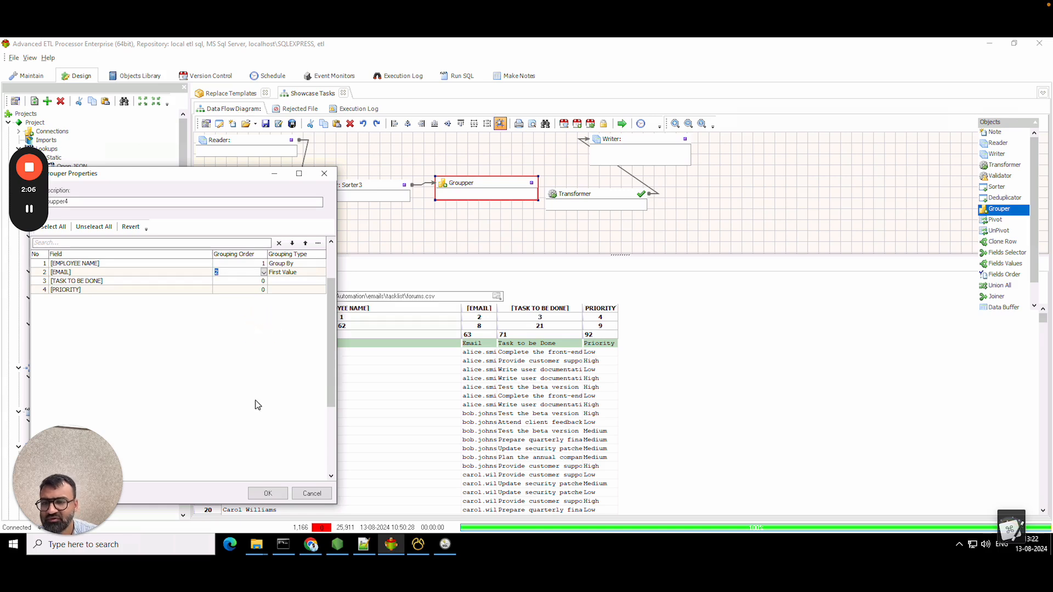
click(292, 274)
- Set TASK TO BE DONE and PRIORITY to Ignore and apply the Grouper settings
click(291, 281)
click(291, 281)
click(319, 283)
click(312, 297)
click(322, 281)
click(314, 290)
click(308, 288)
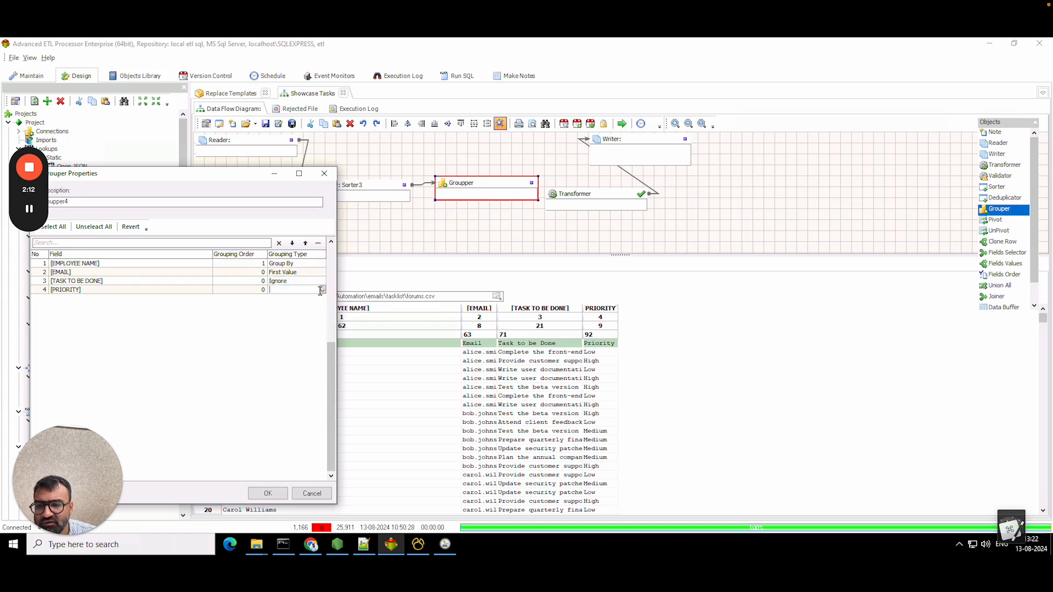
click(323, 290)
click(312, 298)
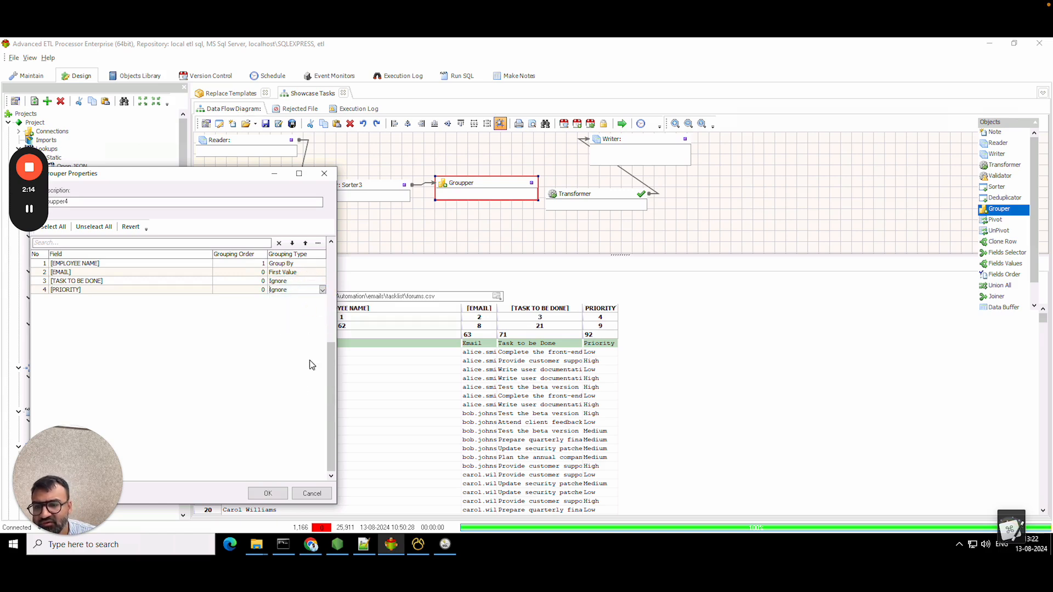
click(269, 493)
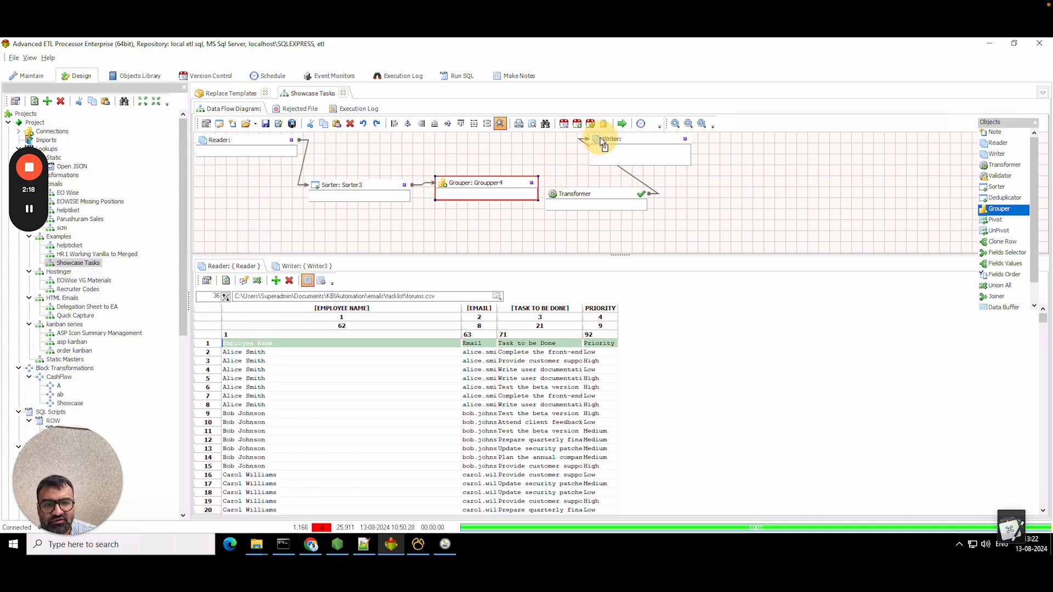
- Move the Writer node further right and down after briefly inspecting the Transformer editor
drag(604, 142, 633, 141)
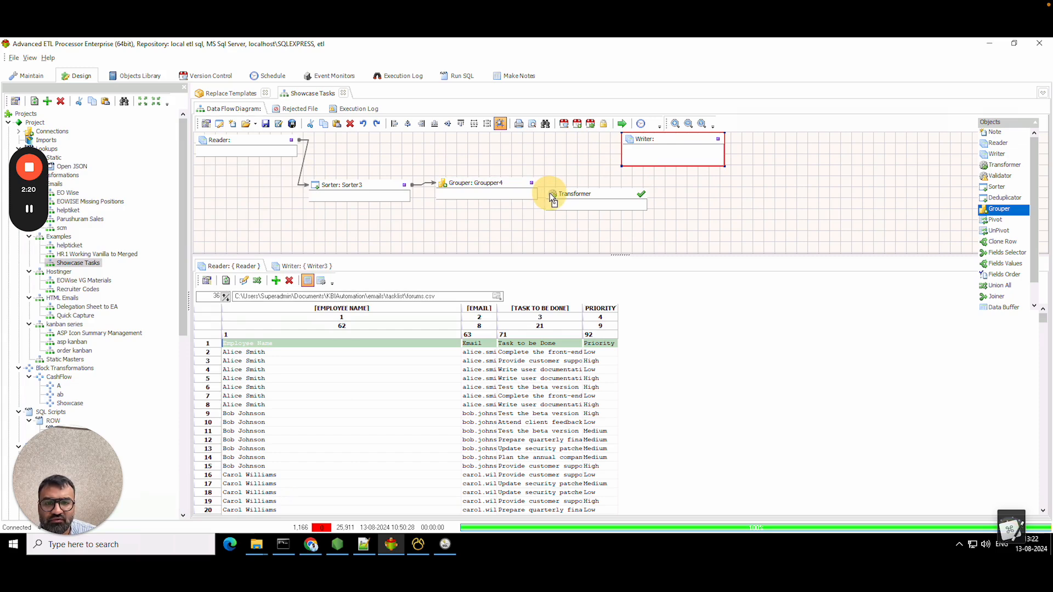
double_click(553, 199)
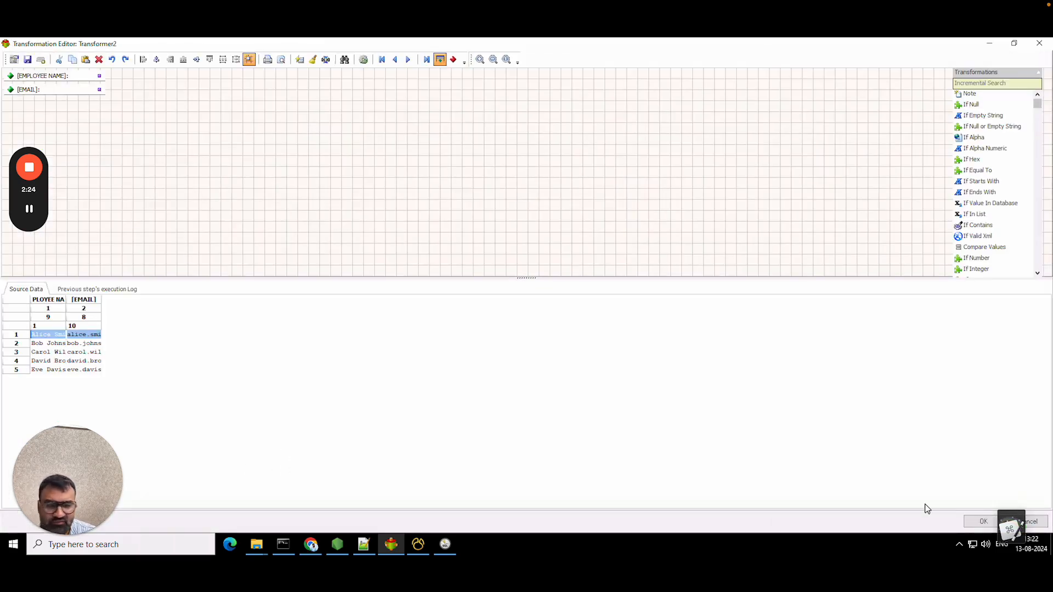
click(983, 521)
click(729, 160)
drag(734, 161, 742, 171)
- Show Writer3's field list and try adding an employee_name field, dismissing the resulting error
click(306, 268)
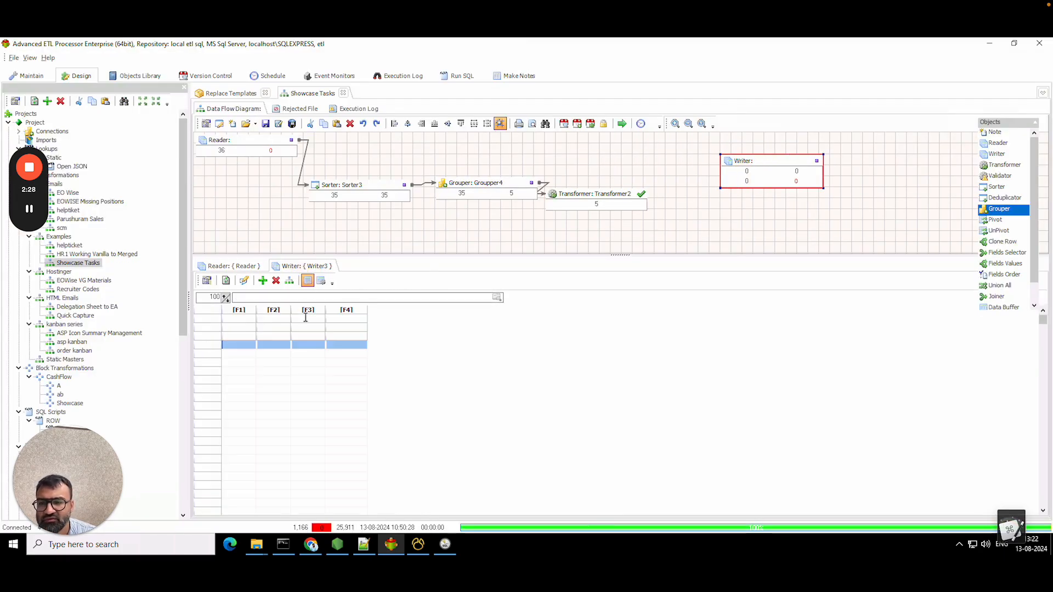
click(320, 282)
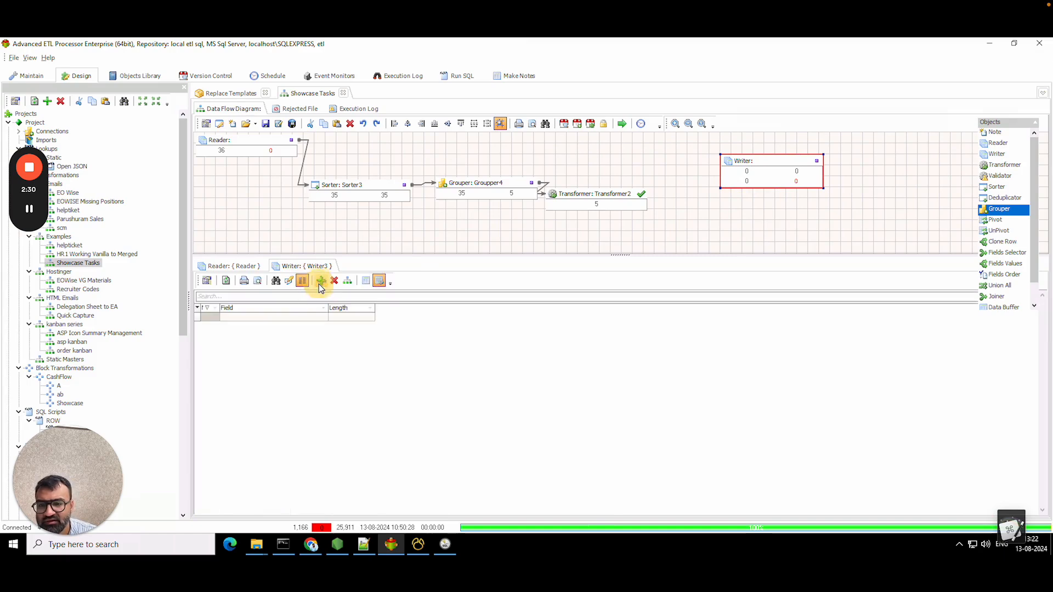
click(242, 319)
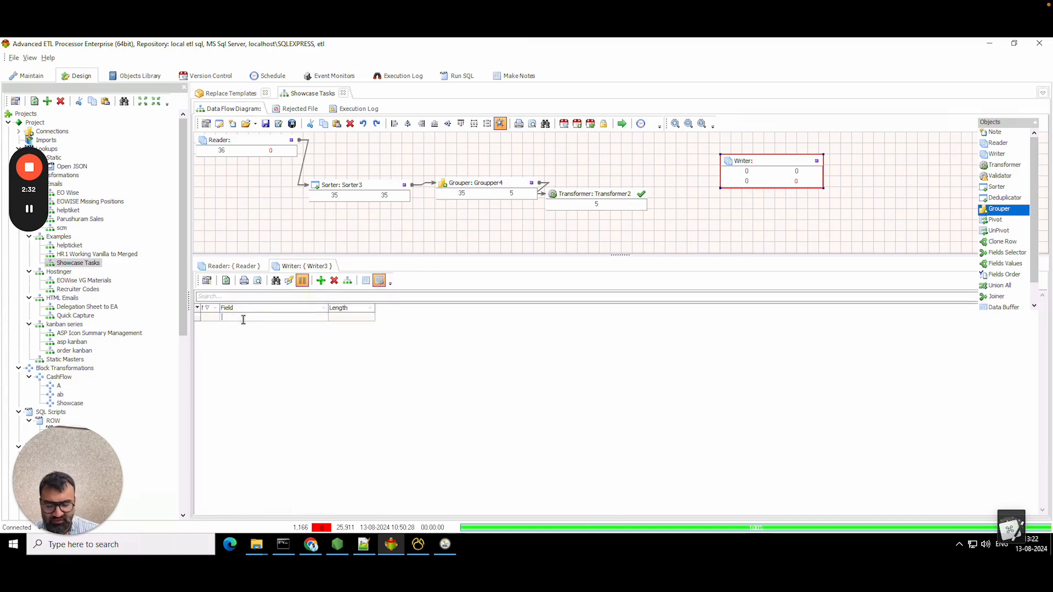
click(321, 281)
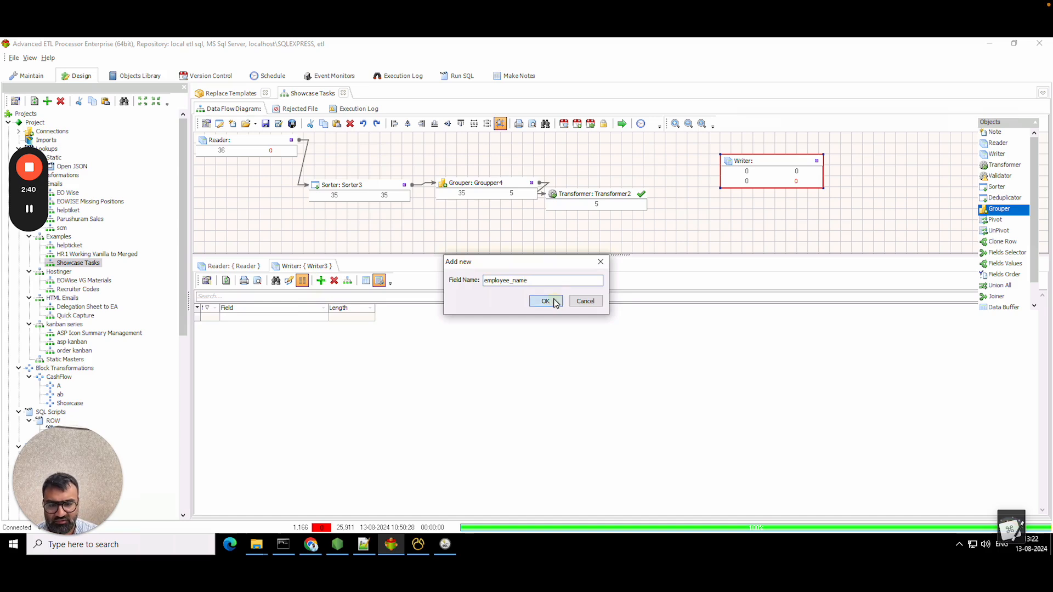
click(556, 303)
click(596, 325)
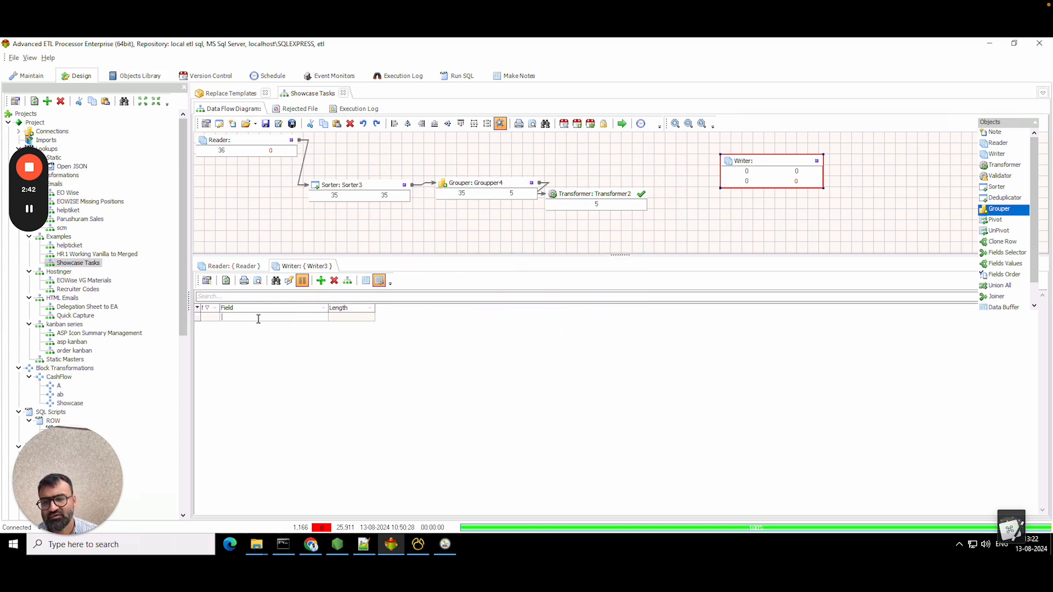
click(208, 283)
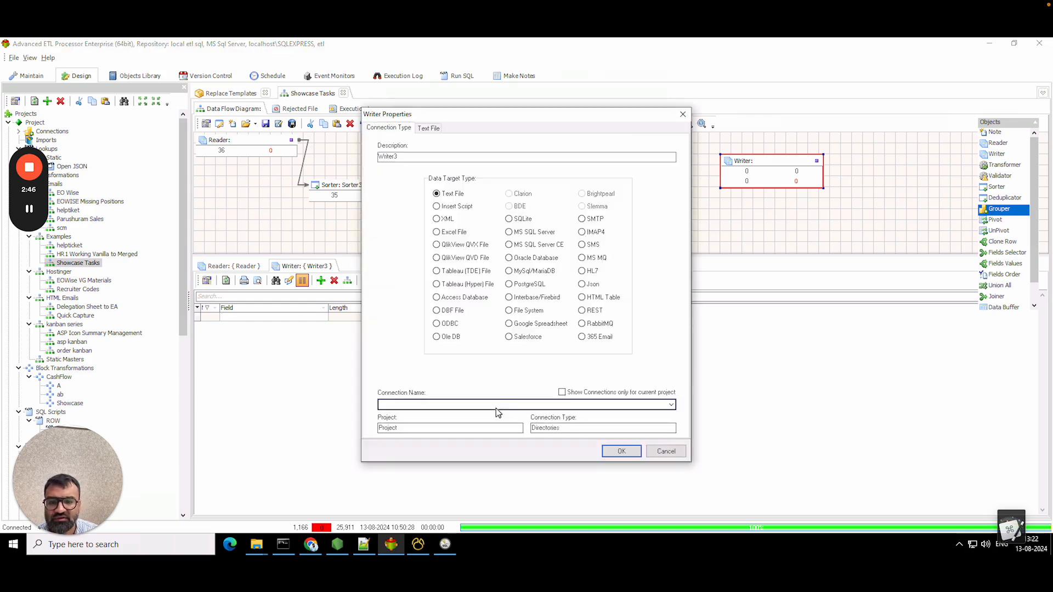
- Choose the KBIAutomation connection for the Writer and move to its Text File settings
click(496, 405)
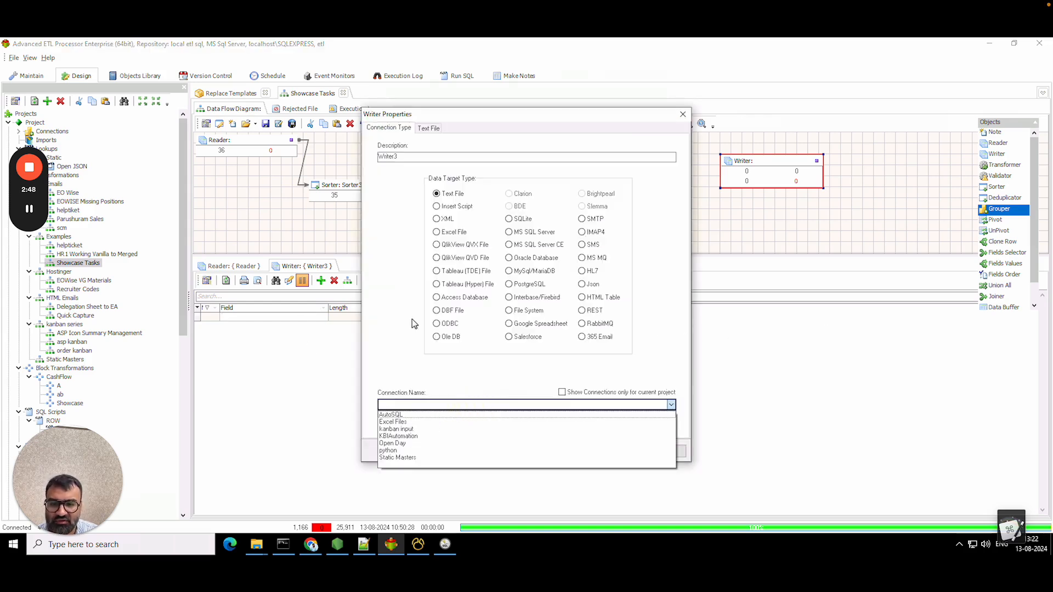
click(423, 204)
click(423, 407)
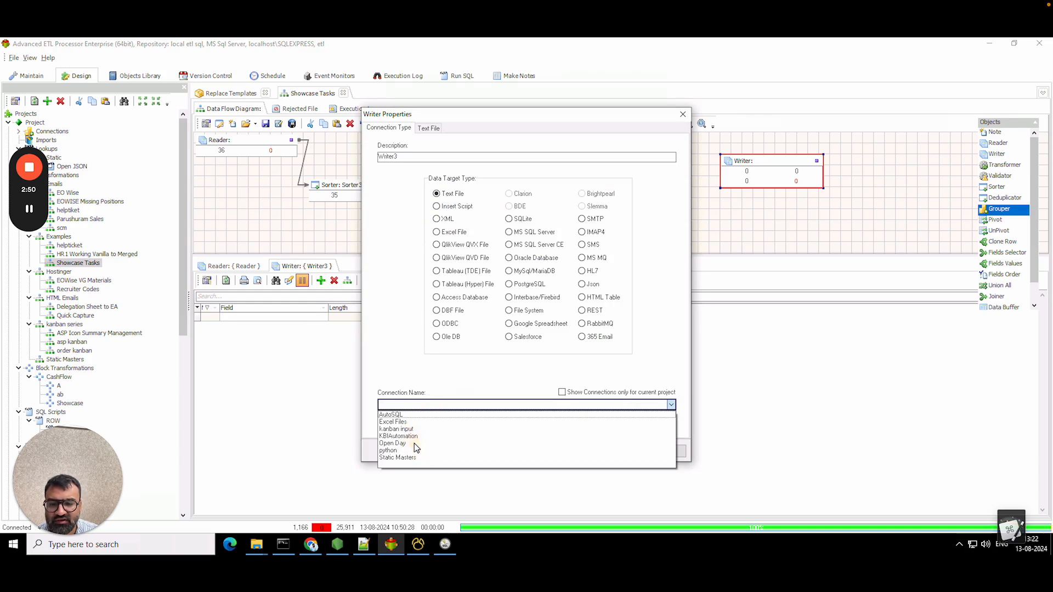
click(416, 437)
click(428, 128)
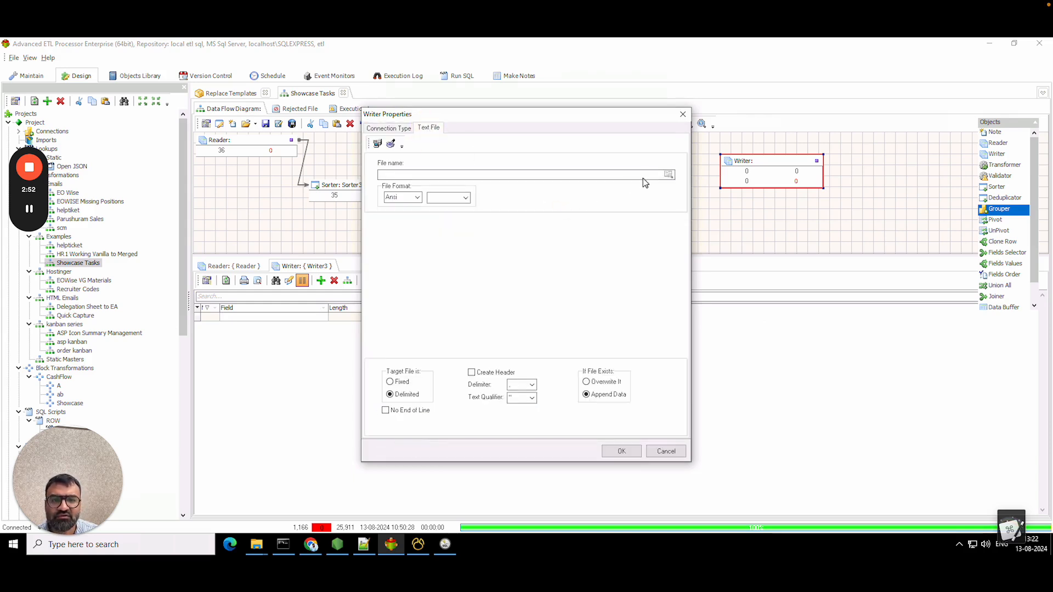
- Create a new text file named employees_emails in the tasklist folder
click(669, 175)
right_click(551, 177)
mouse_move(668, 333)
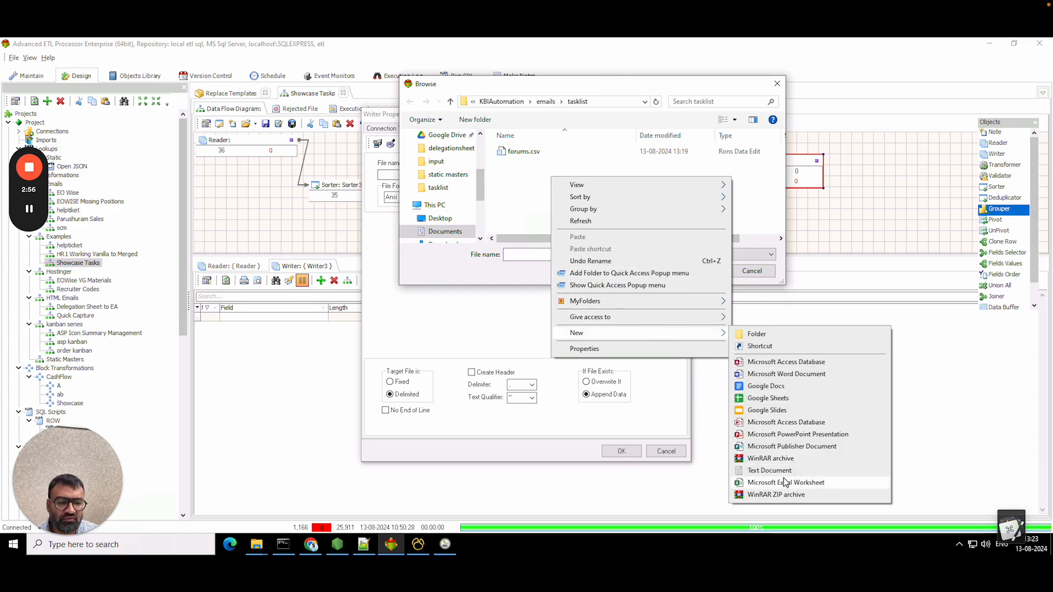
click(768, 471)
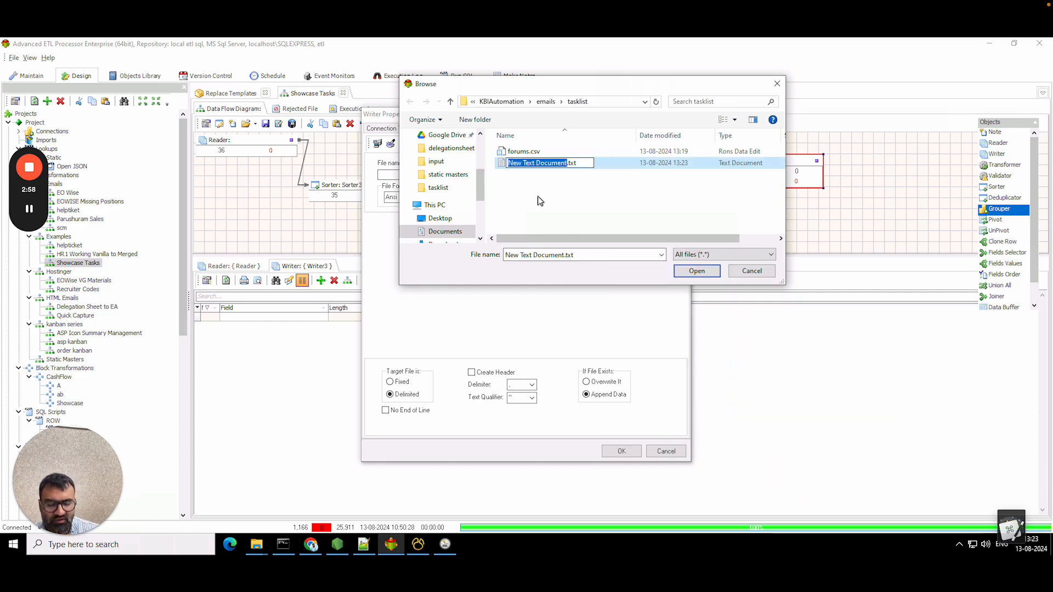
text(listemploy)
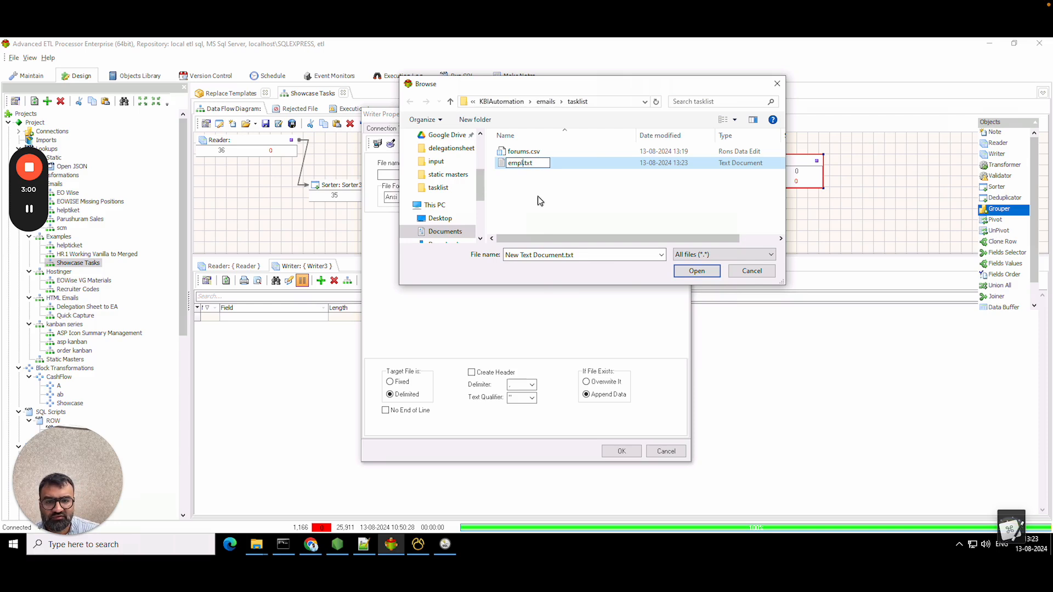
text(ees_emails)
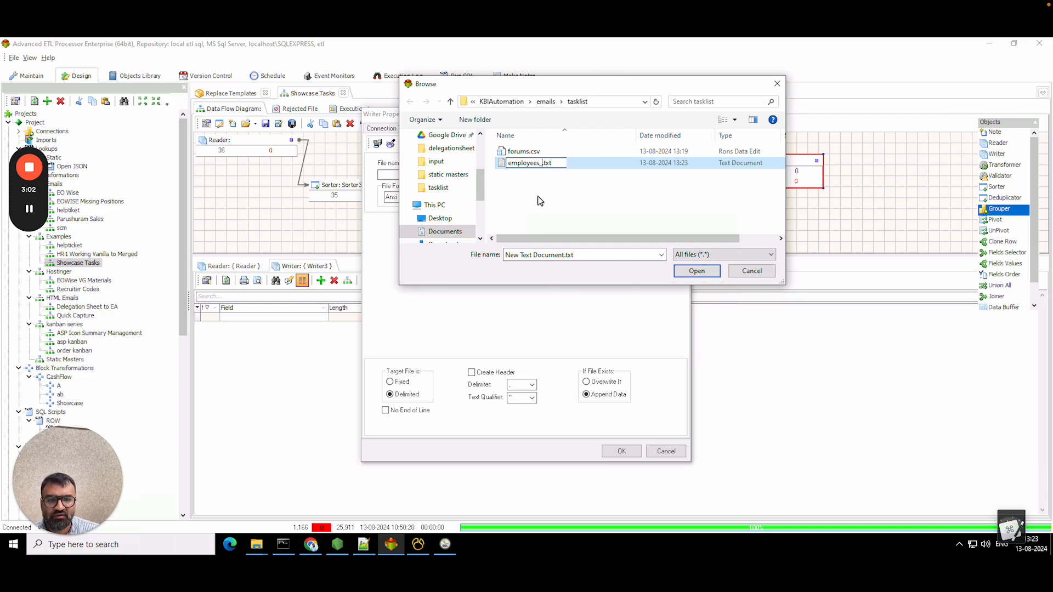
key(Return)
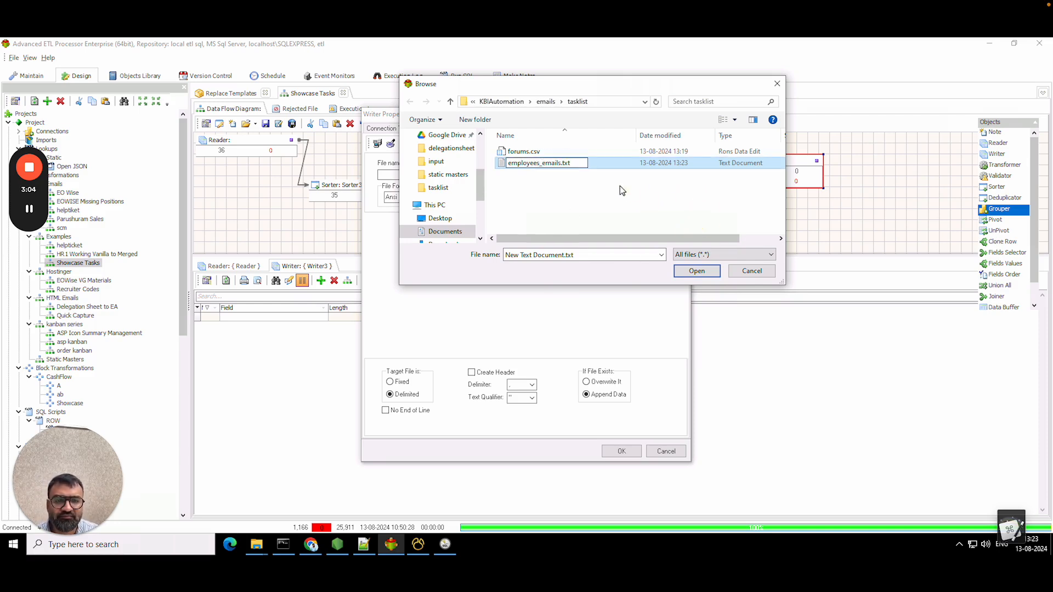
click(588, 151)
- Rename the employees_emails file's extension and select it as the Writer's output file
right_click(588, 151)
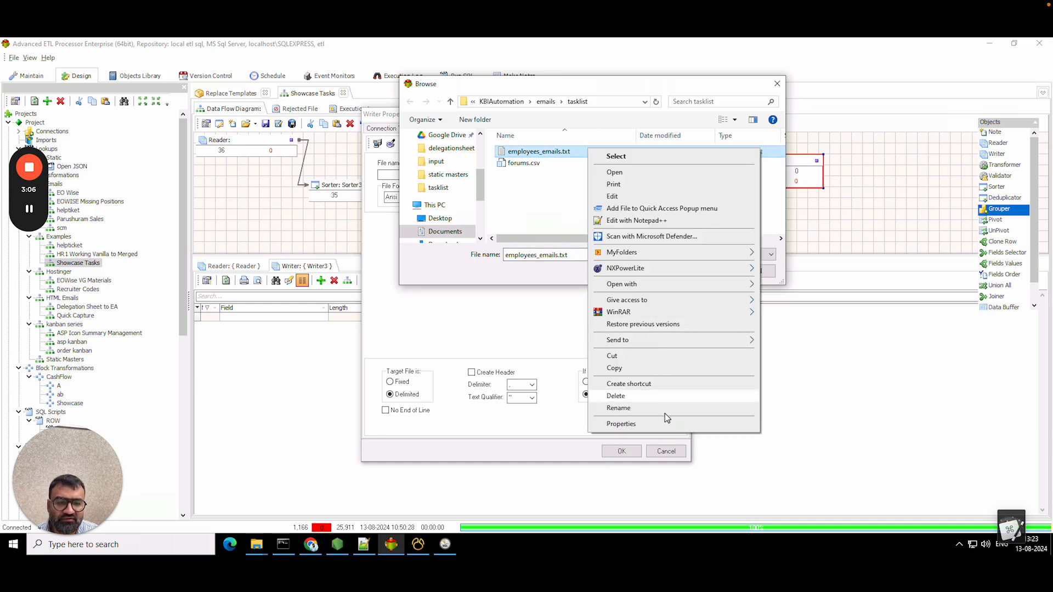
click(663, 410)
click(579, 154)
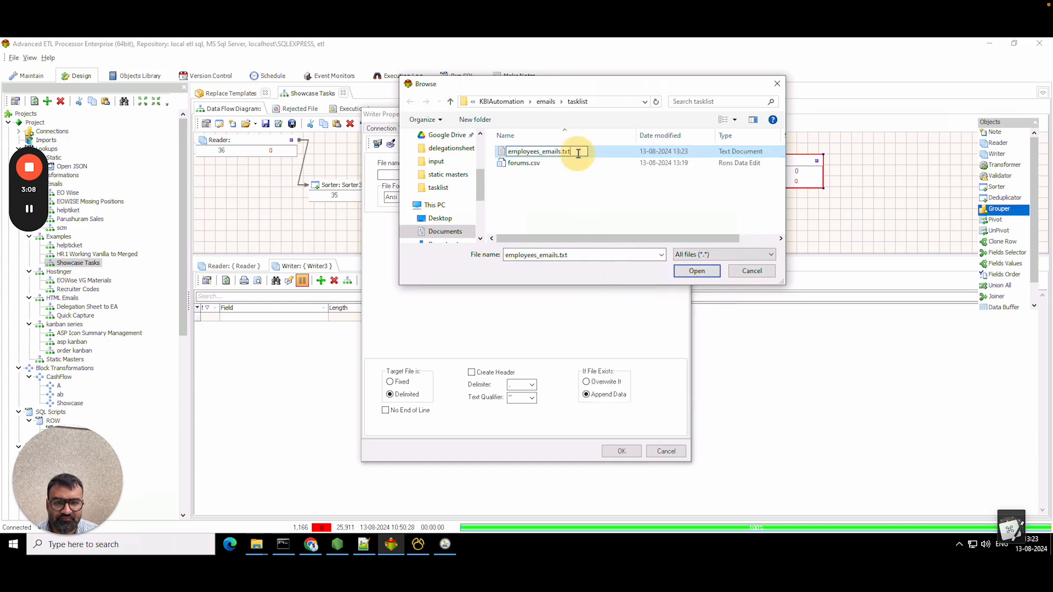
text(v)
key(Return)
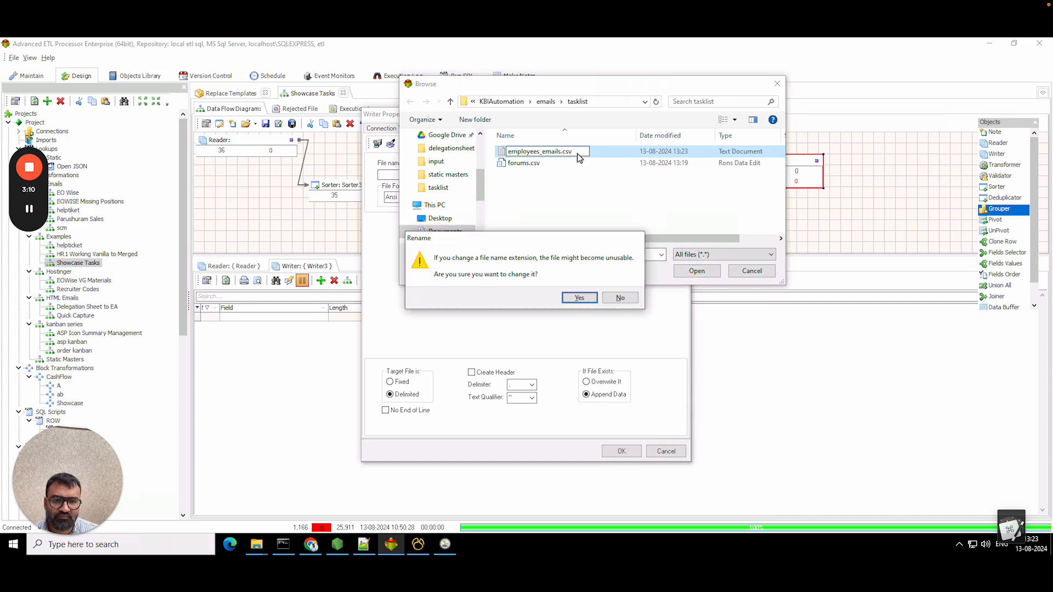
click(582, 299)
click(699, 272)
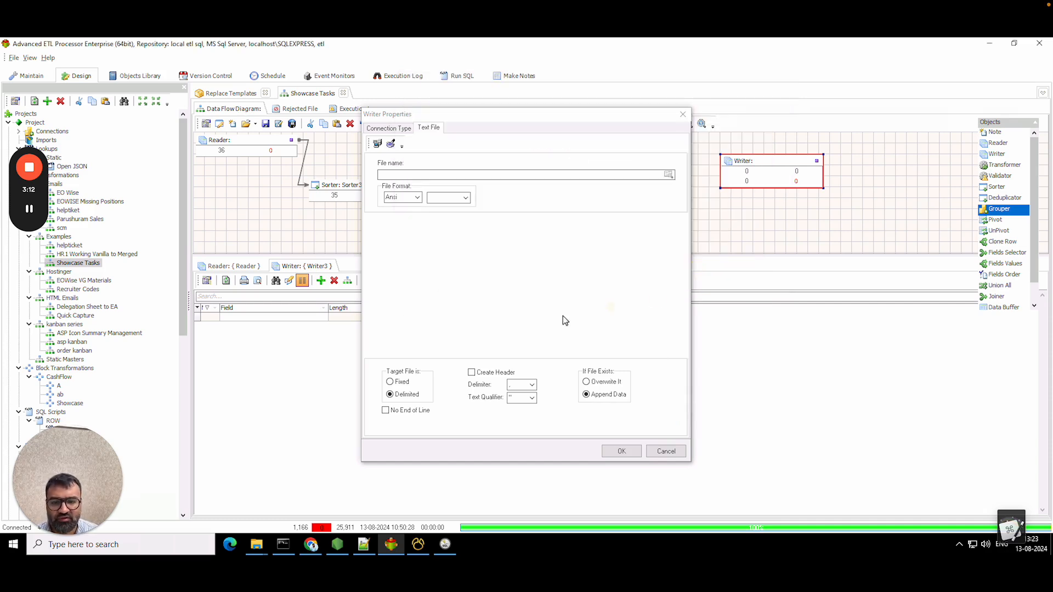
- Enable Create Header, UTF-8 encoding, {CR}+{LF} line endings and Overwrite It, then apply
click(493, 373)
click(412, 198)
click(410, 212)
click(464, 200)
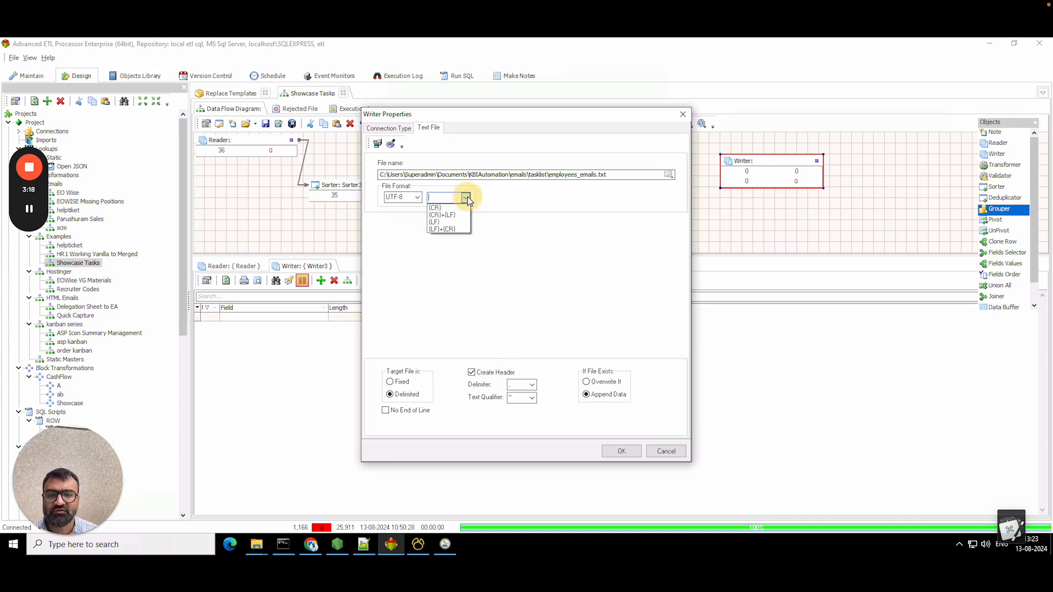
click(455, 217)
click(599, 382)
click(389, 128)
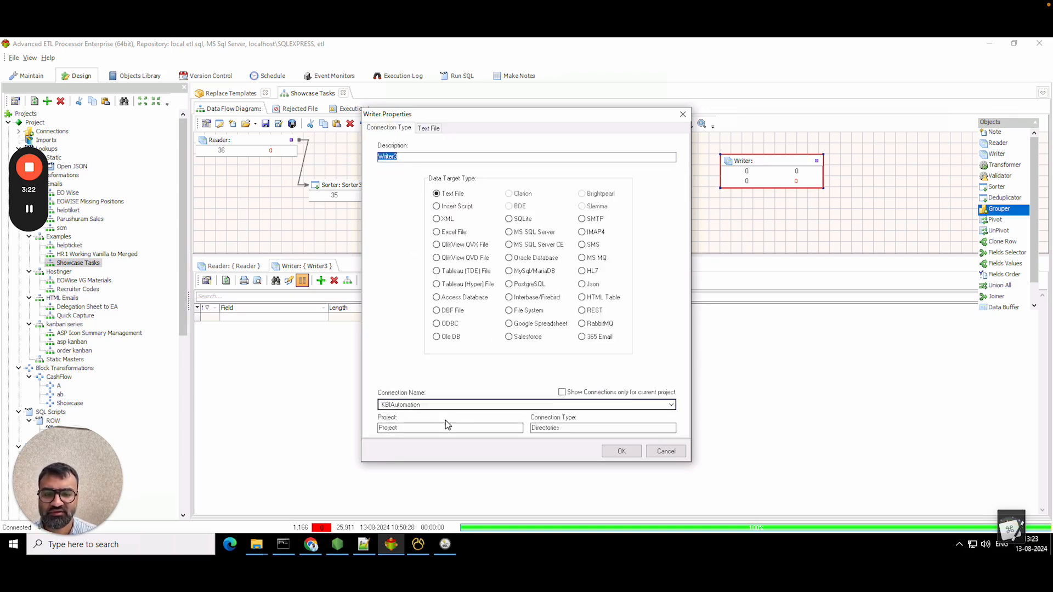
click(621, 451)
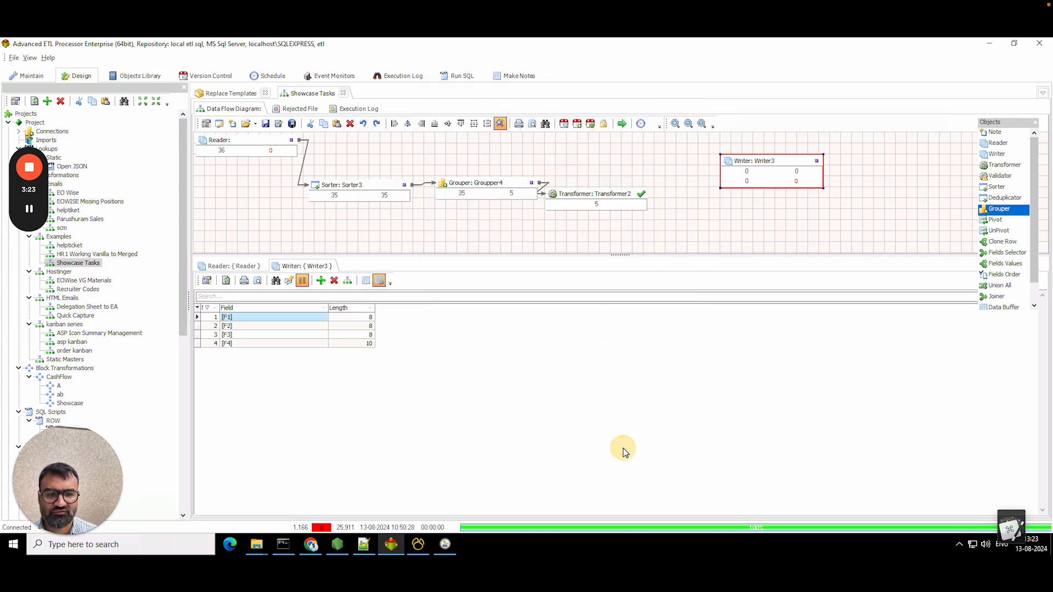
- Delete the F3 and F4 fields from Writer3's output
click(275, 334)
click(334, 281)
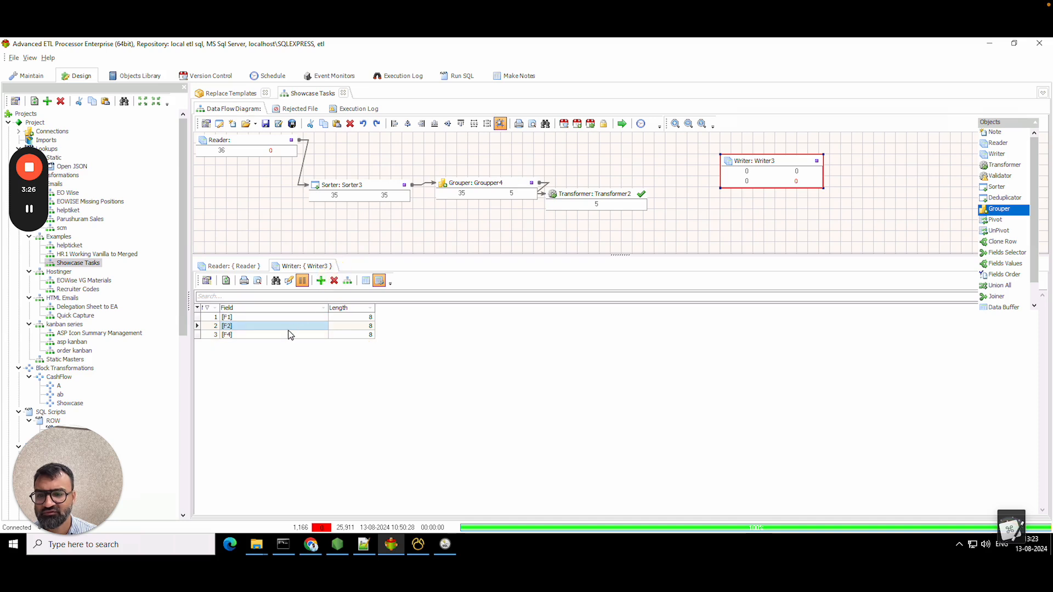
click(289, 336)
click(334, 280)
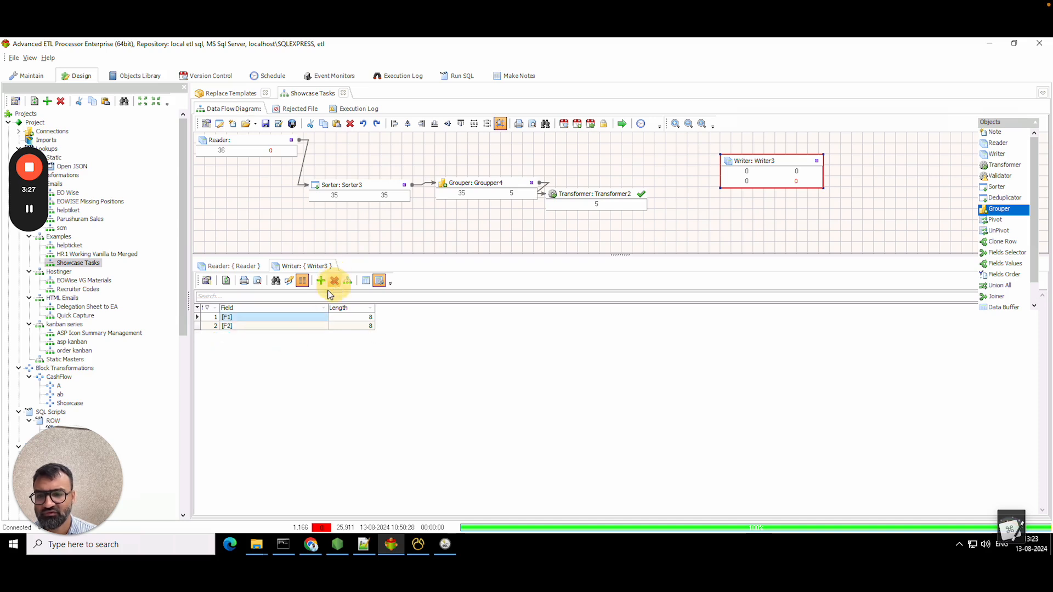
- Rename F1 to employee_names and F2 to employee_email
click(275, 317)
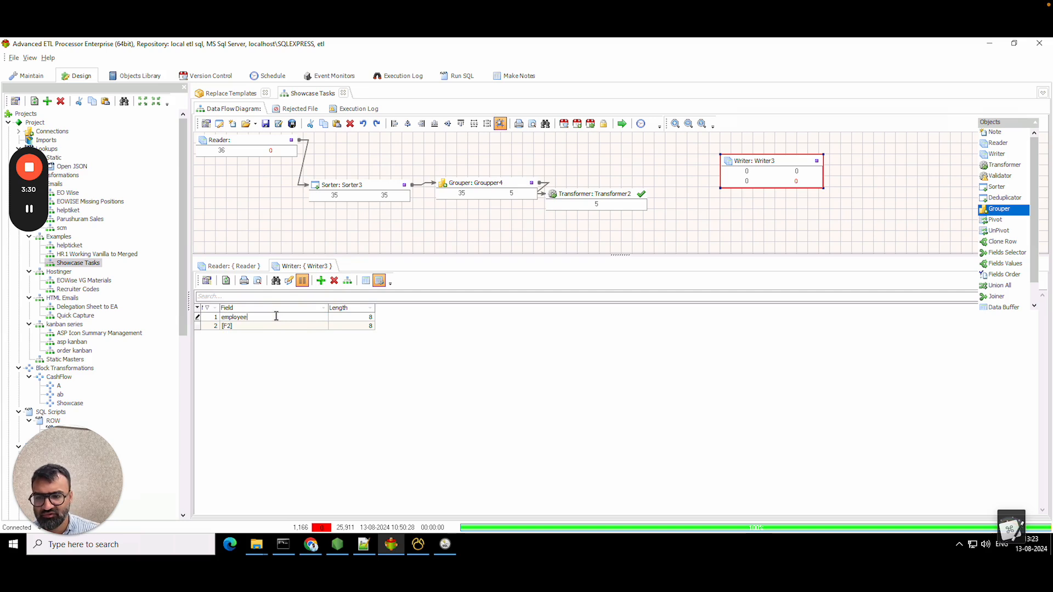
text(s)
key(Return)
click(270, 327)
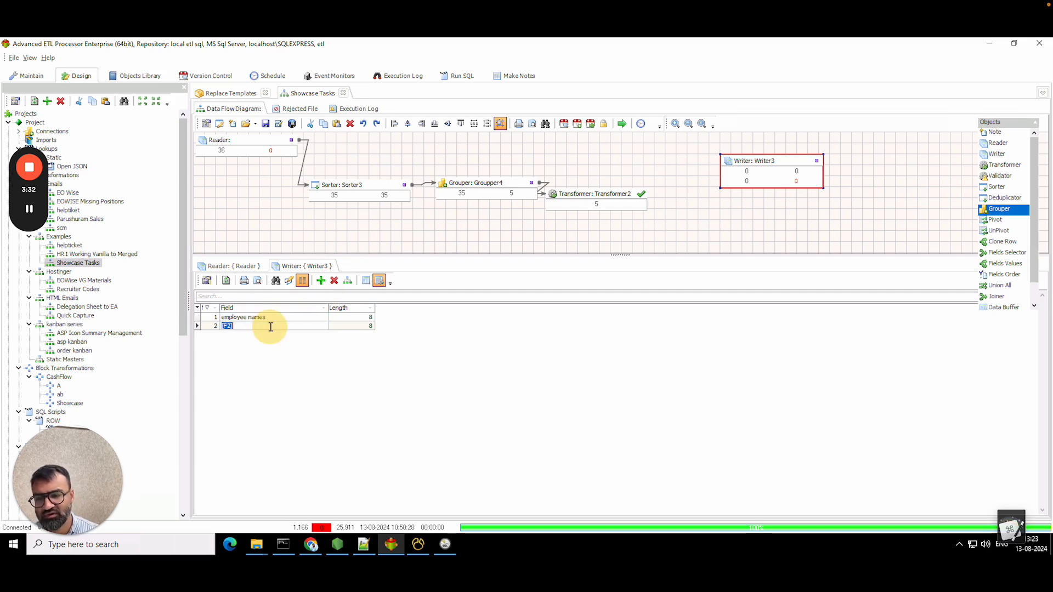
text(employee_email)
key(Return)
click(271, 317)
click(248, 317)
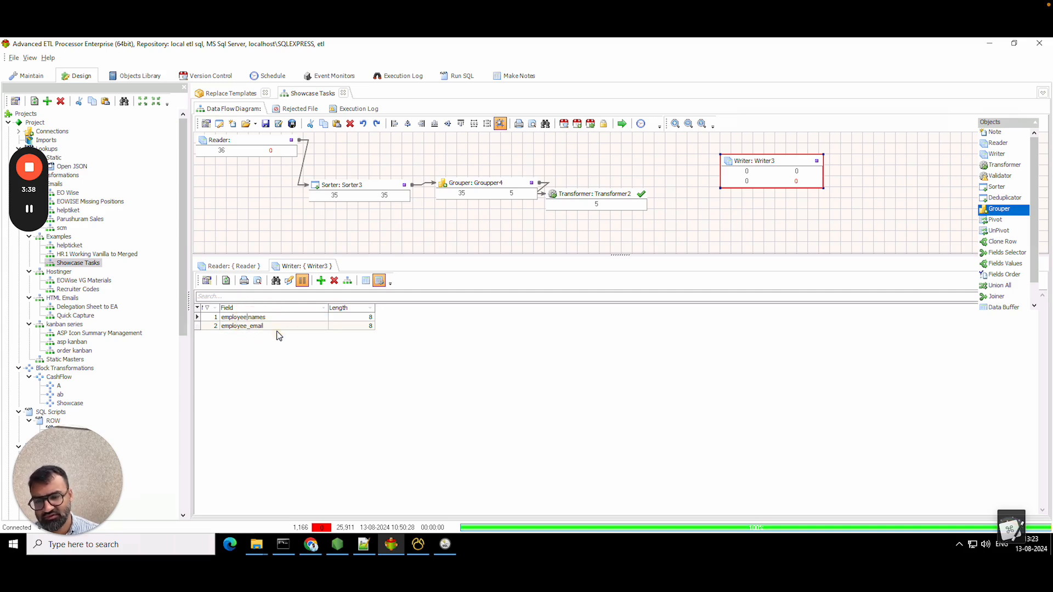
text(_)
key(Return)
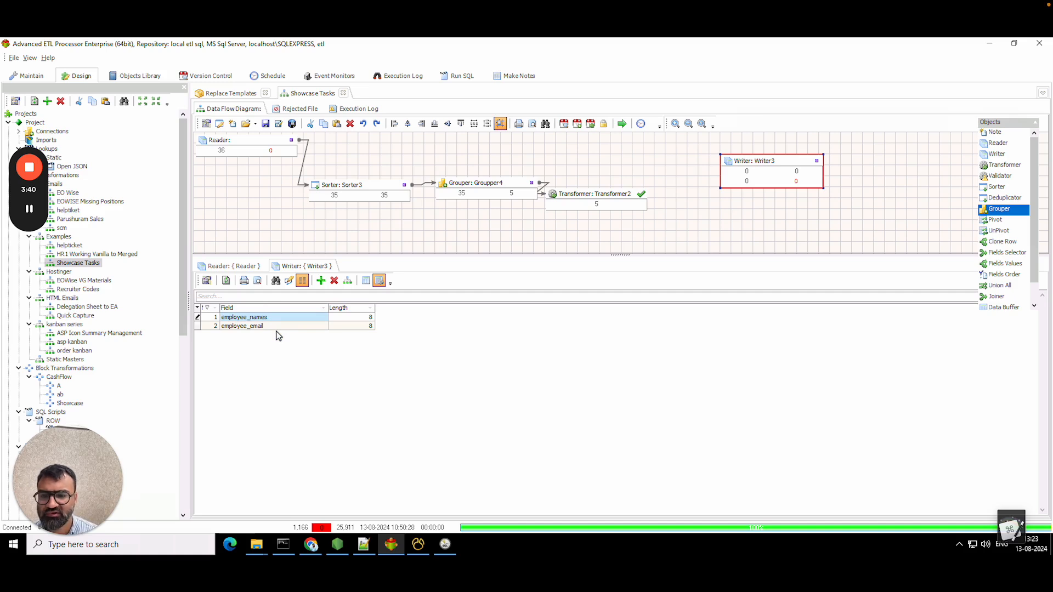
- Link Transformer2 to Writer3 and map EMPLOYEE NAME to employee_names
drag(640, 193, 721, 160)
click(617, 199)
double_click(616, 198)
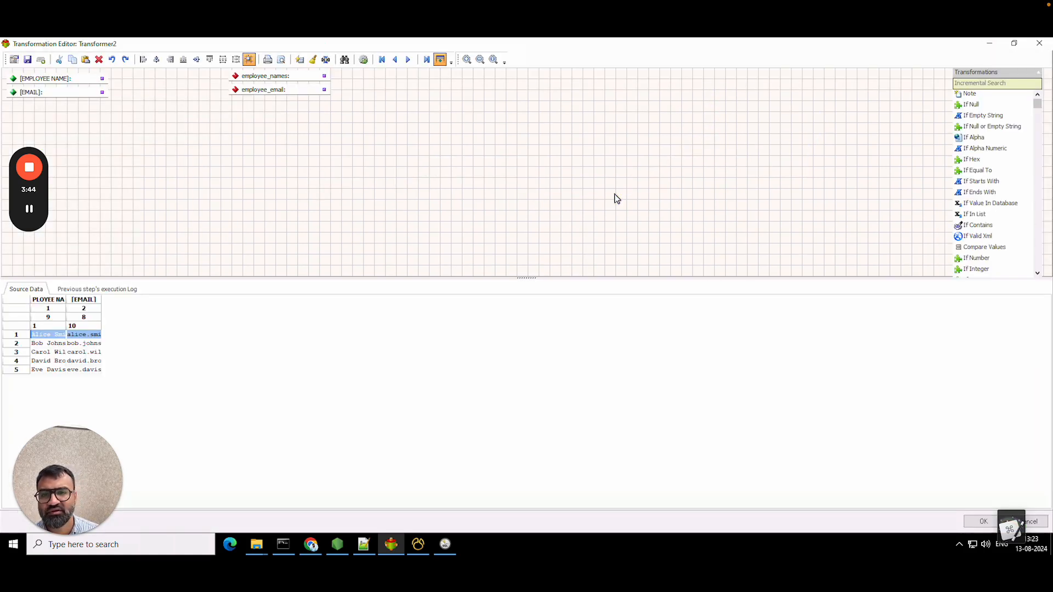
drag(100, 80, 235, 90)
click(982, 521)
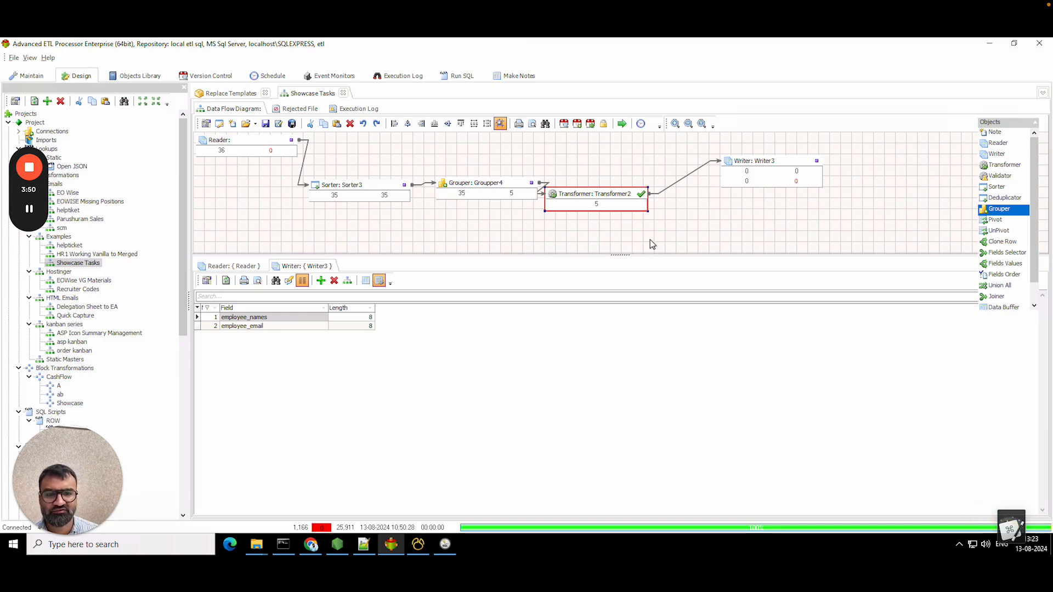
- Run the flow and preview employees_emails.txt in Writer3, widening the name and email columns
click(623, 125)
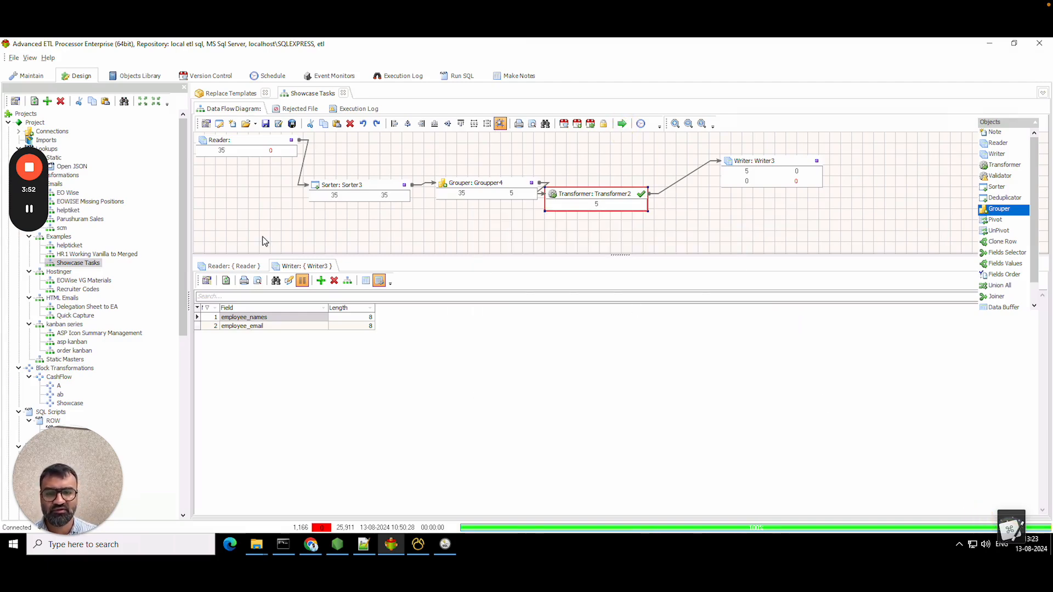
click(364, 282)
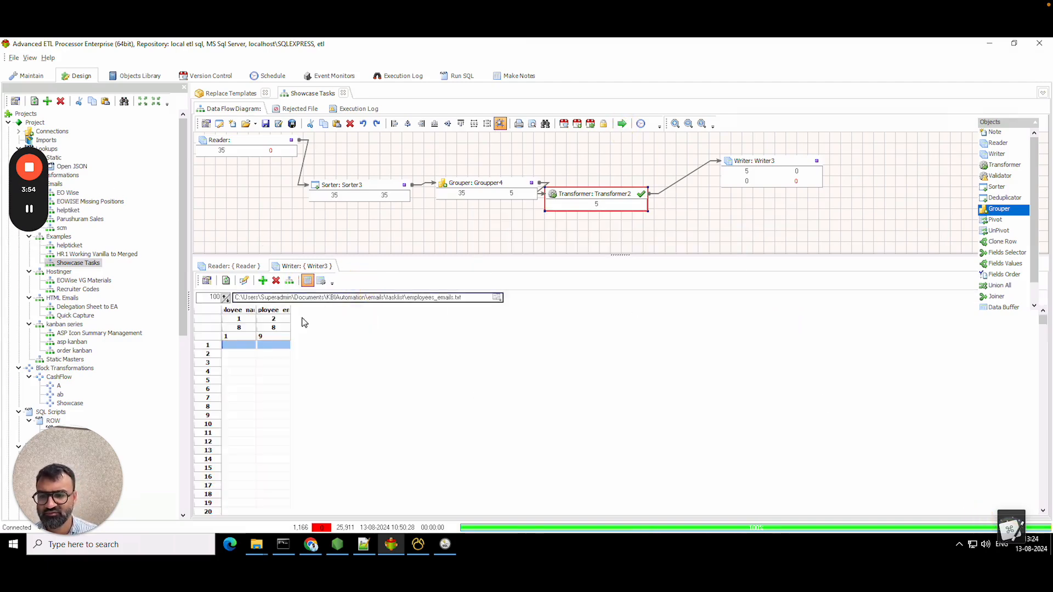
click(226, 280)
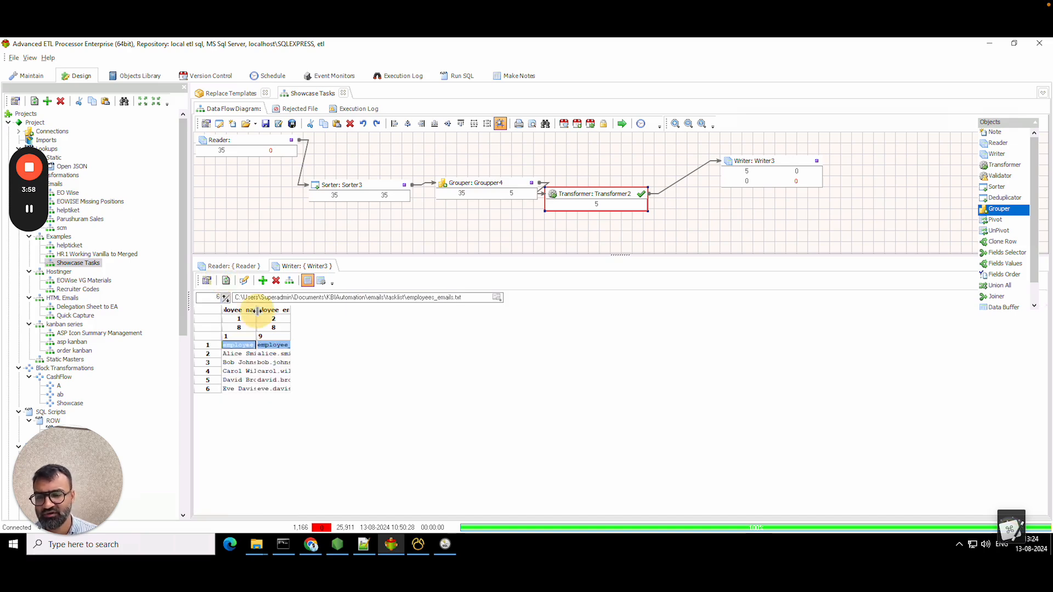
drag(256, 310, 509, 328)
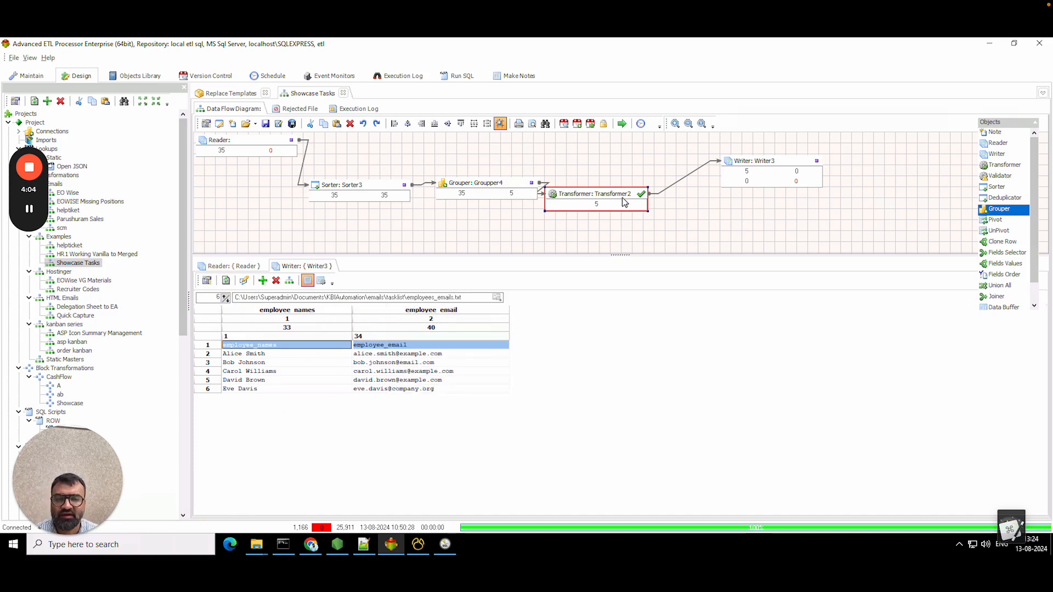
drag(626, 203, 647, 180)
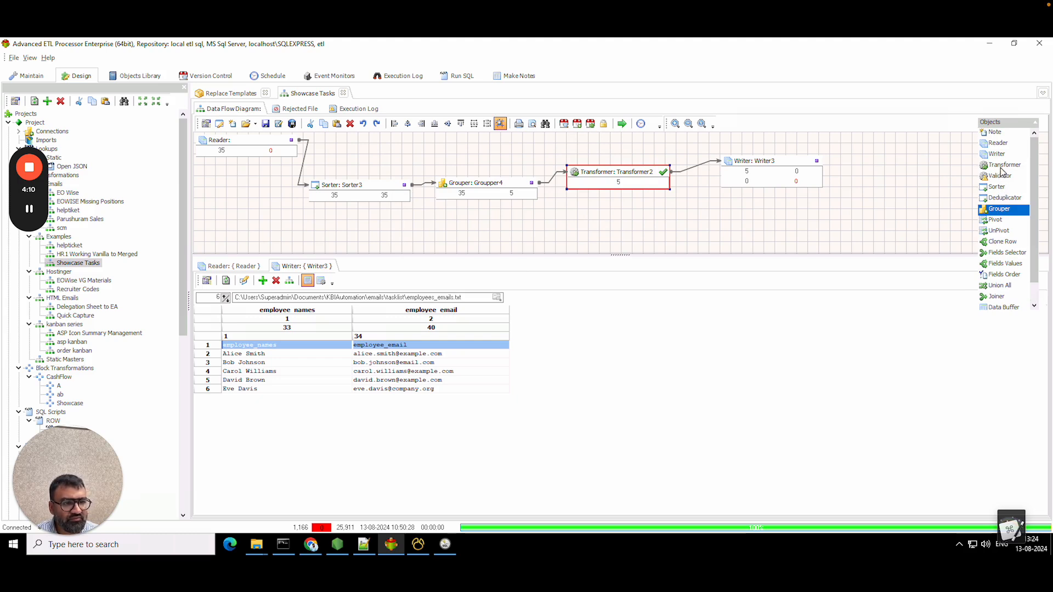
- Add a new transformer fed by Sorter3, mapping TASK TO BE DONE and PRIORITY to outputs
drag(1004, 164, 623, 241)
click(427, 230)
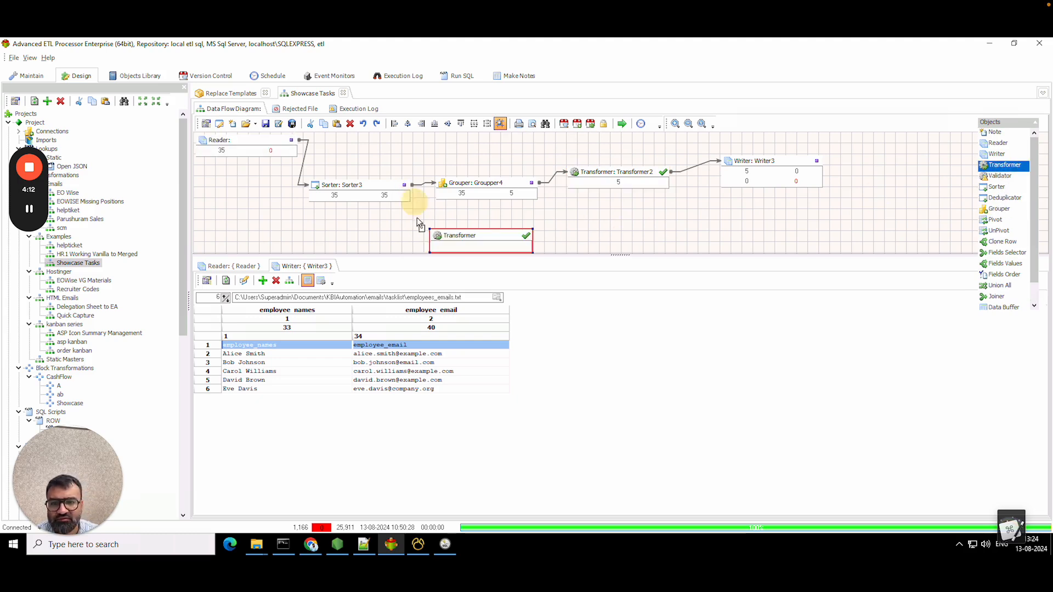
drag(435, 235, 437, 235)
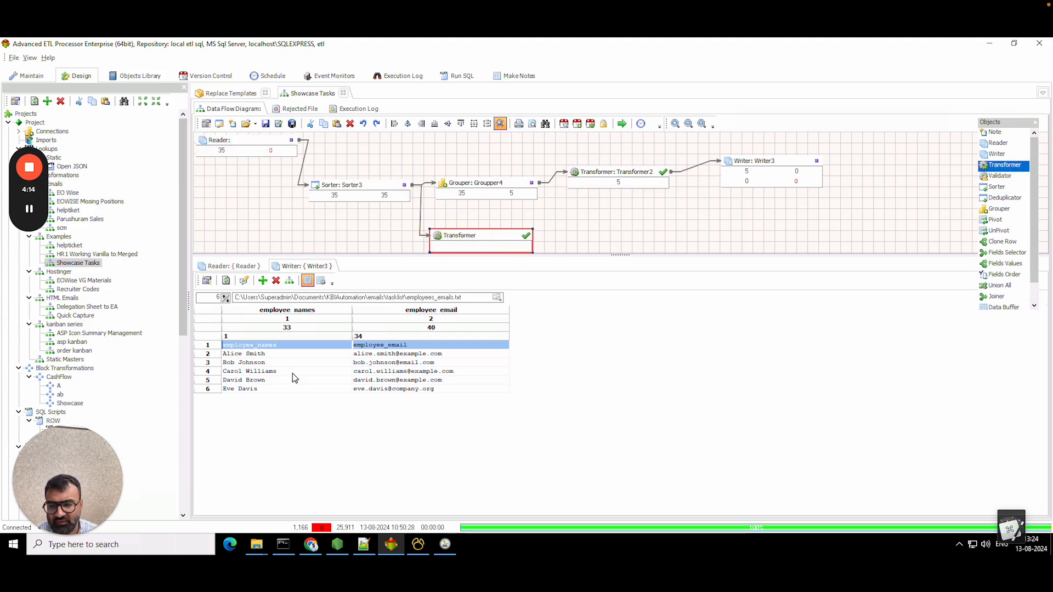
drag(465, 247, 461, 240)
double_click(459, 238)
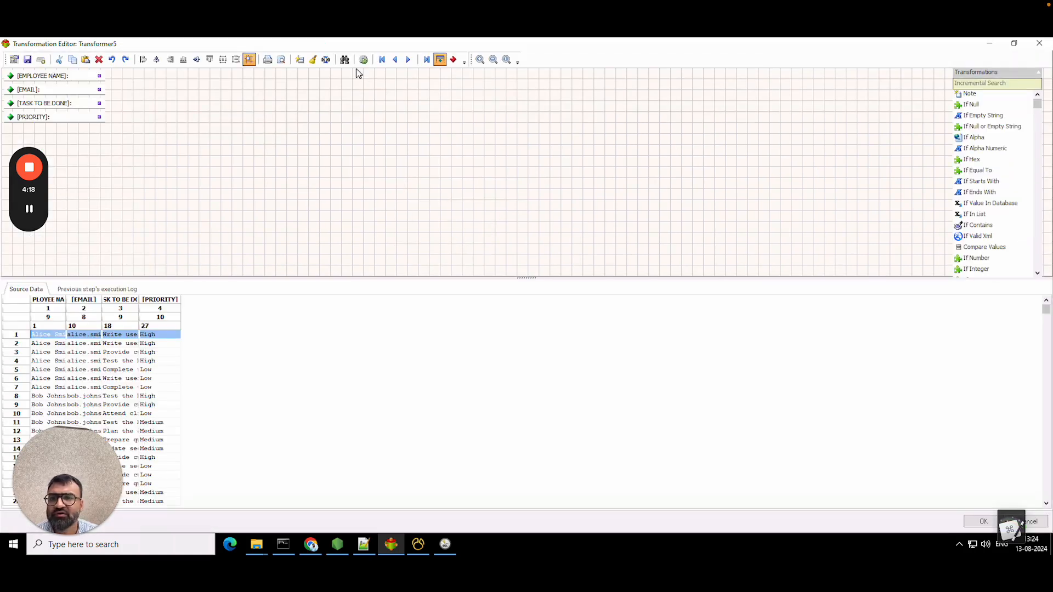
click(453, 59)
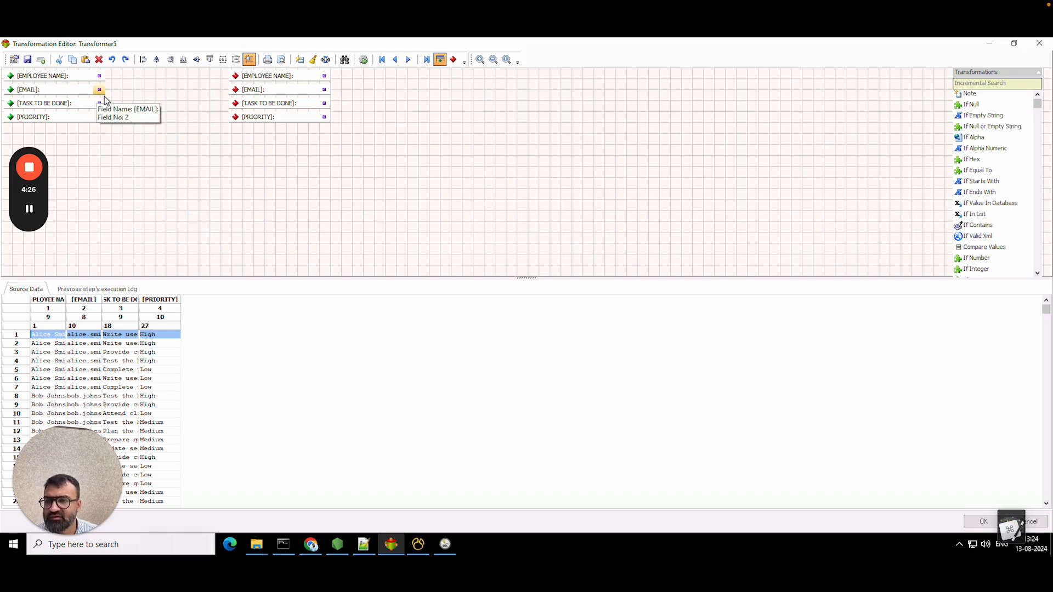
drag(100, 104, 235, 103)
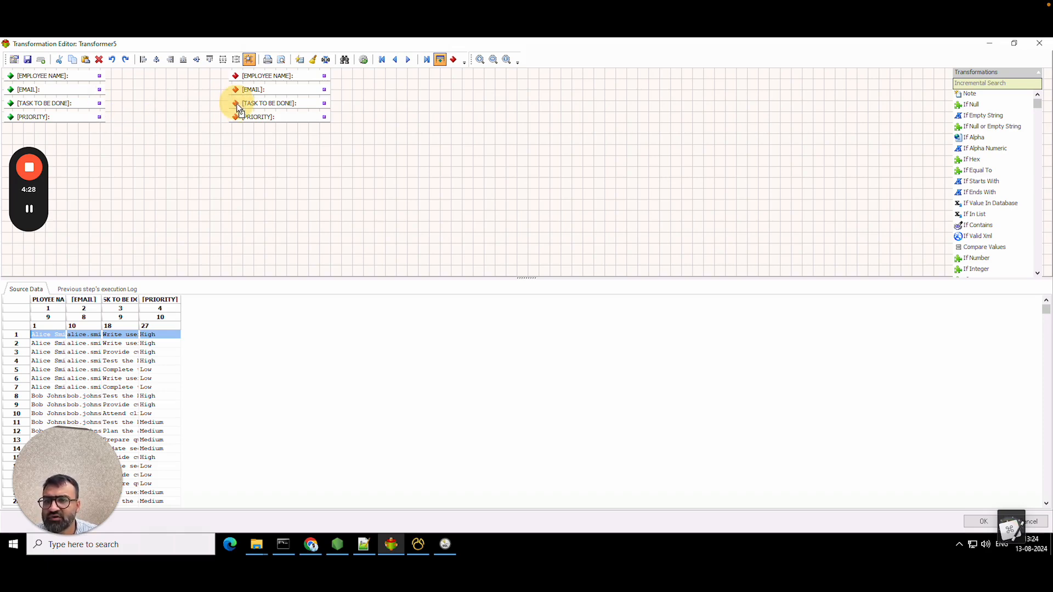
drag(99, 117, 235, 116)
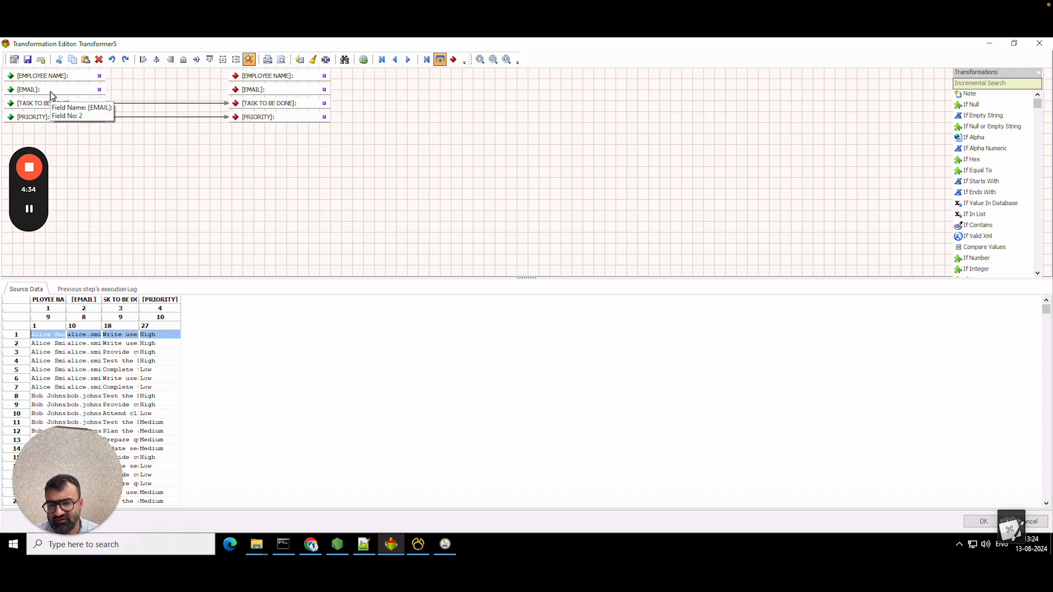
- Feed EMPLOYEE NAME into a Create New File function and drop the EMPLOYEE NAME and EMAIL outputs
click(997, 82)
text(file)
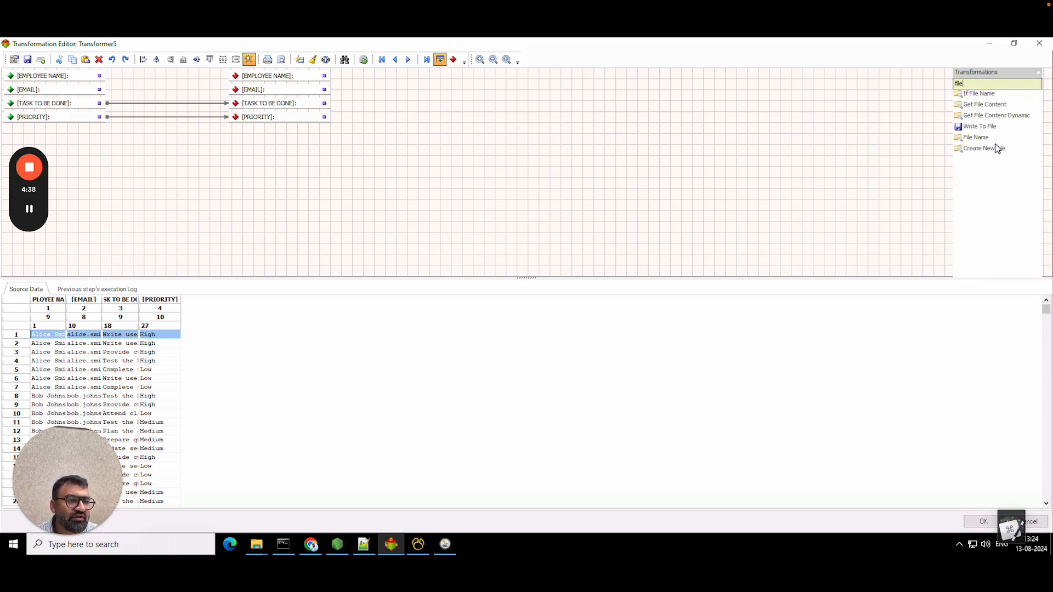
drag(995, 146, 248, 144)
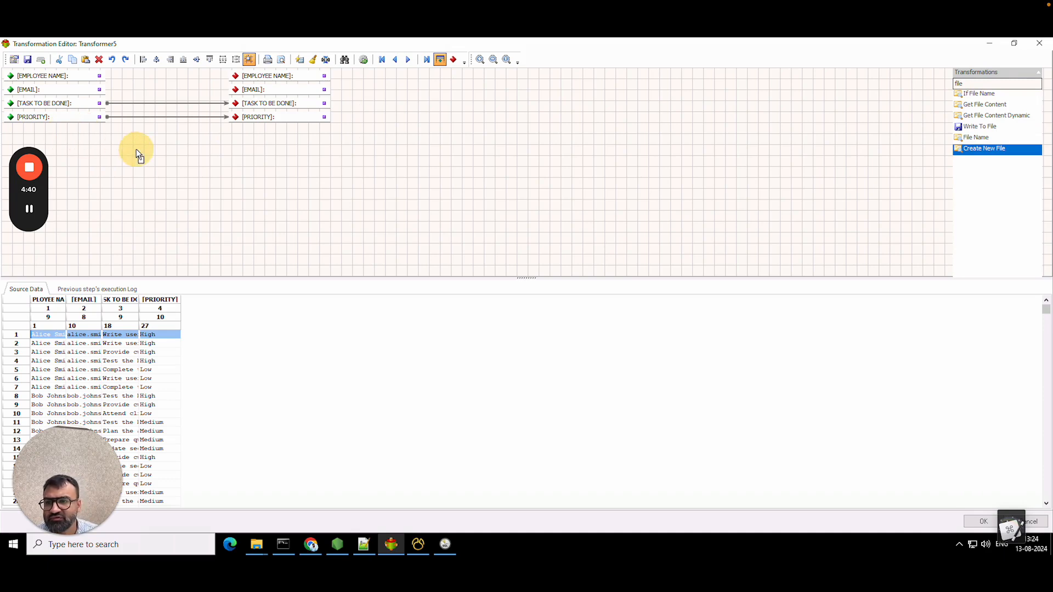
drag(136, 149, 136, 150)
drag(102, 80, 137, 151)
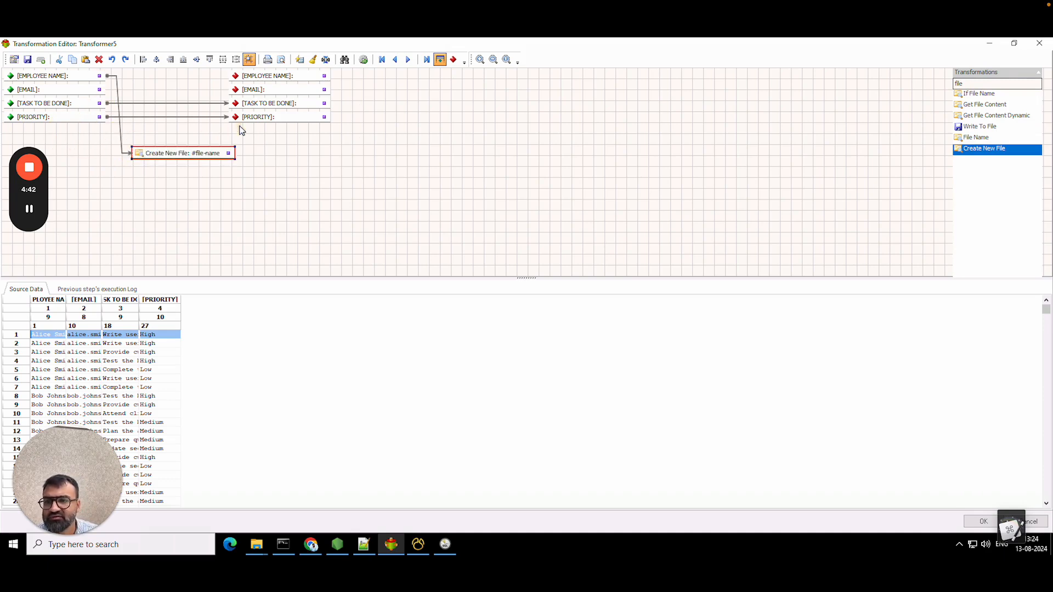
right_click(269, 79)
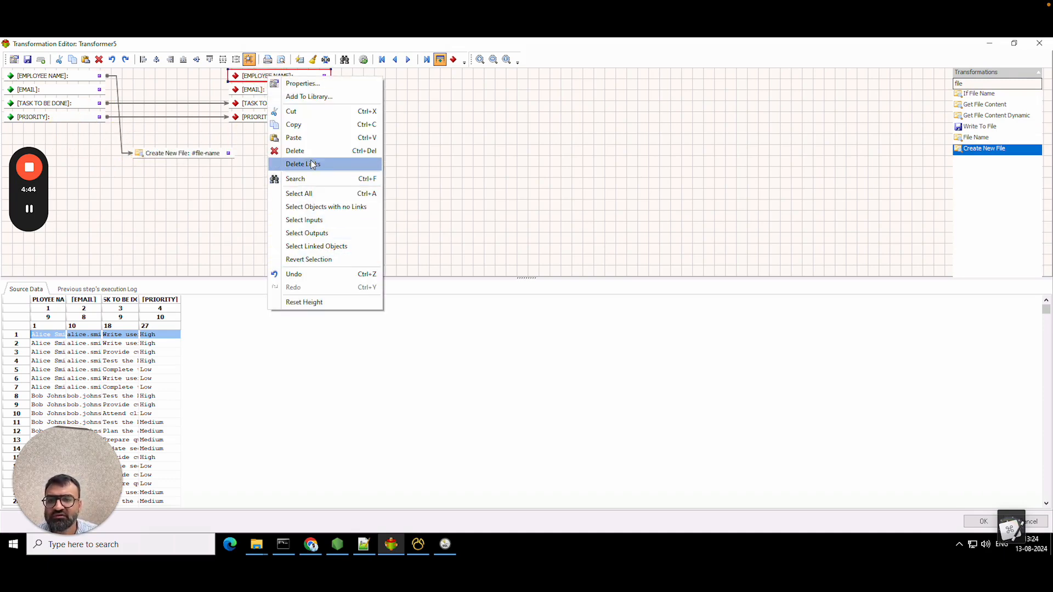
click(313, 152)
right_click(276, 88)
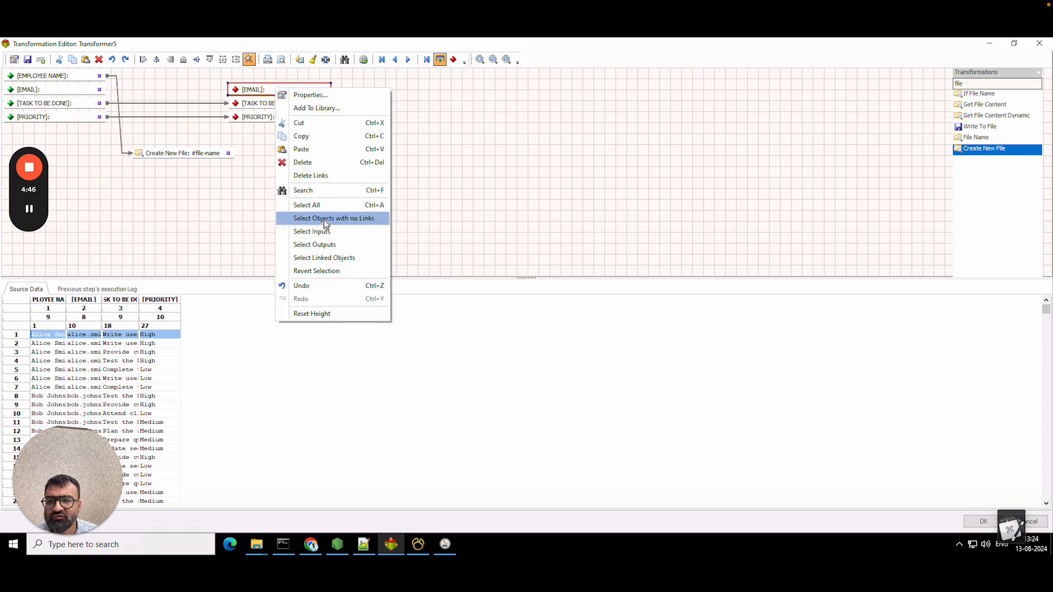
click(307, 165)
drag(154, 153, 158, 96)
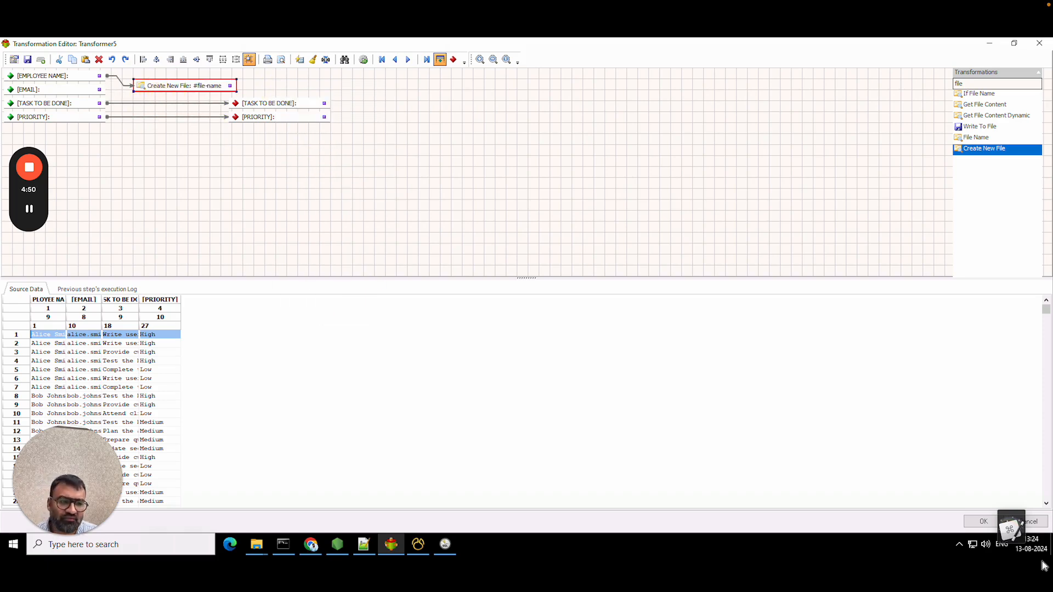
click(969, 524)
click(565, 237)
- Add a new writer as a fixed-format text file on the KBIAutomation connection
drag(1005, 154, 646, 235)
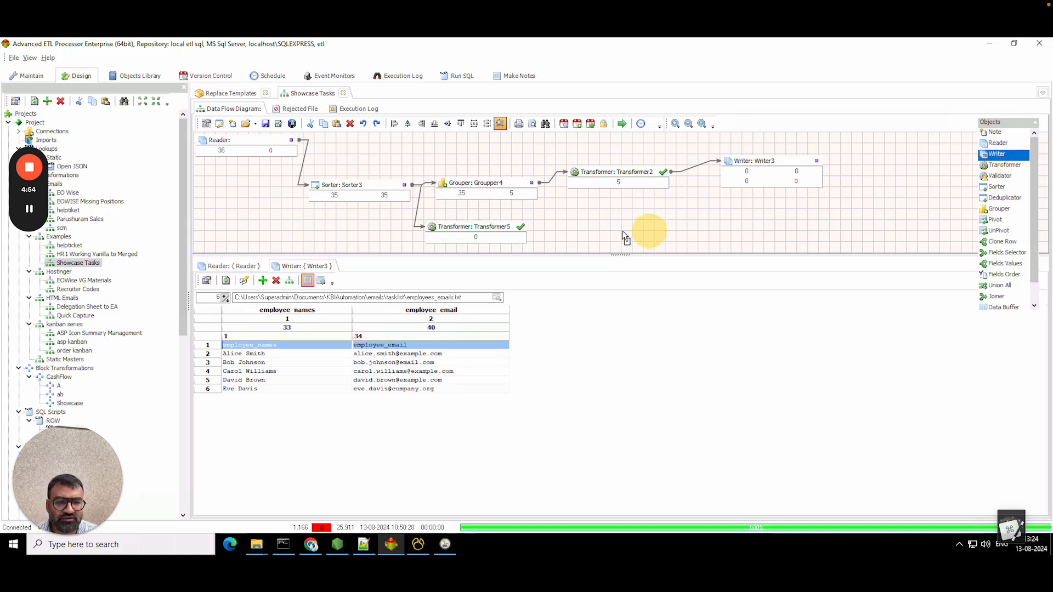
drag(558, 228, 590, 224)
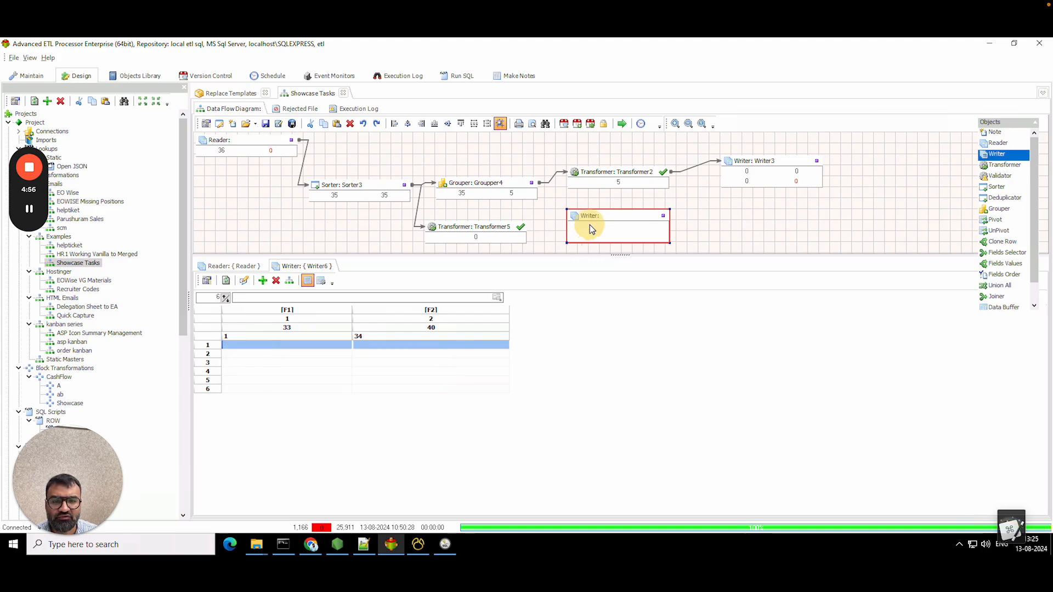
double_click(599, 220)
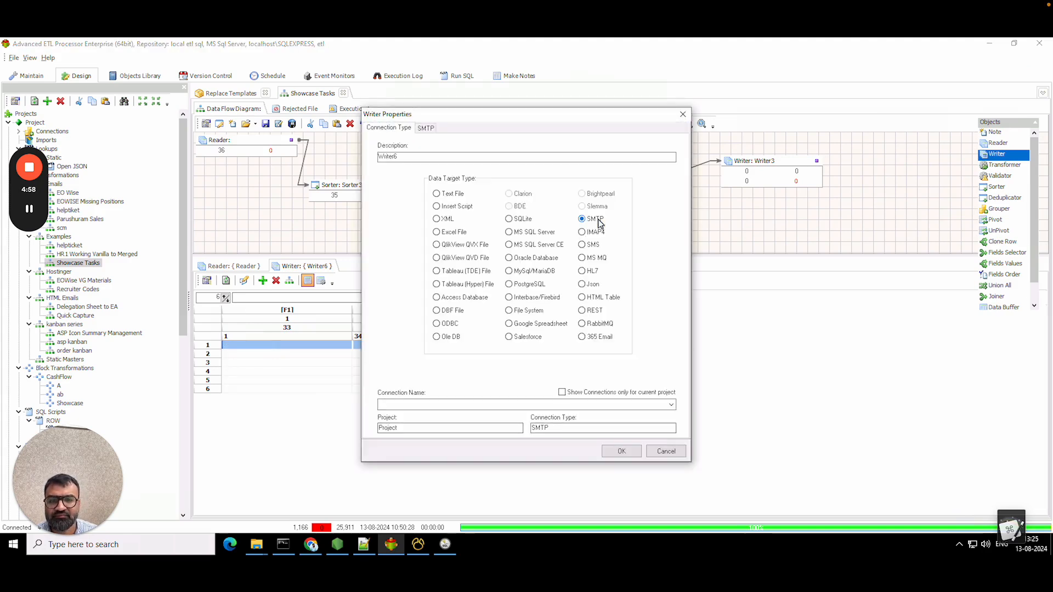
click(447, 195)
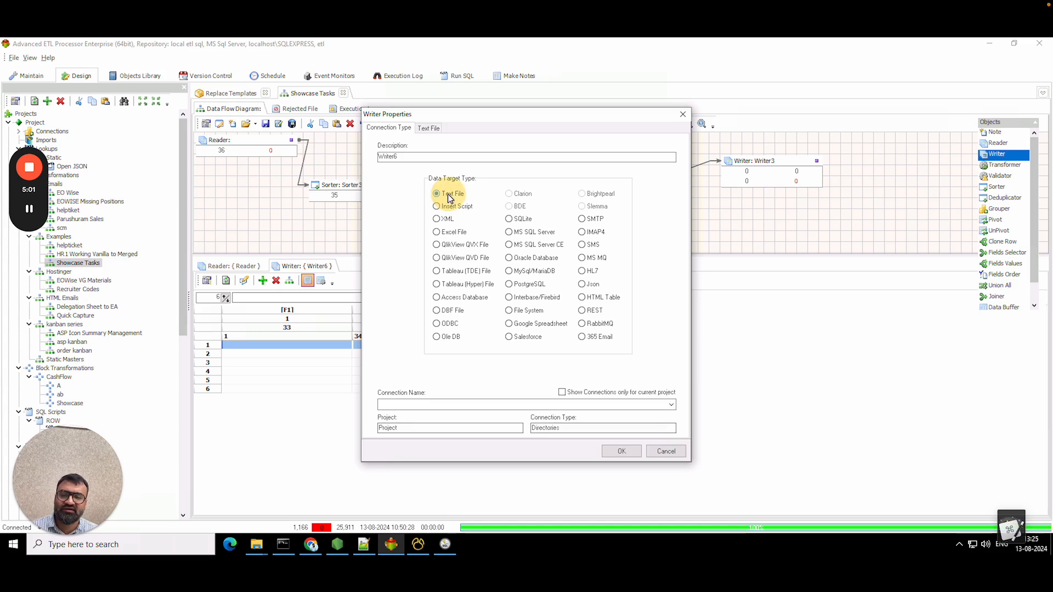
click(438, 416)
click(433, 437)
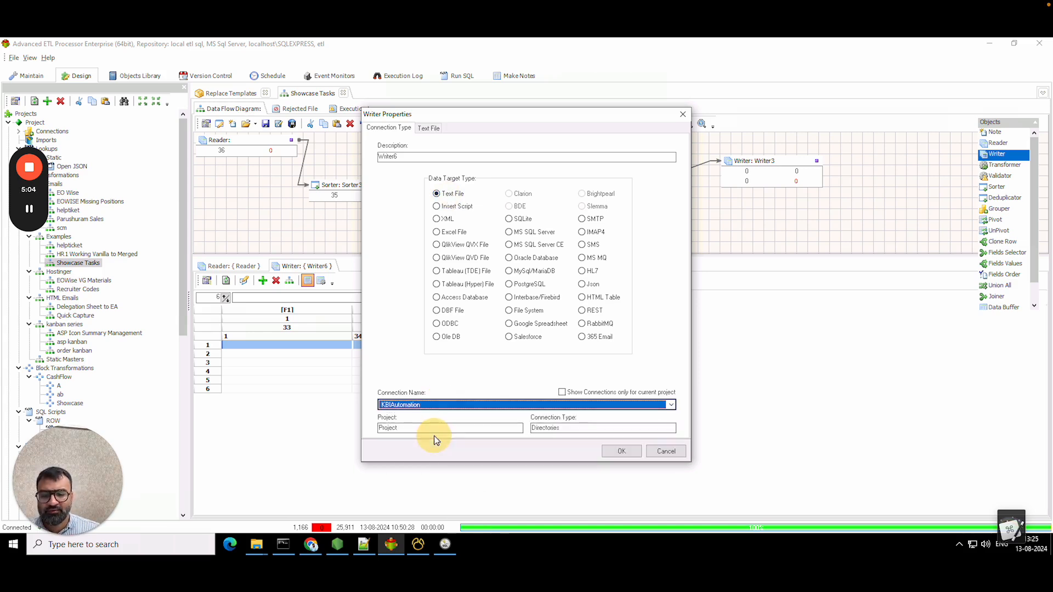
click(427, 128)
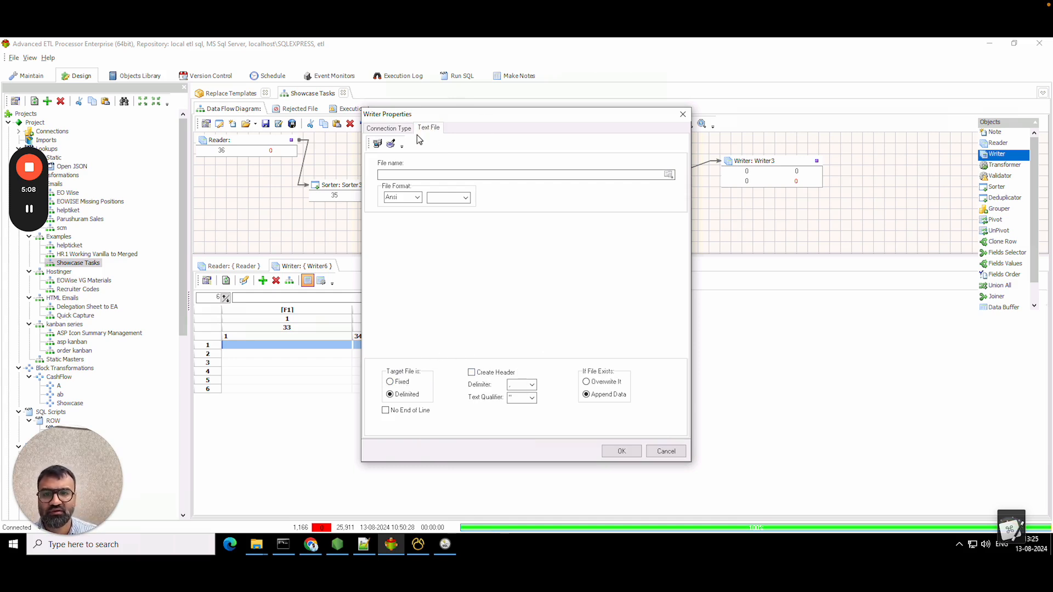
click(389, 128)
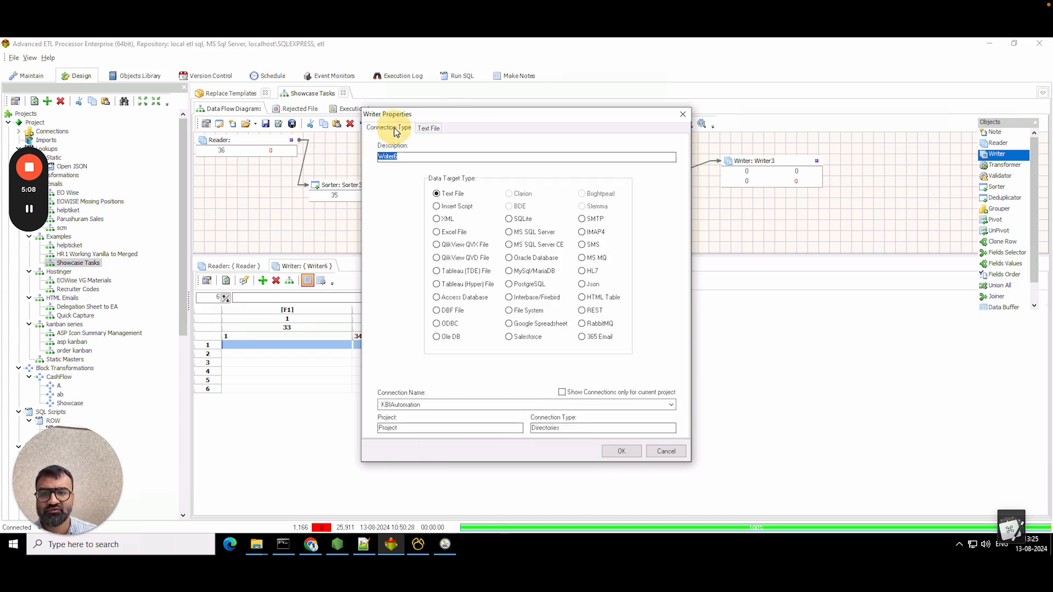
click(436, 129)
click(403, 381)
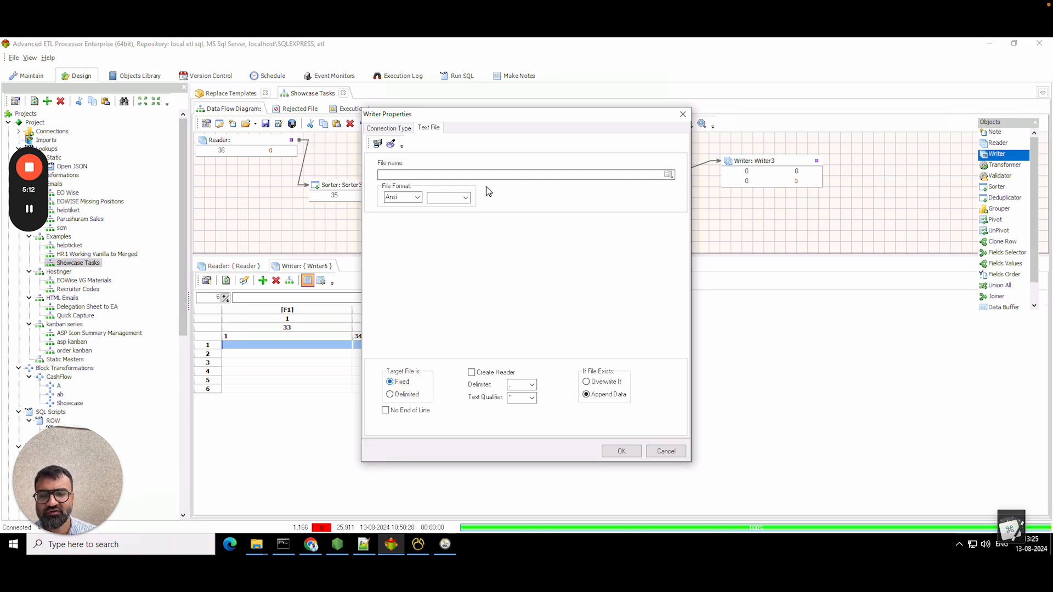
- Set the output file to tasklist\{GetVariable('#file-name#')}.html
click(668, 175)
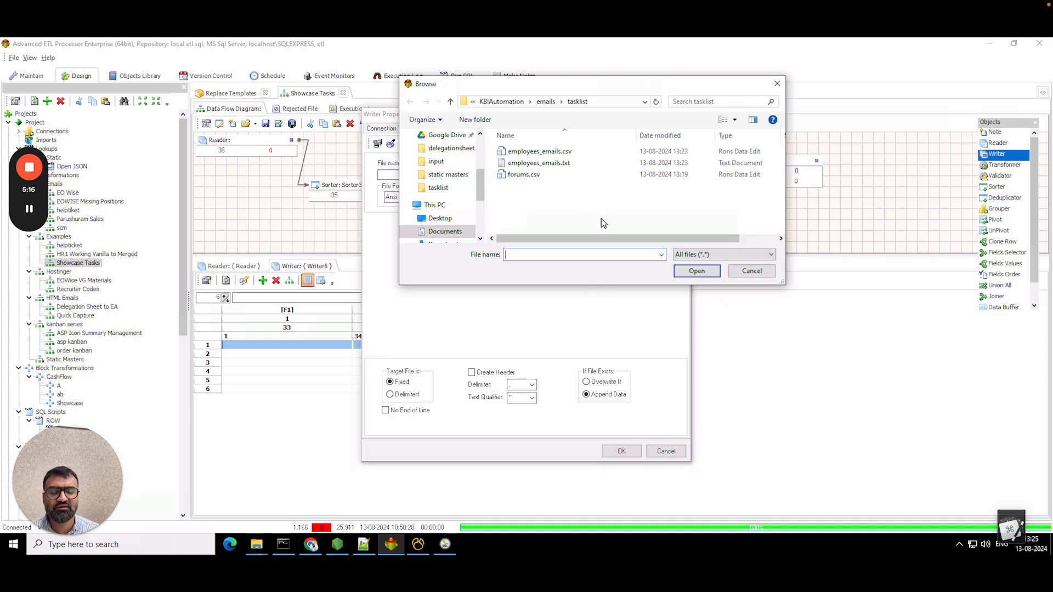
click(751, 272)
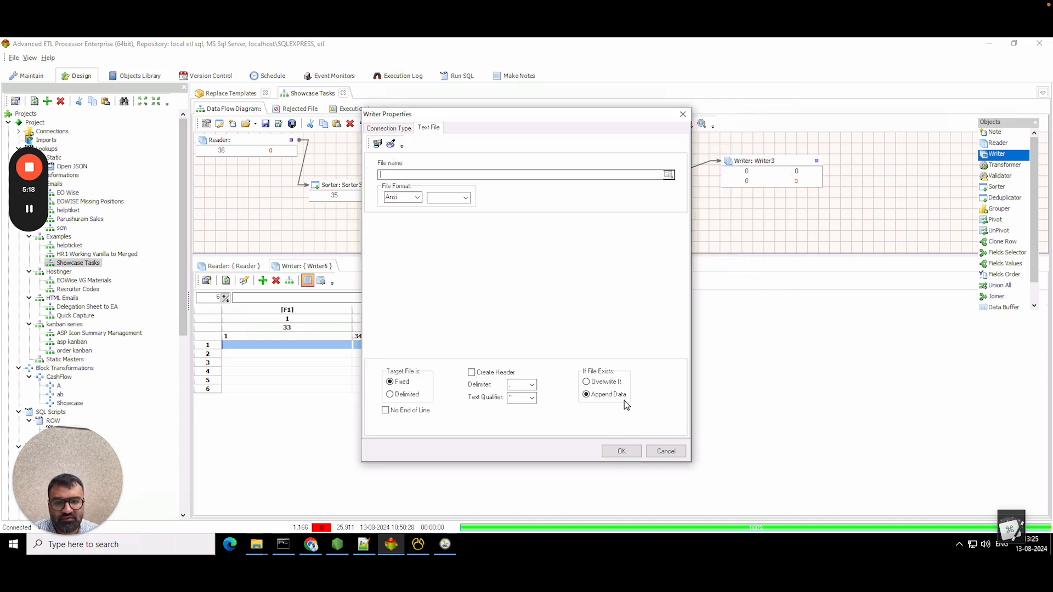
click(670, 175)
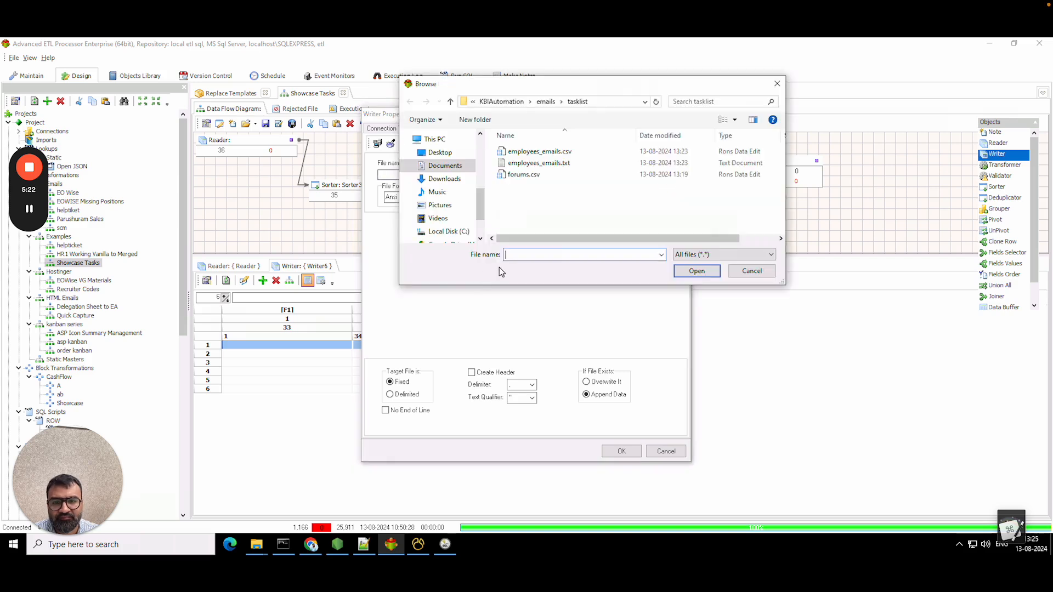
text(em)
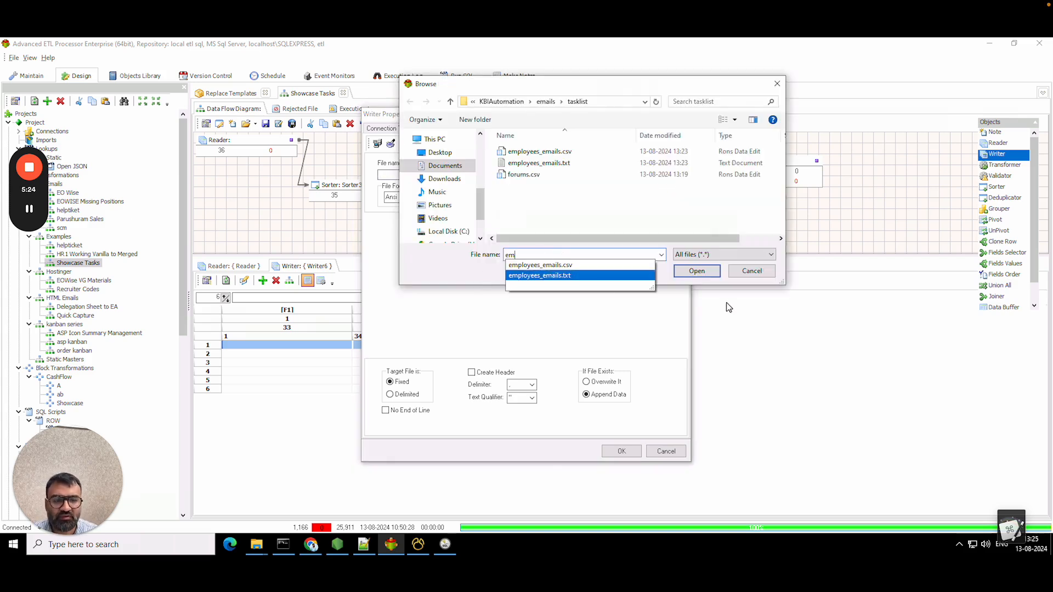
click(697, 269)
click(684, 271)
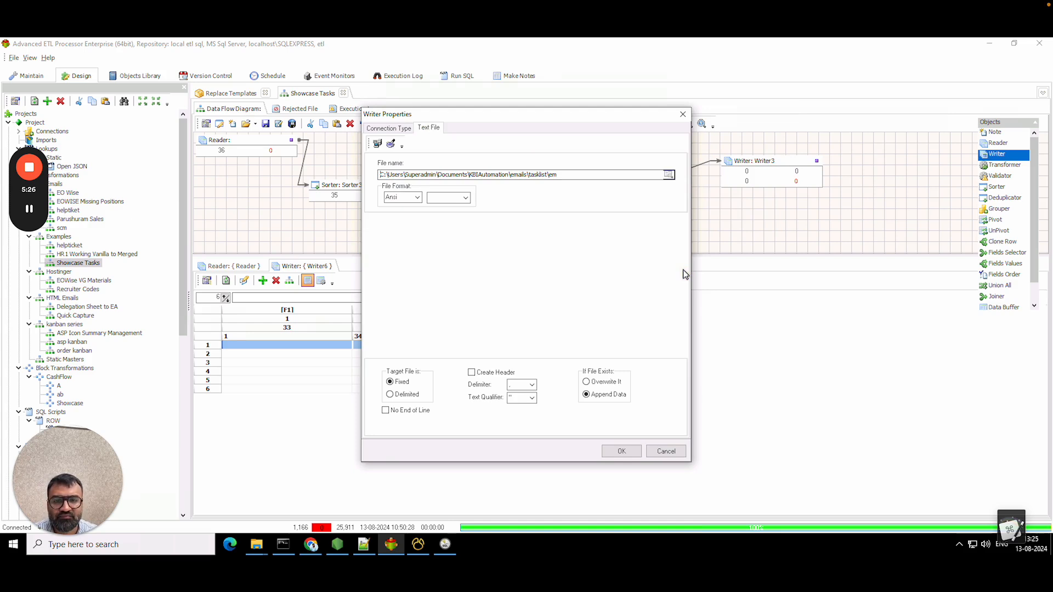
drag(550, 176, 585, 180)
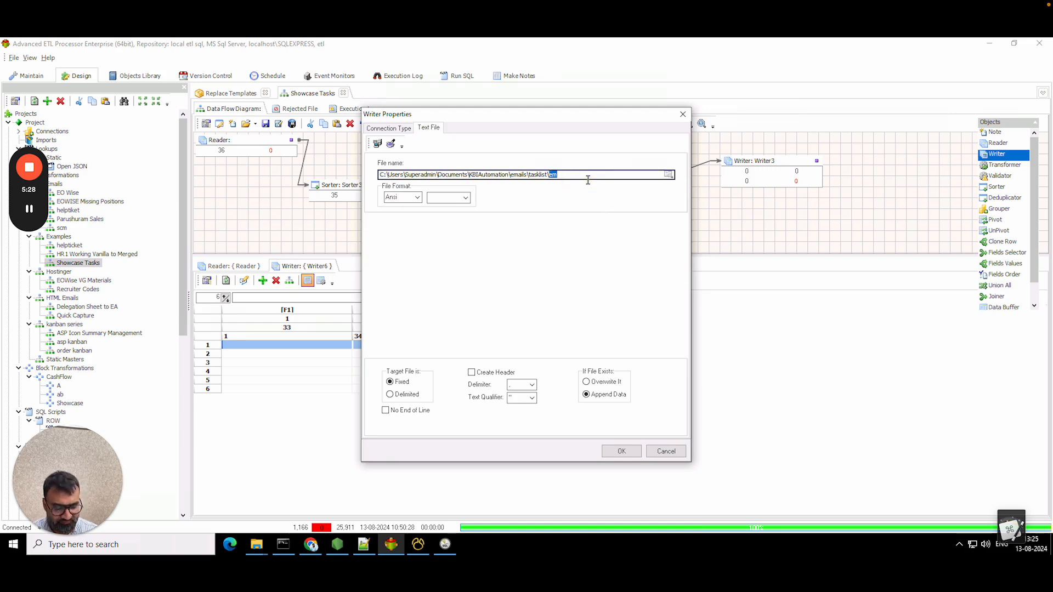
key(BackSpace)
key(ctrl+t)
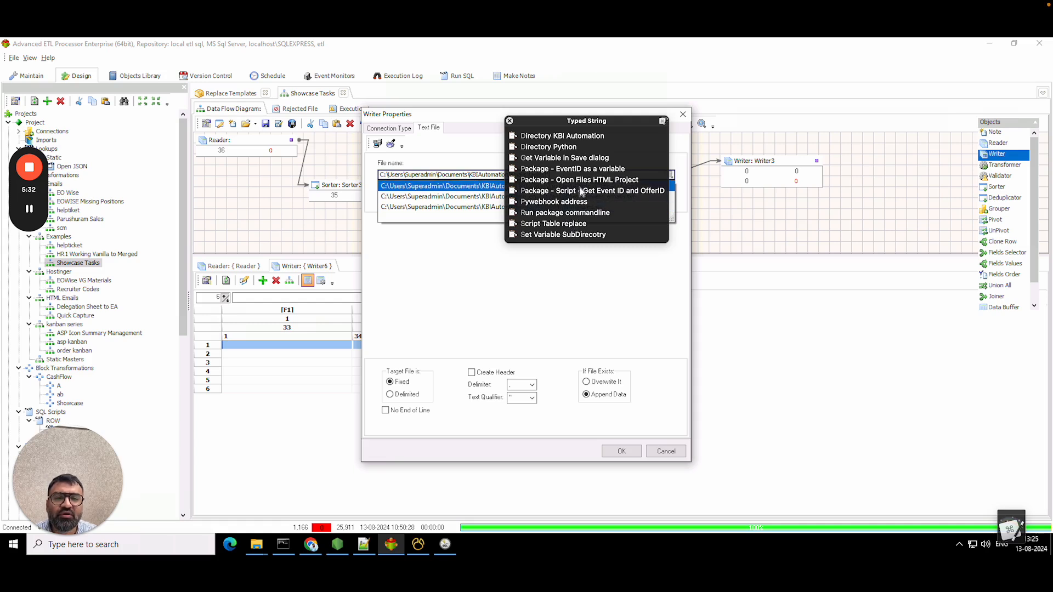
click(583, 161)
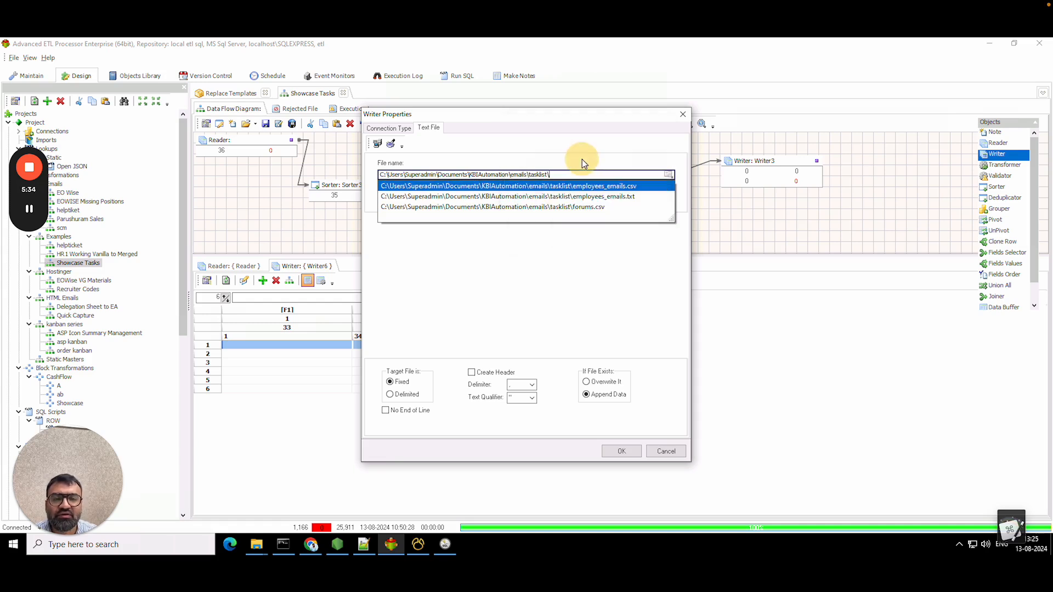
click(558, 177)
click(653, 179)
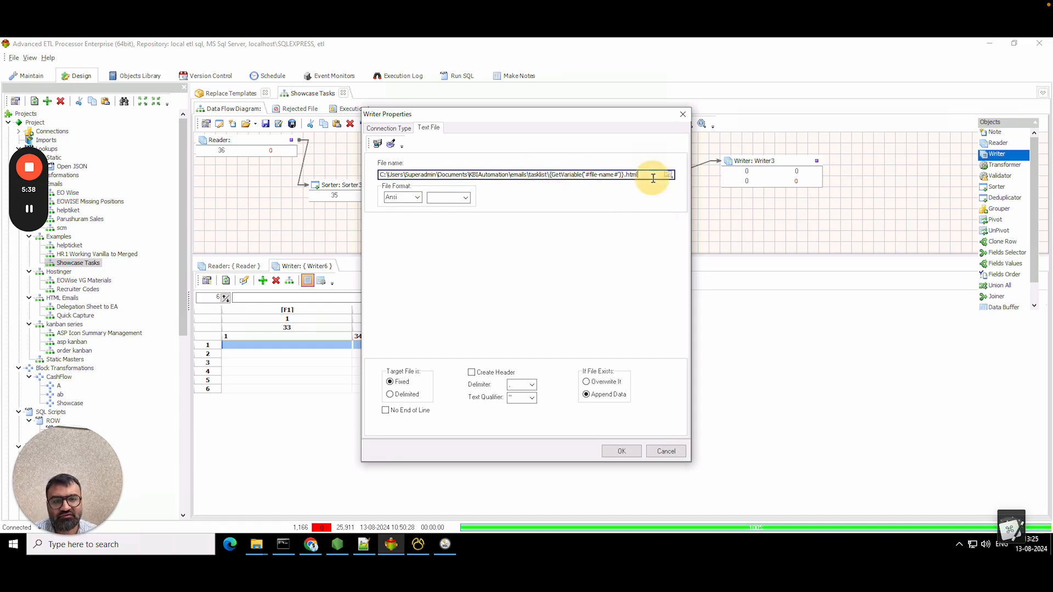
- Use UTF-8 encoding with {CR}+{LF} line endings and confirm the writer settings
click(418, 198)
click(405, 213)
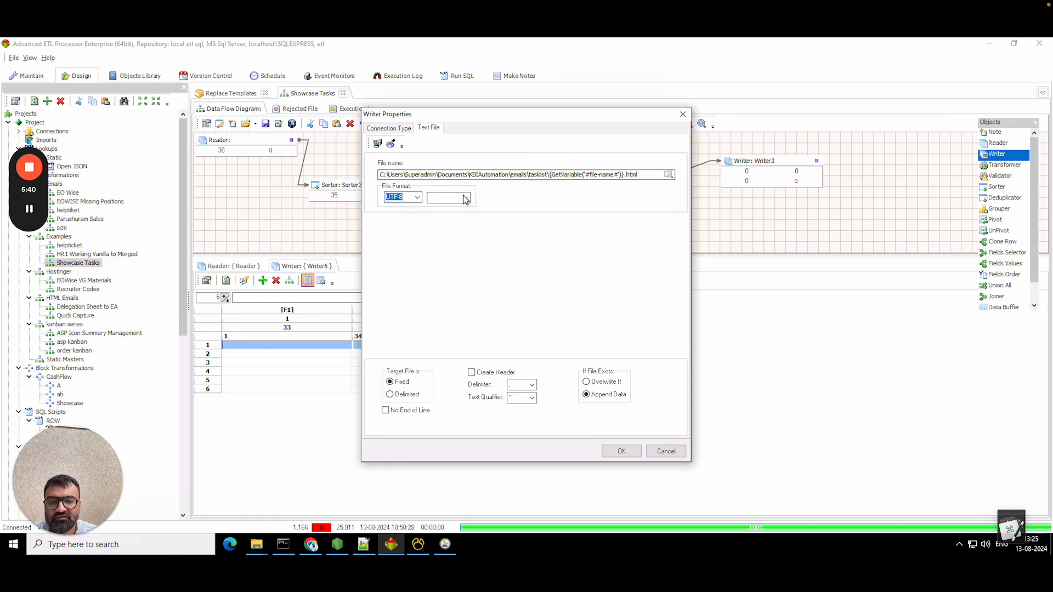
click(463, 195)
click(449, 208)
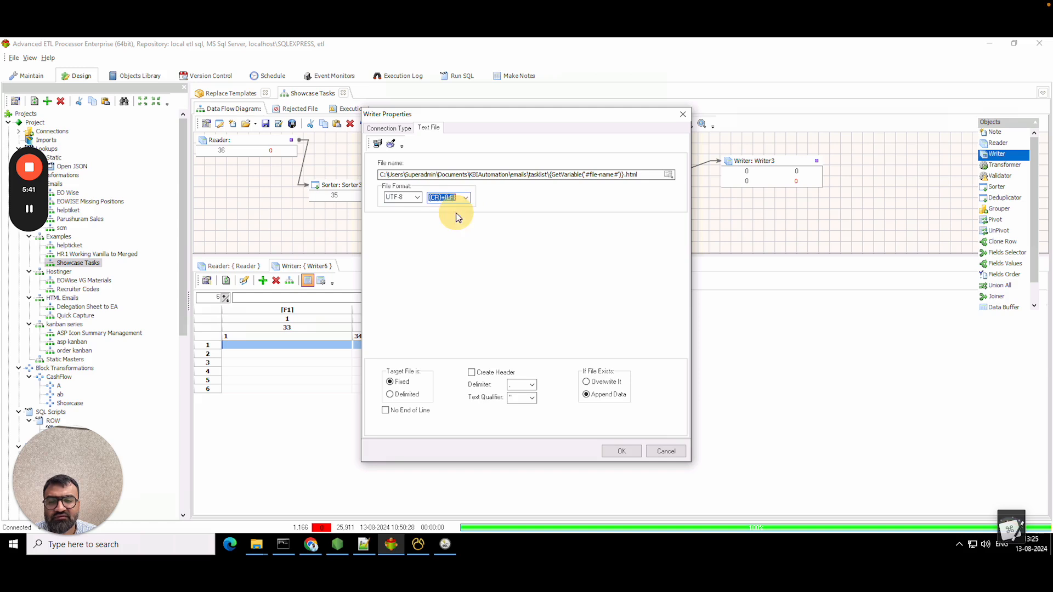
click(387, 130)
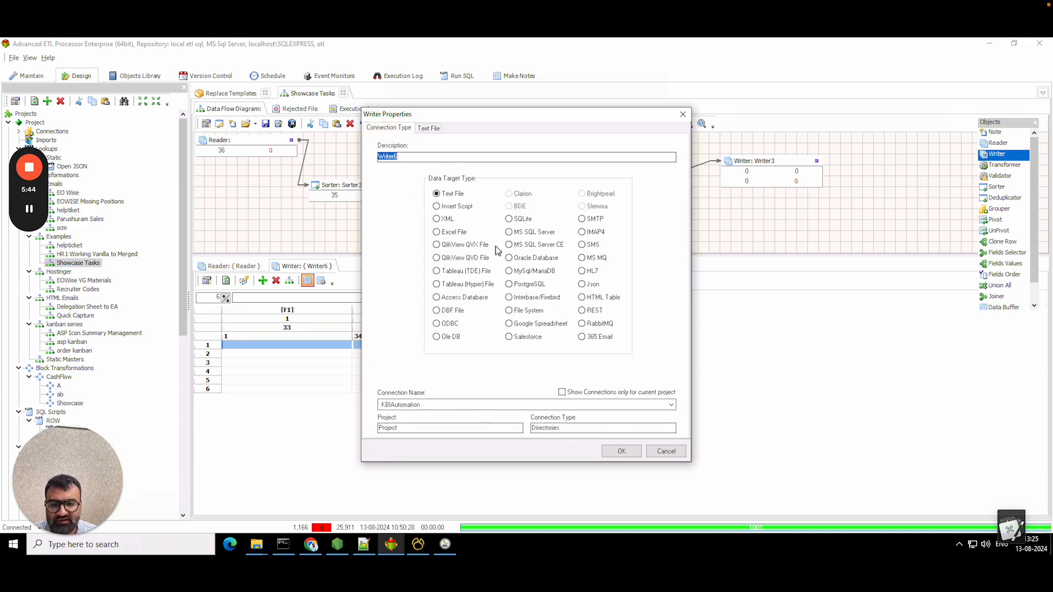
click(429, 129)
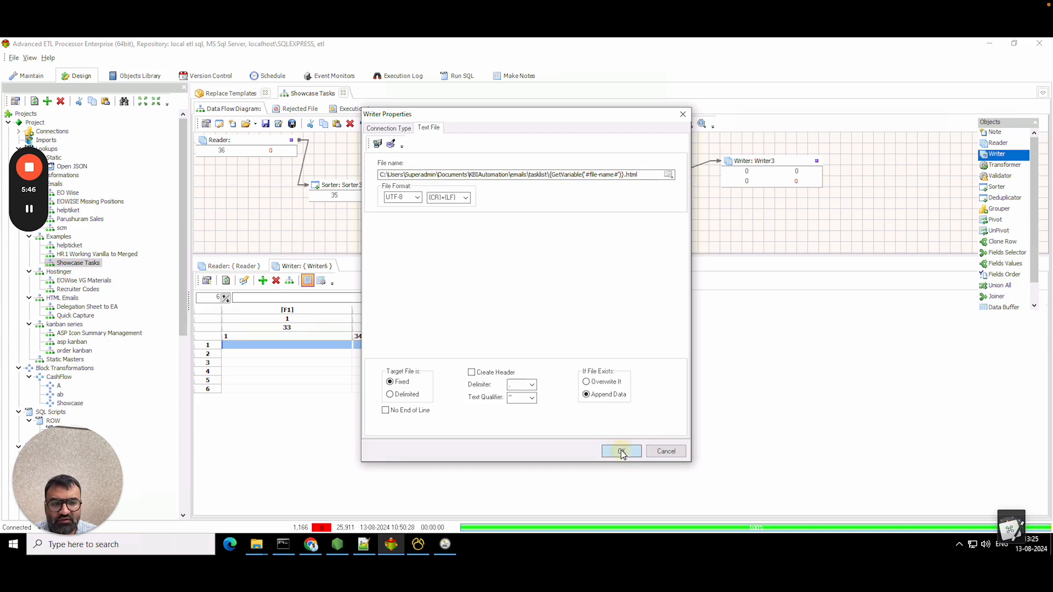
click(622, 452)
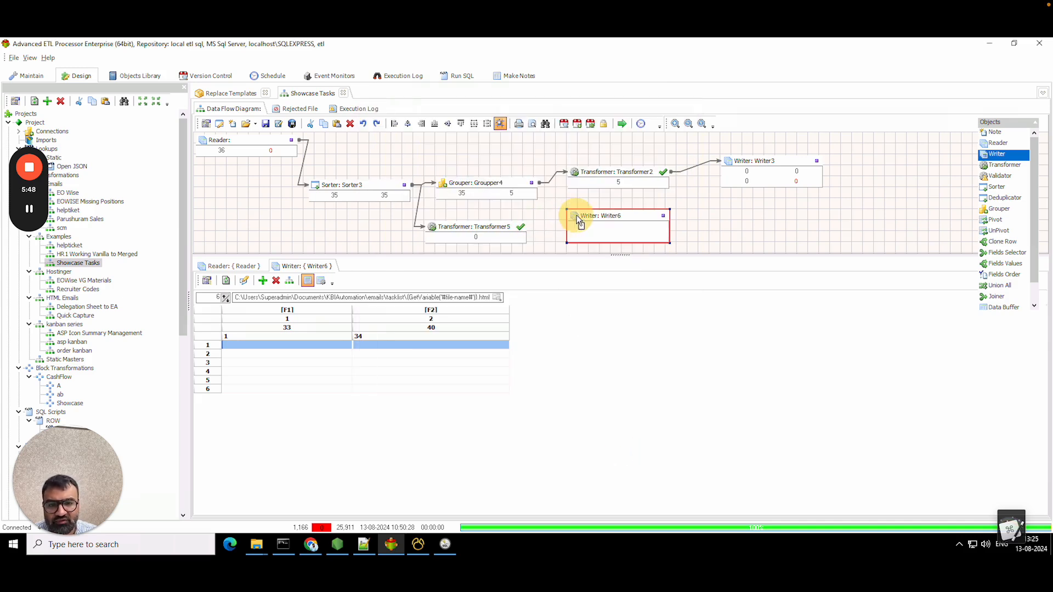
- Link Transformer5 to Writer6, check its F1 output mapping, and run the flow to push 35 rows
drag(580, 222, 509, 226)
double_click(495, 228)
click(272, 109)
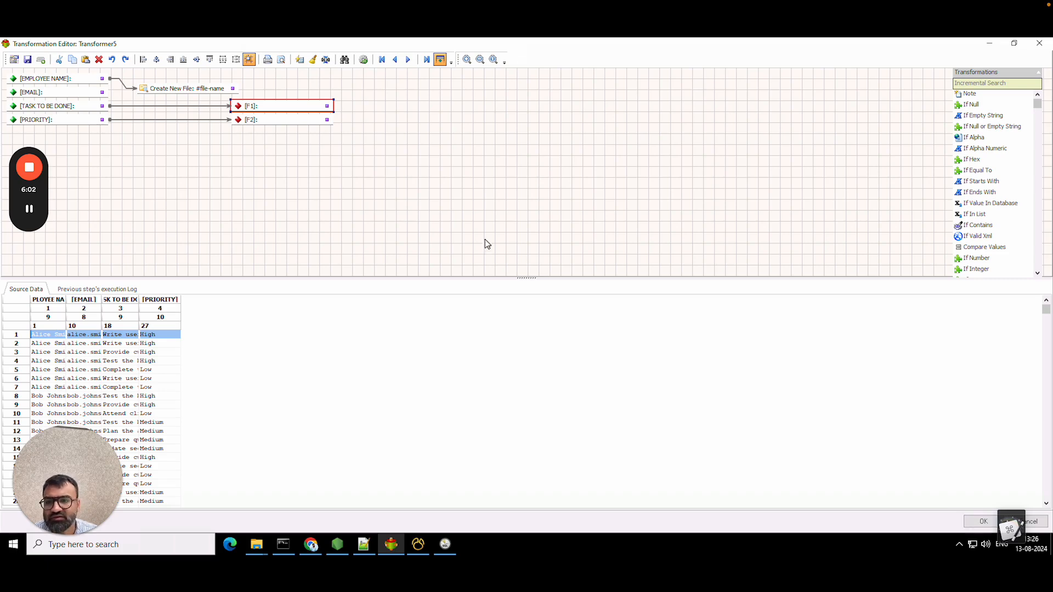
click(994, 521)
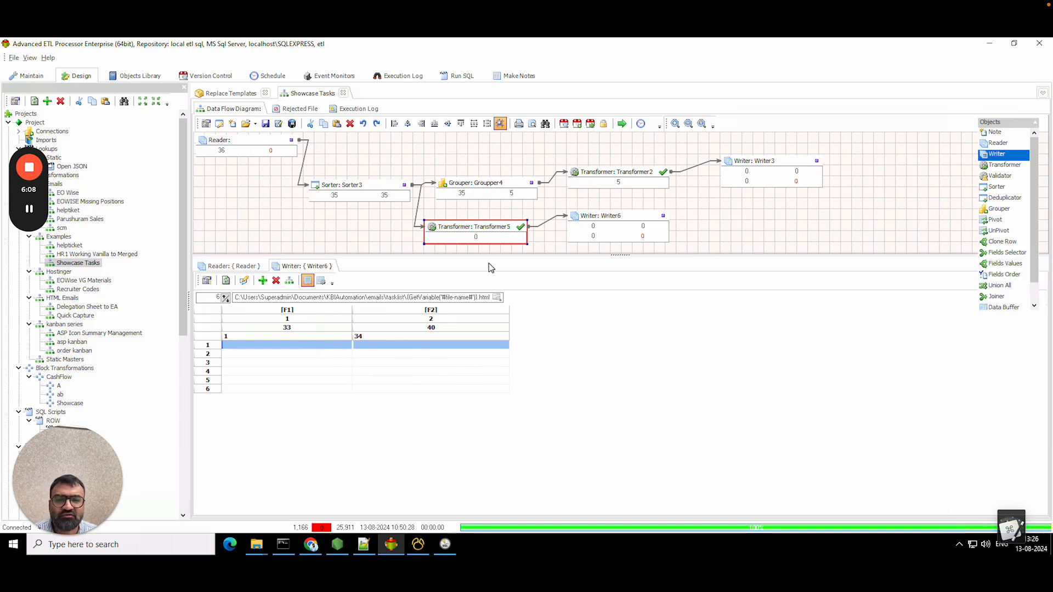
click(624, 124)
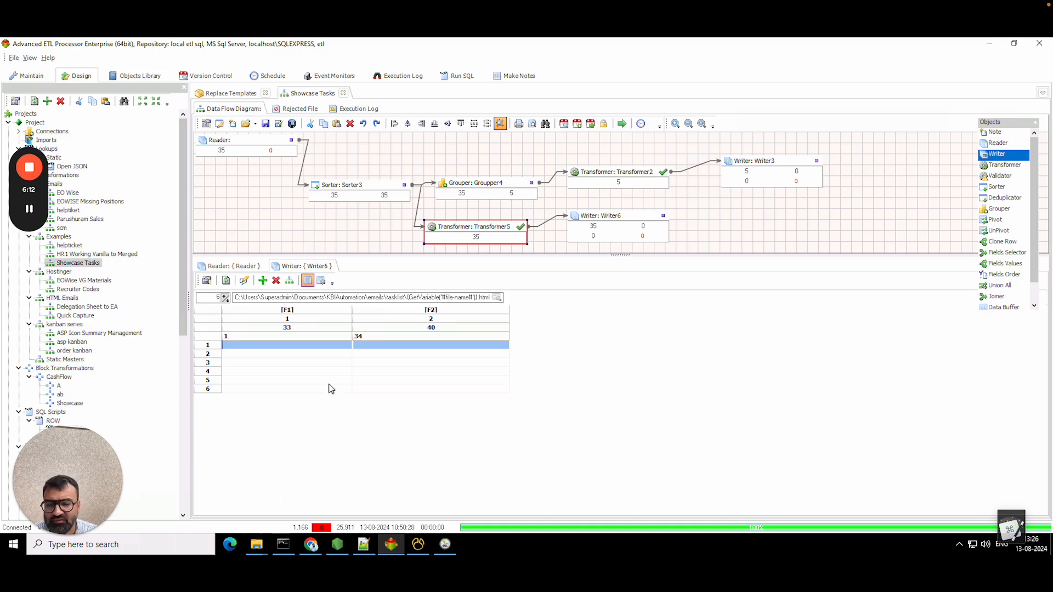
- View one employee's generated HTML file from tasklist in Chrome, then reopen Transformer5's editor
mouse_move(256, 544)
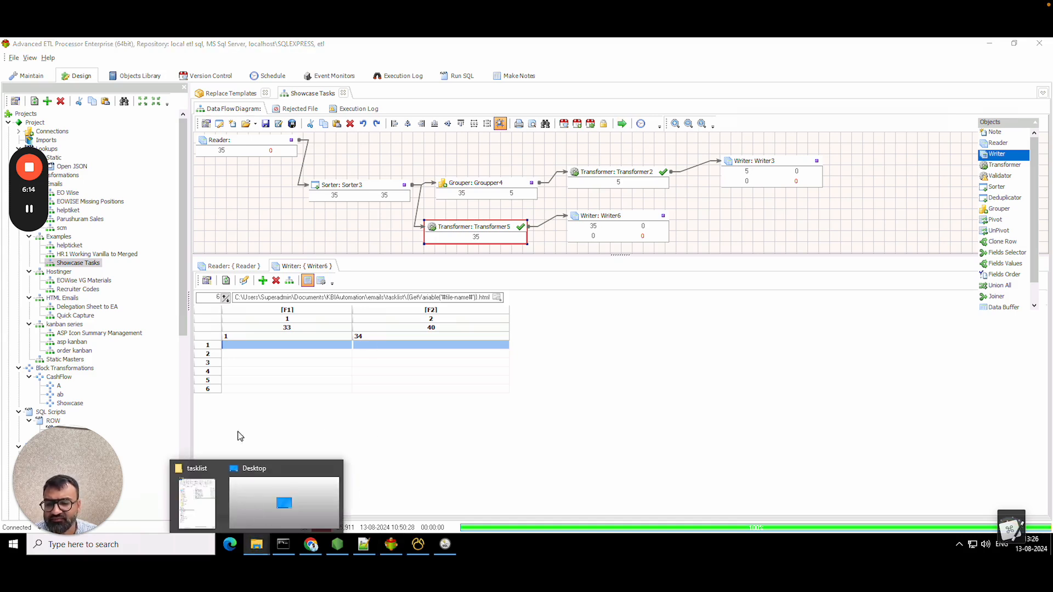
click(197, 502)
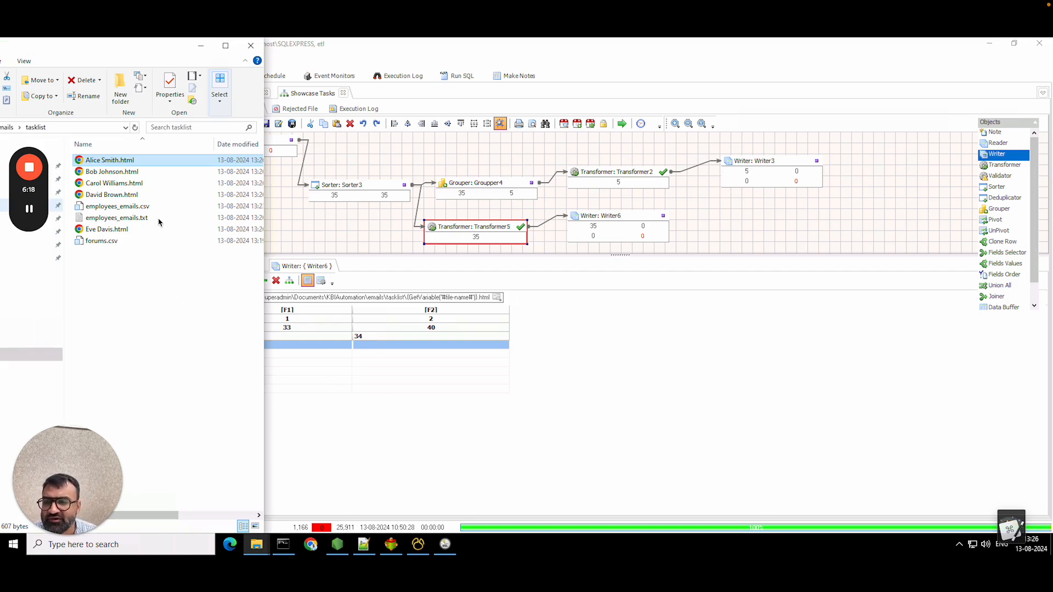
double_click(142, 184)
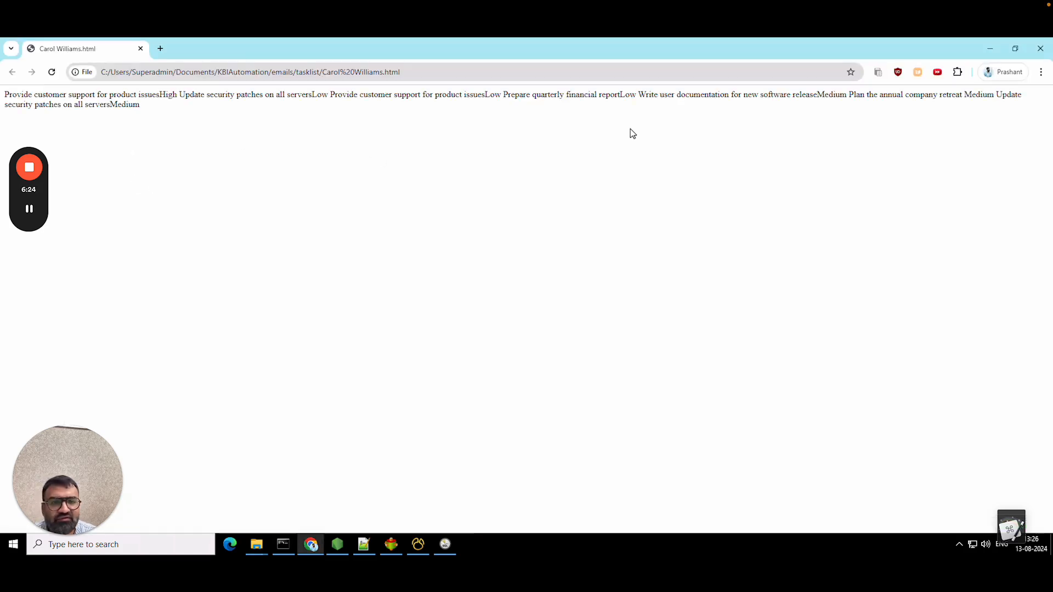
click(1040, 48)
click(144, 314)
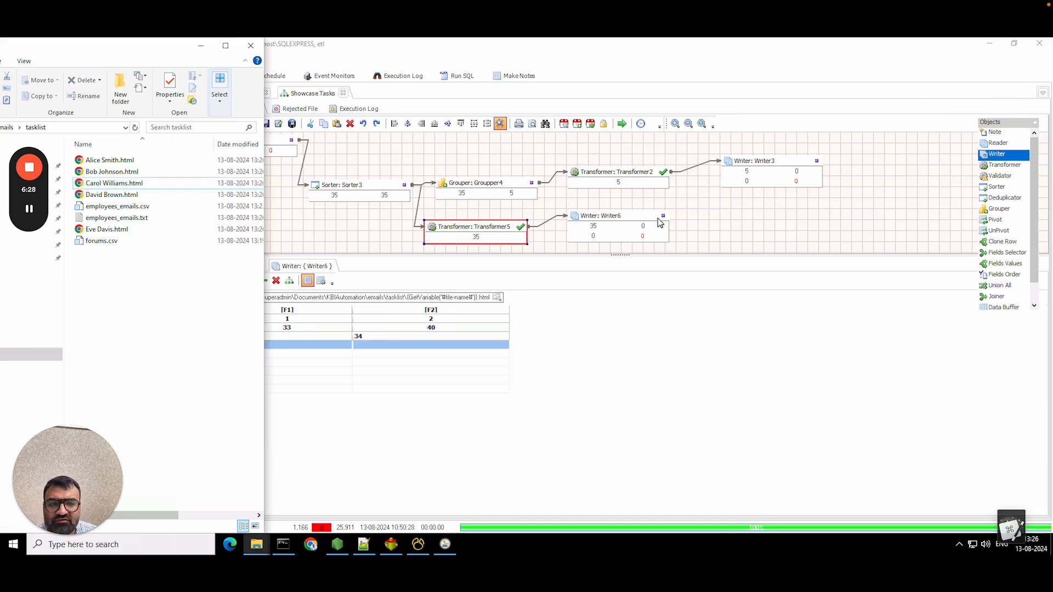
double_click(473, 236)
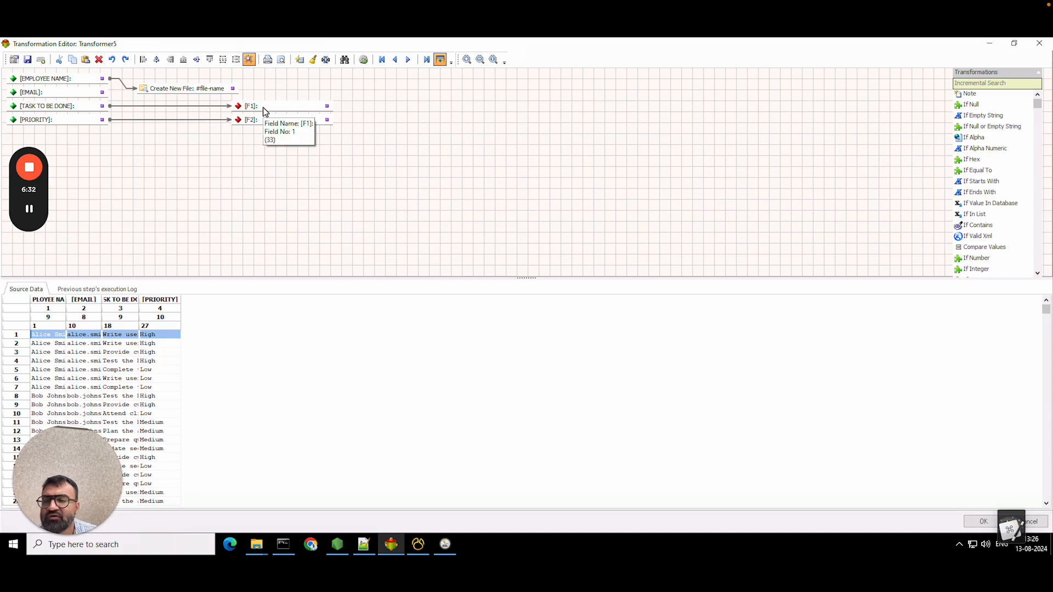
- Add two Ensure Suffix and two Ensure Prefix transformations to Transformer5's canvas
click(976, 84)
text(s)
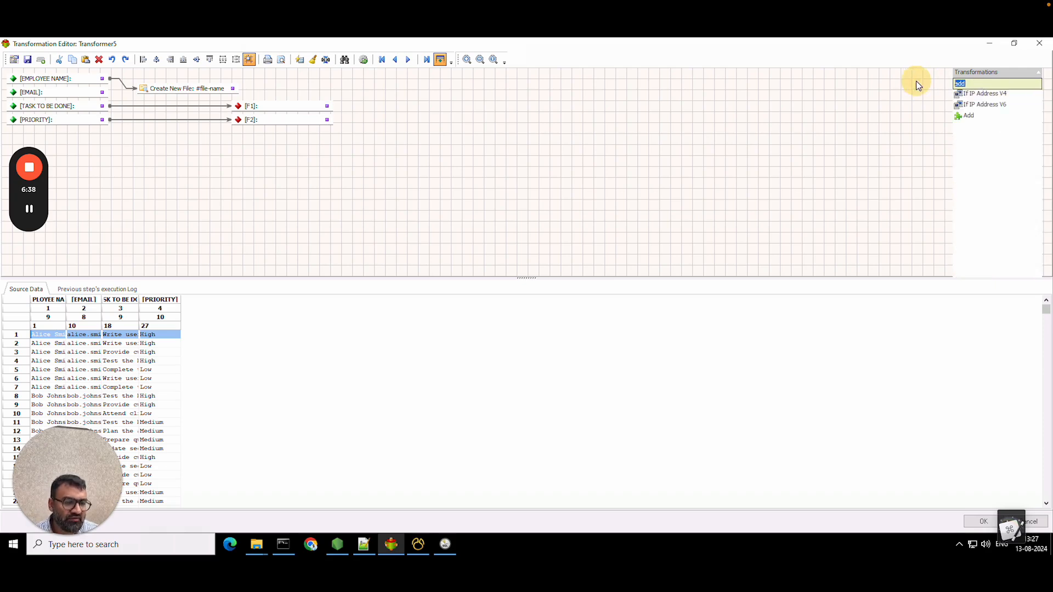
text(uff)
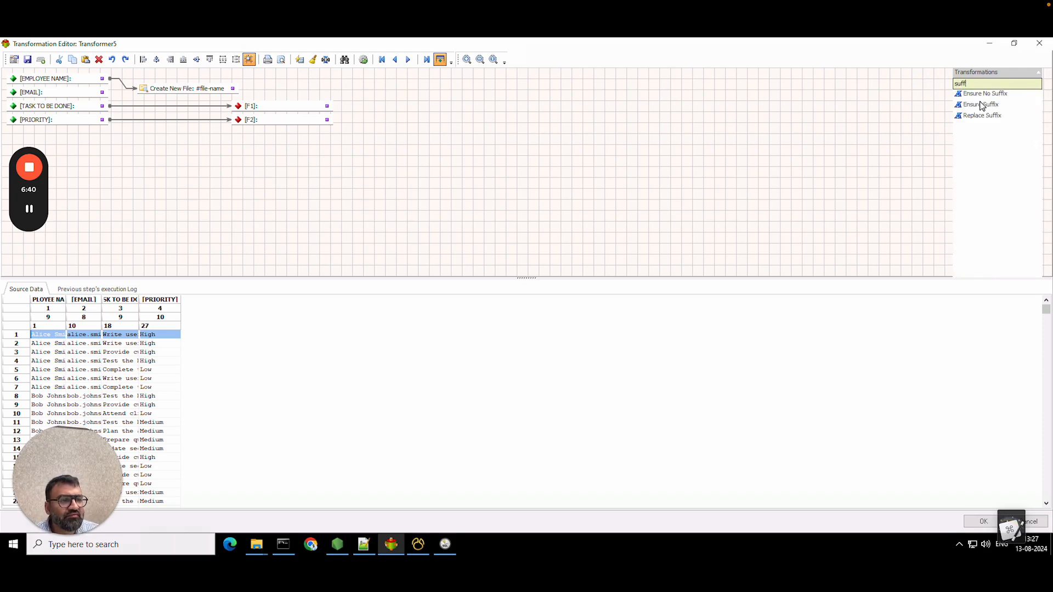
drag(981, 105, 137, 160)
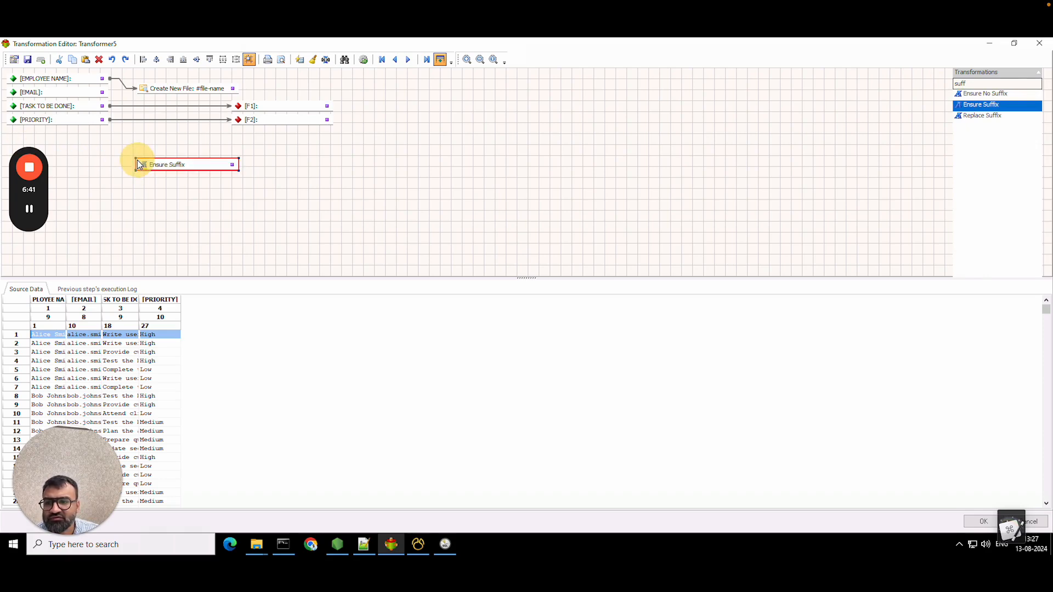
drag(993, 104, 149, 187)
drag(974, 84, 932, 83)
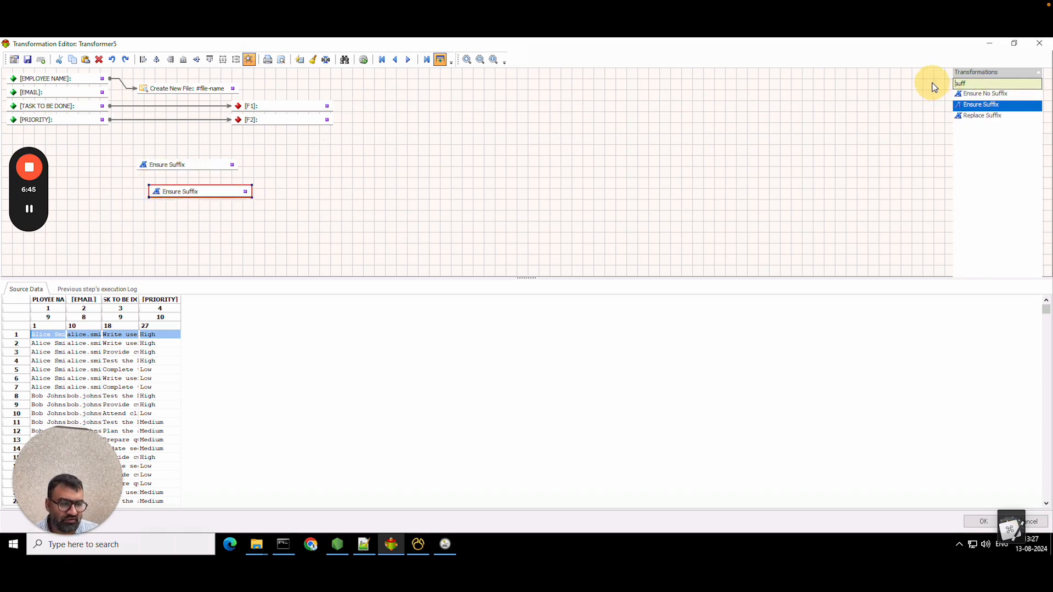
text(pref)
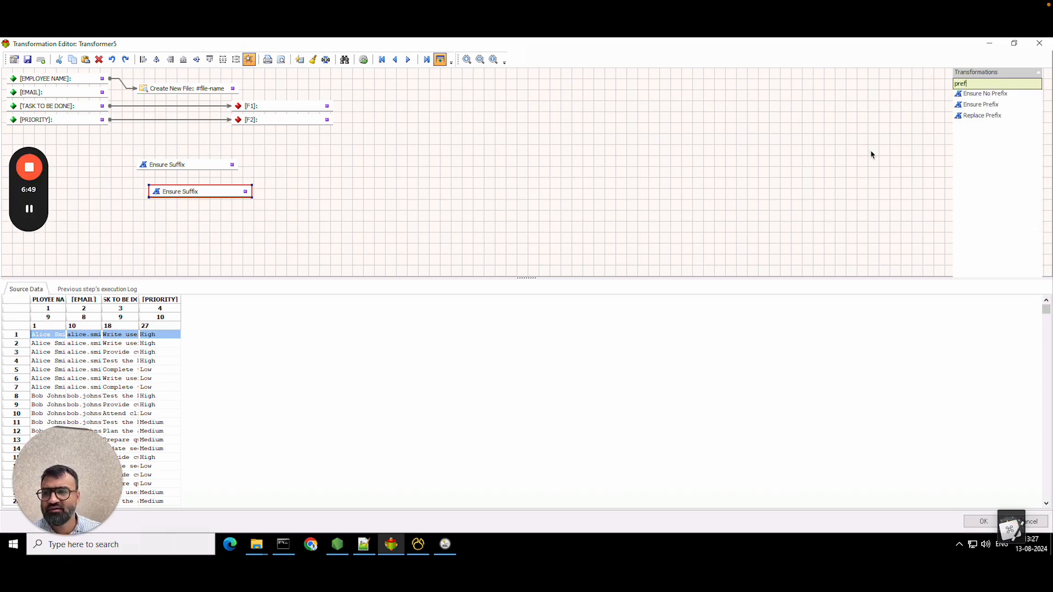
drag(995, 108, 159, 245)
drag(188, 166, 362, 186)
drag(219, 192, 351, 219)
drag(192, 227, 147, 153)
drag(183, 251, 136, 177)
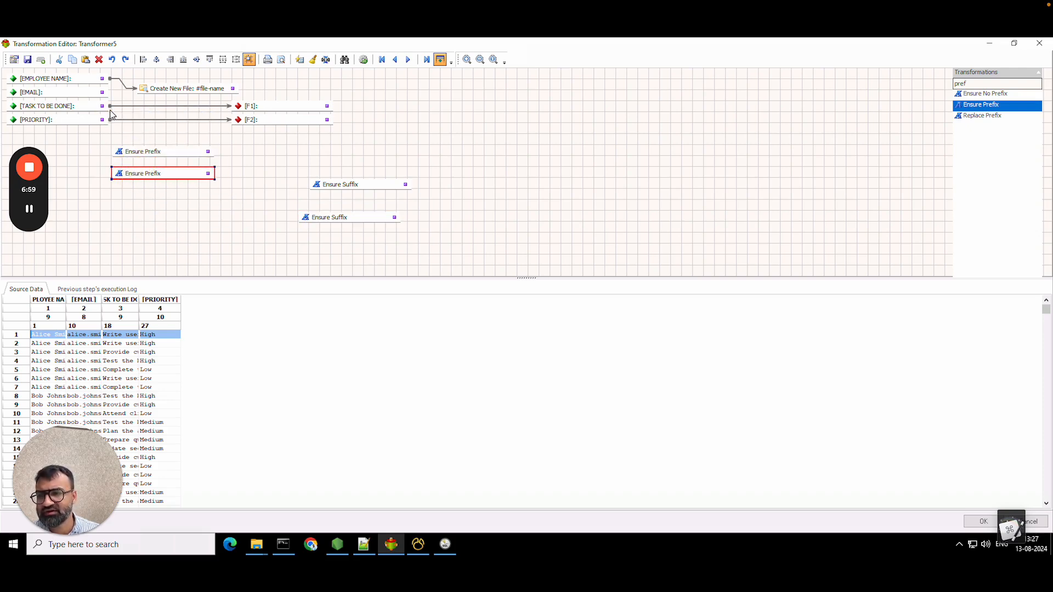
- Feed TASK TO BE DONE and PRIORITY into the prefixes and copy the td-style line from Notepad++
drag(120, 153, 105, 123)
drag(116, 165, 113, 170)
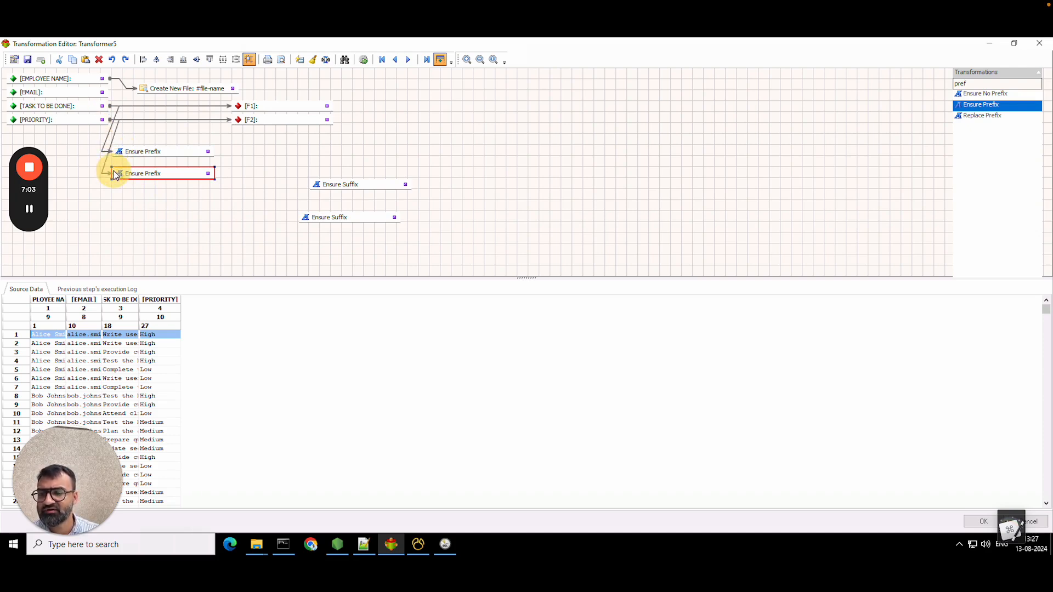
click(366, 544)
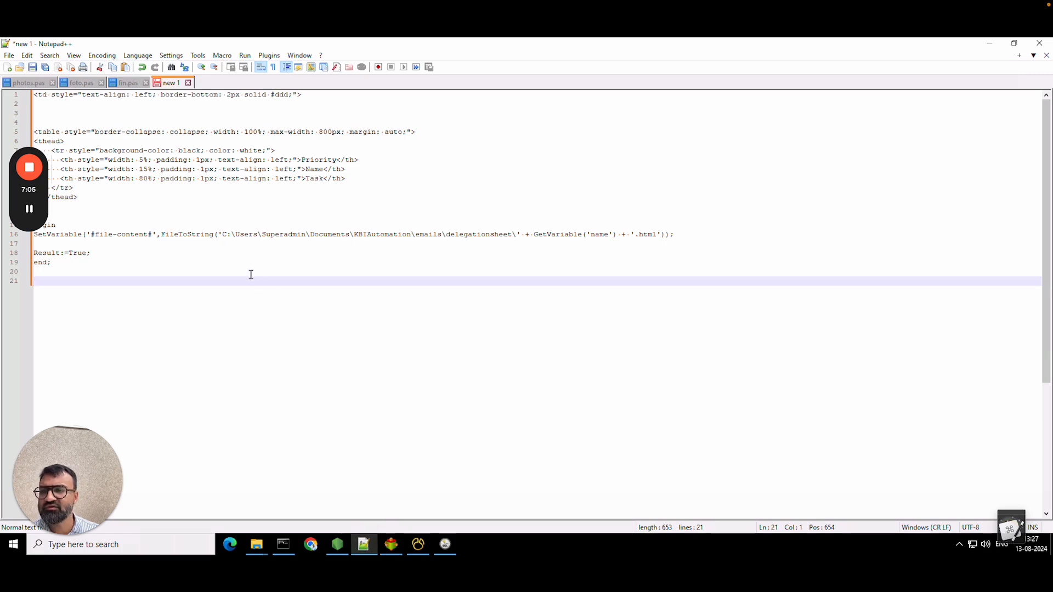
drag(302, 95, 17, 90)
key(ctrl+c)
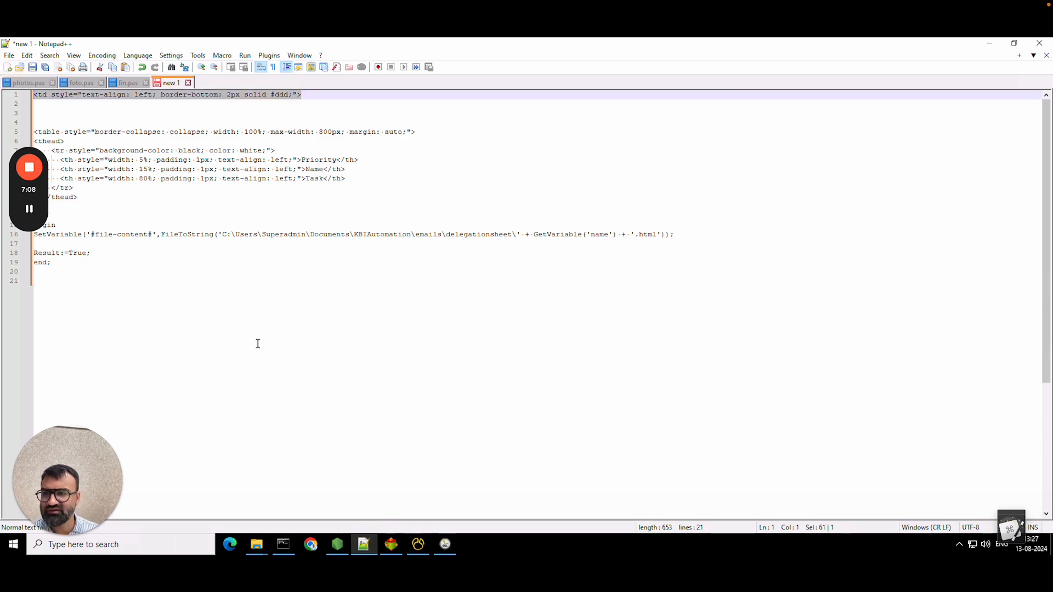
click(389, 544)
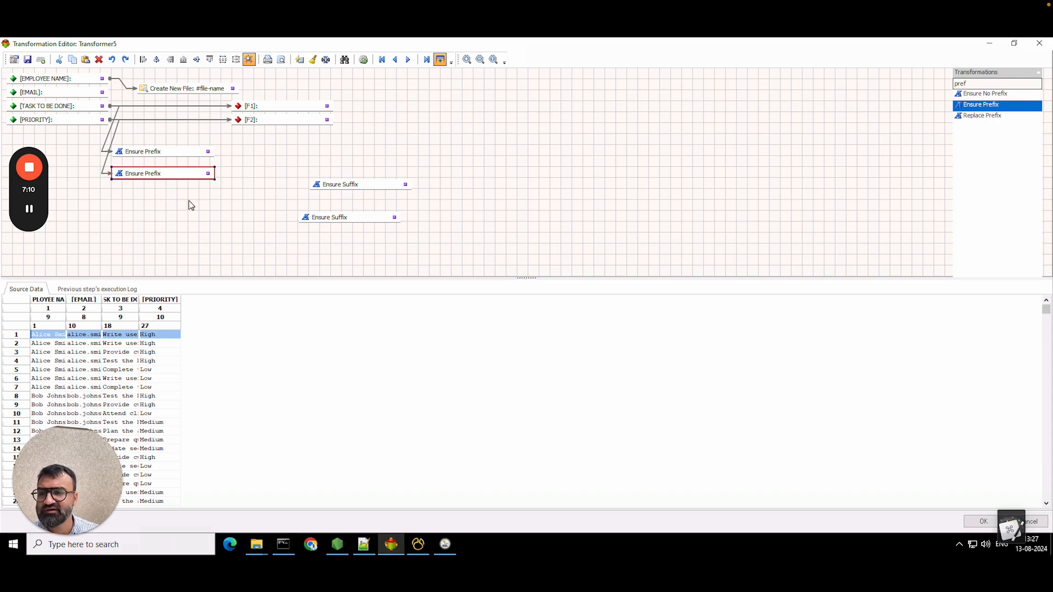
- Paste the <td style="text-align: left; border-bottom: 2px solid #ddd;"> line into both Ensure Prefix values
double_click(175, 153)
key(ctrl+v)
click(548, 371)
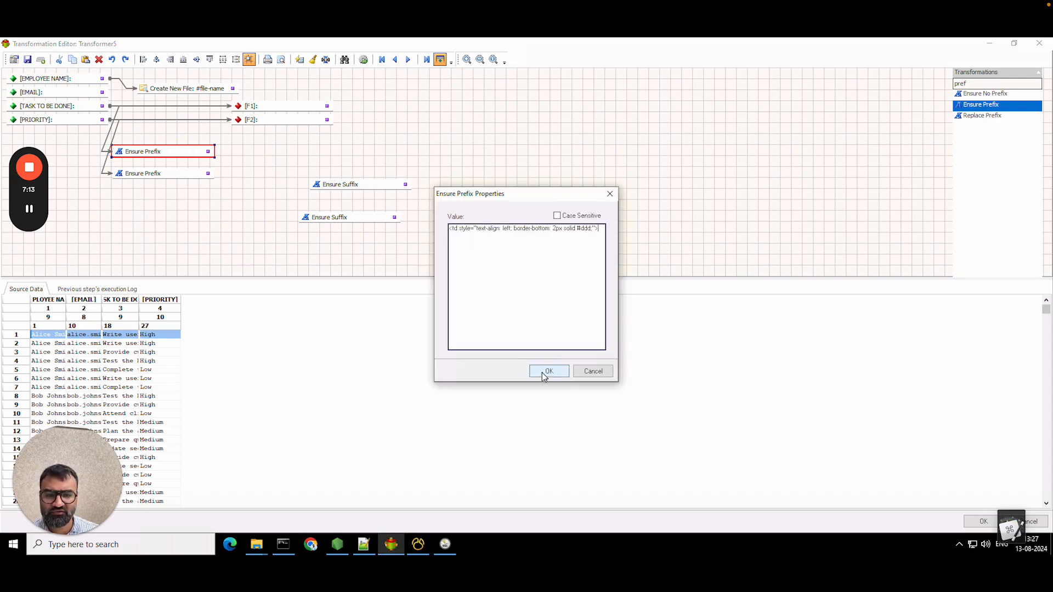
double_click(149, 174)
click(474, 229)
key(ctrl+v)
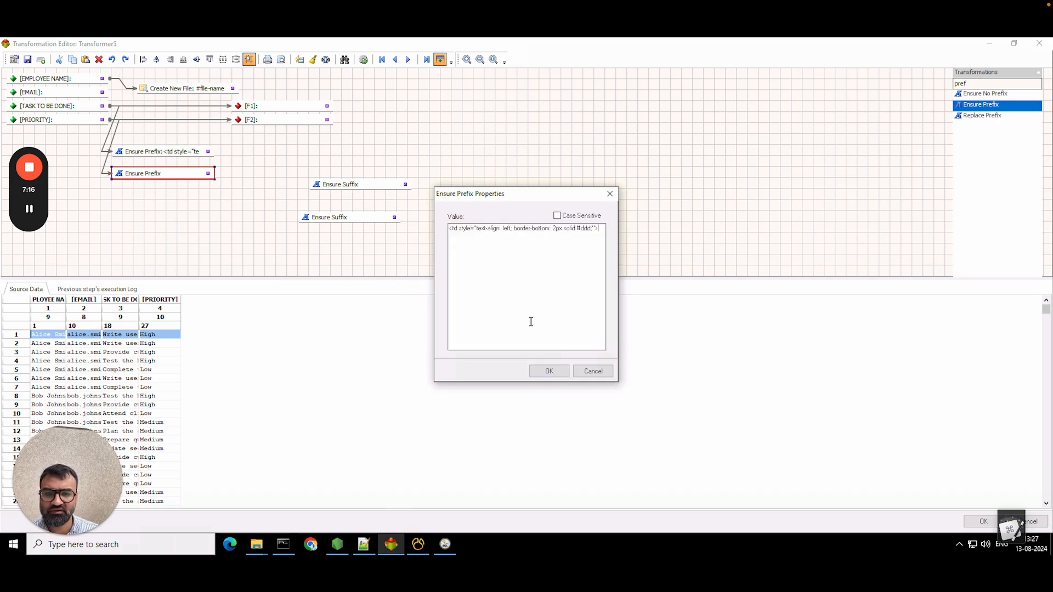
click(549, 371)
- Set both Ensure Suffix values to </td>
double_click(341, 187)
click(453, 232)
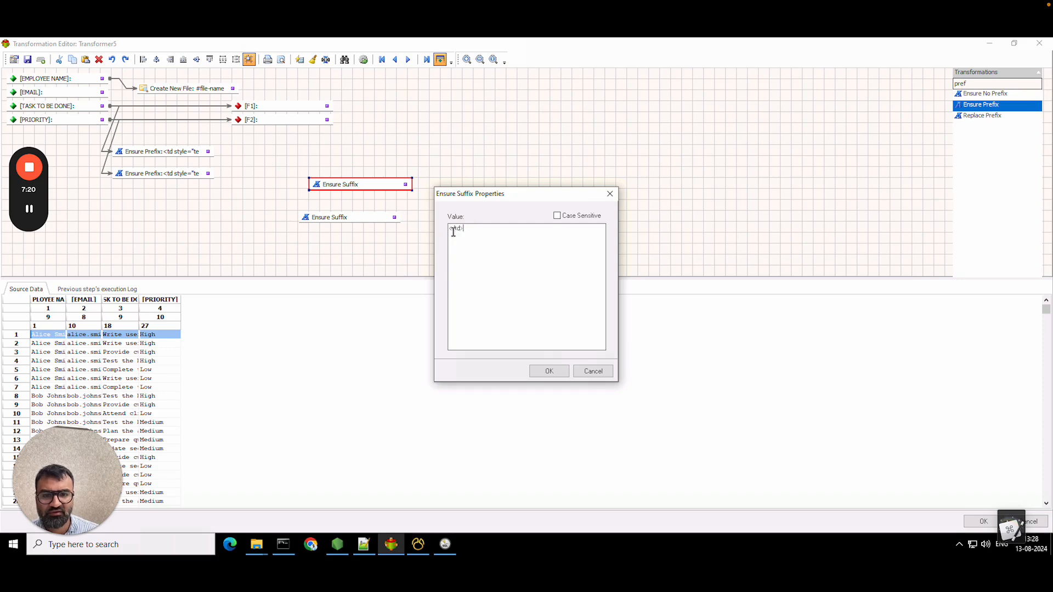
click(549, 371)
double_click(362, 215)
click(459, 229)
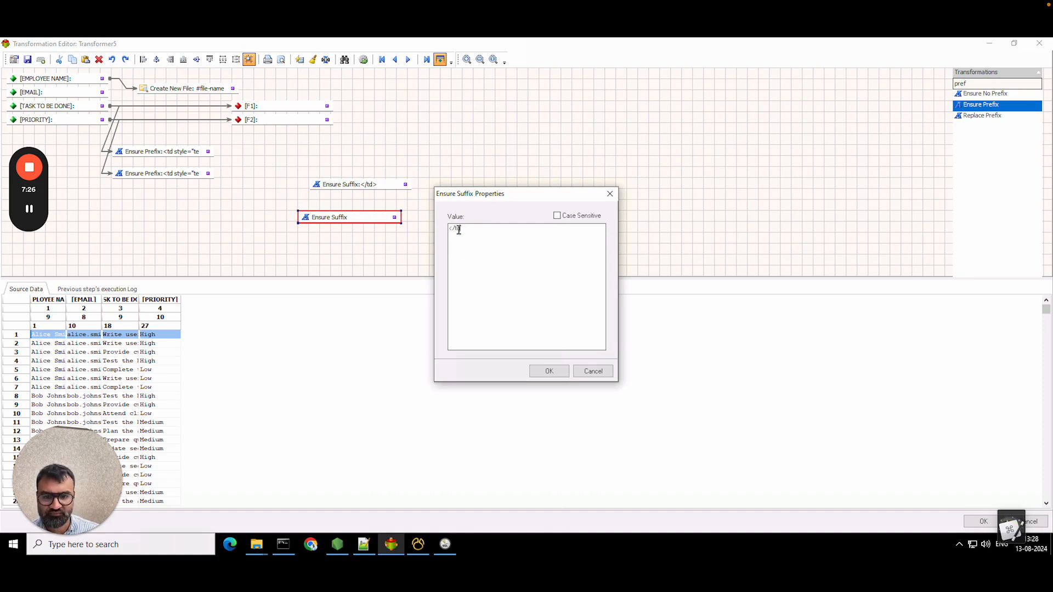
text(</td>)
click(553, 375)
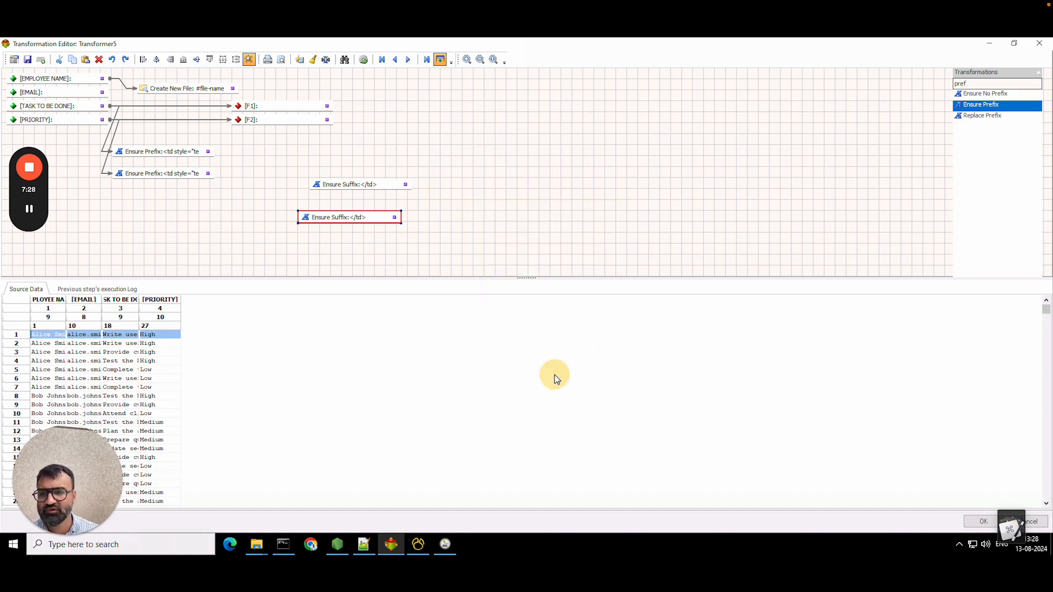
- Link each Ensure Prefix to its Ensure Suffix and add a Concatenate transformation
drag(209, 152, 310, 186)
drag(209, 174, 306, 200)
double_click(996, 84)
text(conc)
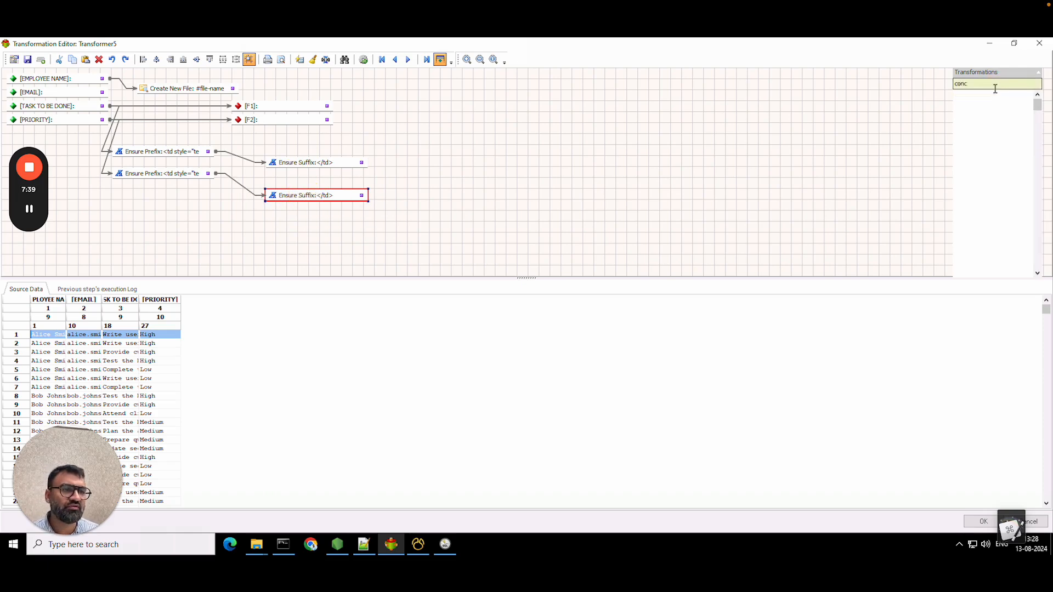
drag(984, 94, 423, 193)
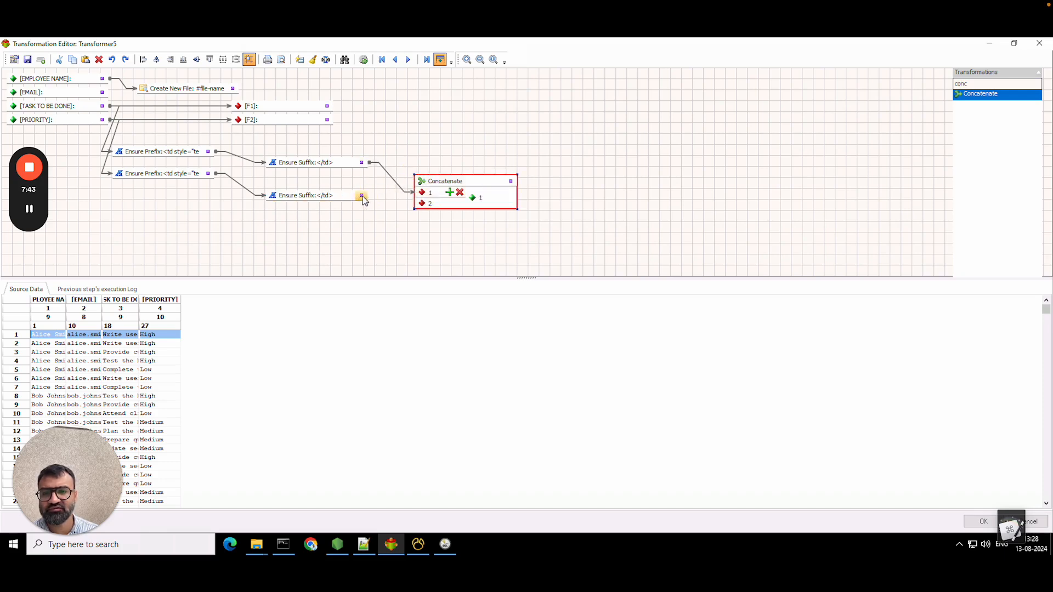
- Add an Encode XML Element step after Concatenate with element name tr
double_click(994, 84)
text(xml)
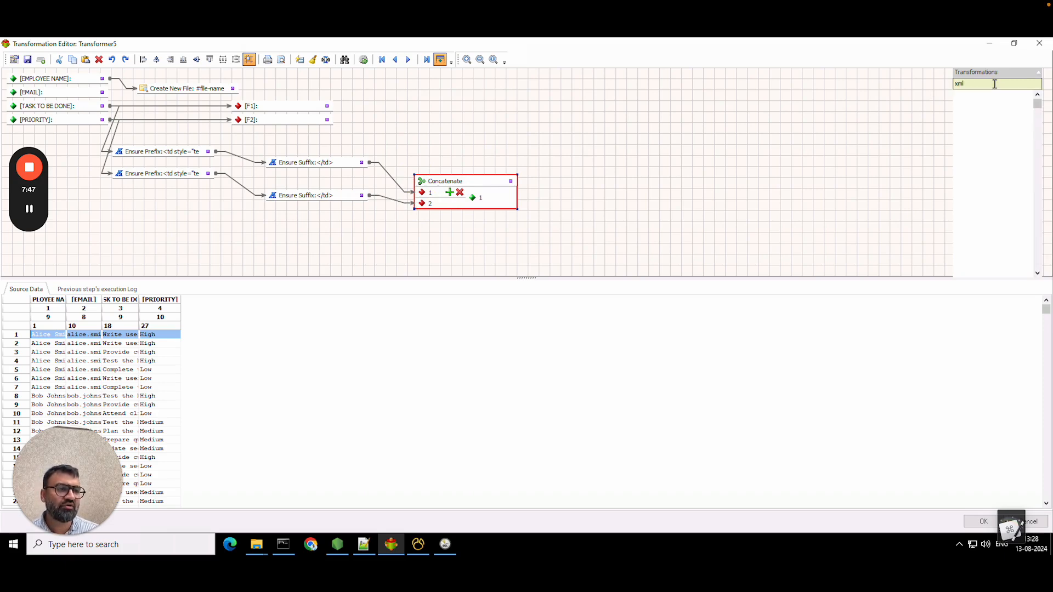
drag(1005, 108, 555, 200)
double_click(587, 199)
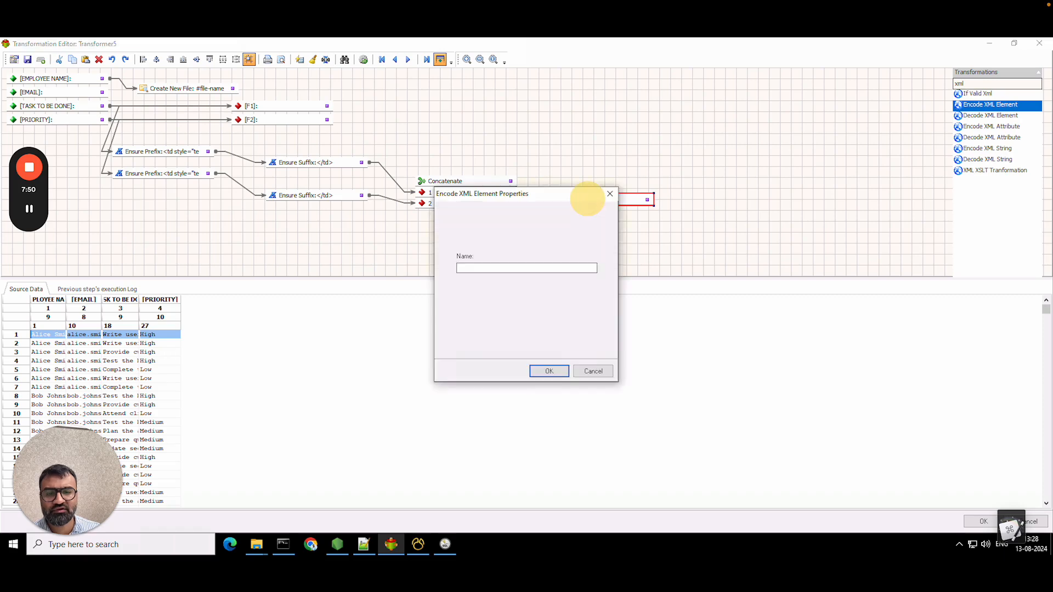
click(500, 265)
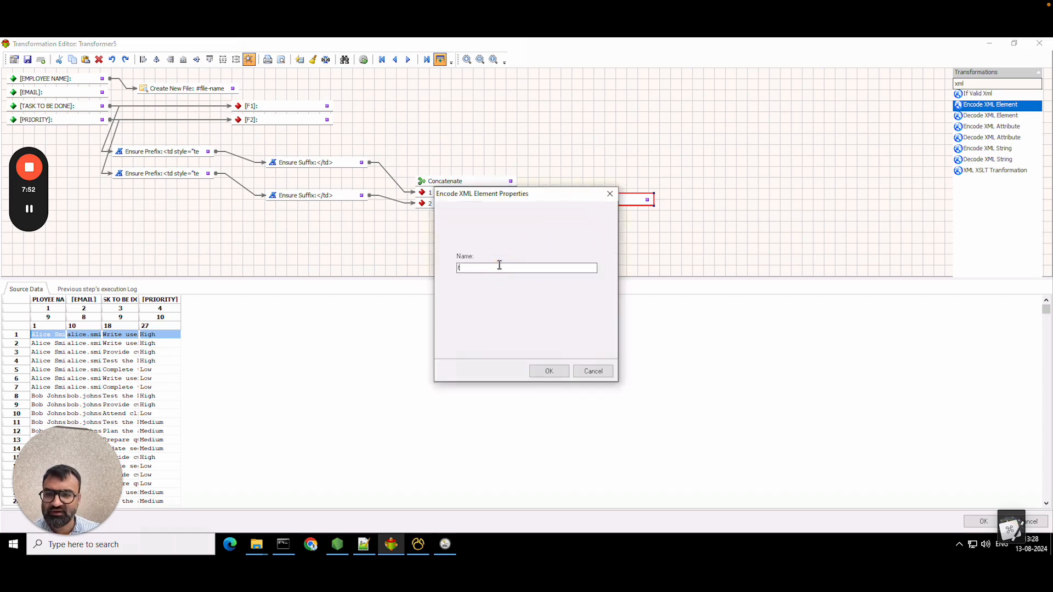
click(549, 371)
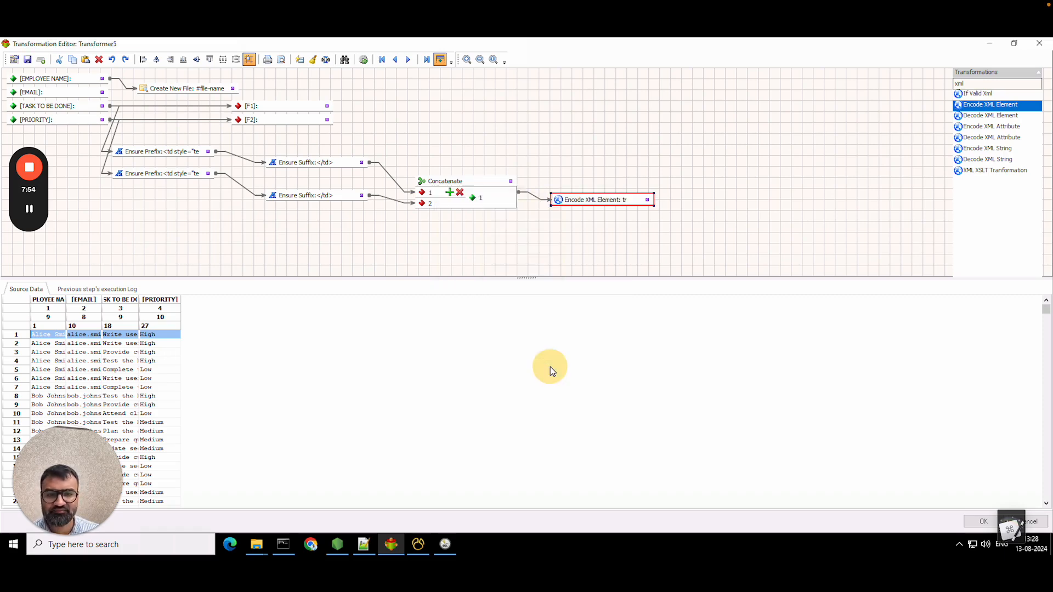
- Delete the [F1] and [F2] outputs, add an Output node after the tr element, and close the editor
drag(301, 112, 300, 103)
right_click(298, 107)
click(328, 155)
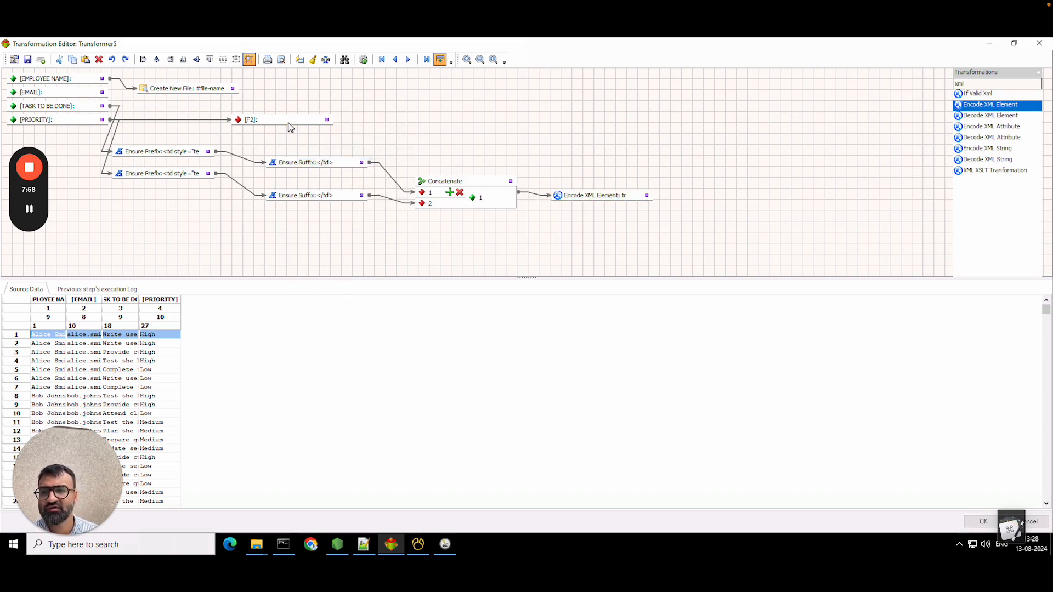
right_click(286, 121)
click(327, 195)
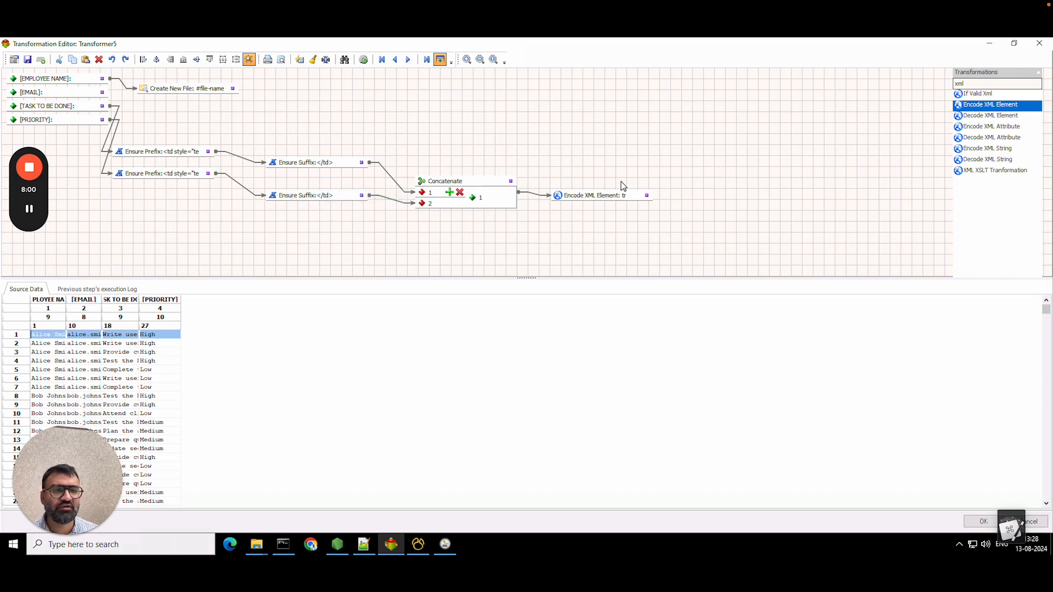
drag(620, 197, 587, 198)
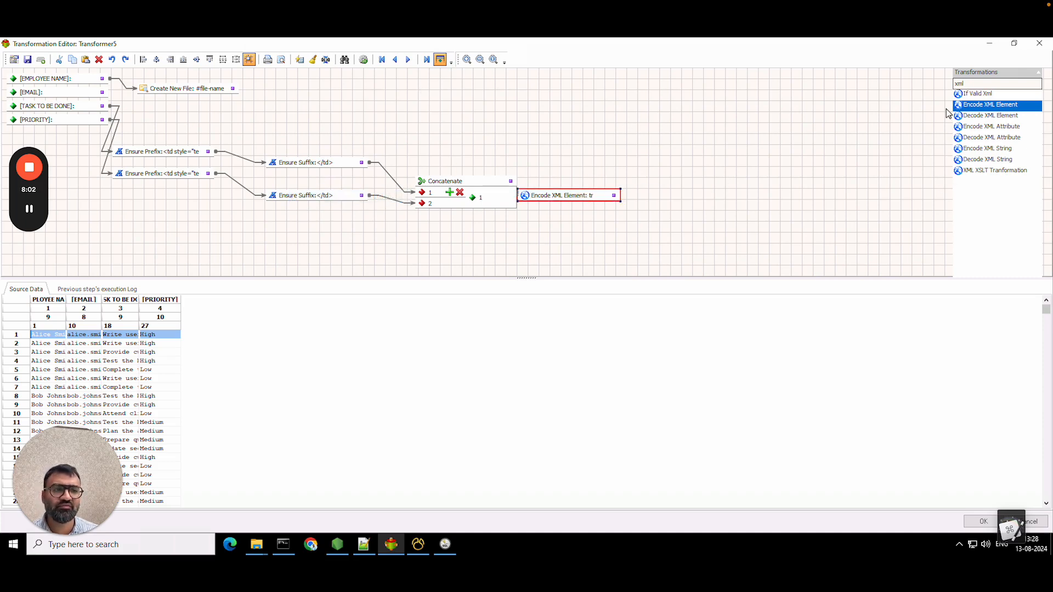
double_click(986, 85)
text(out)
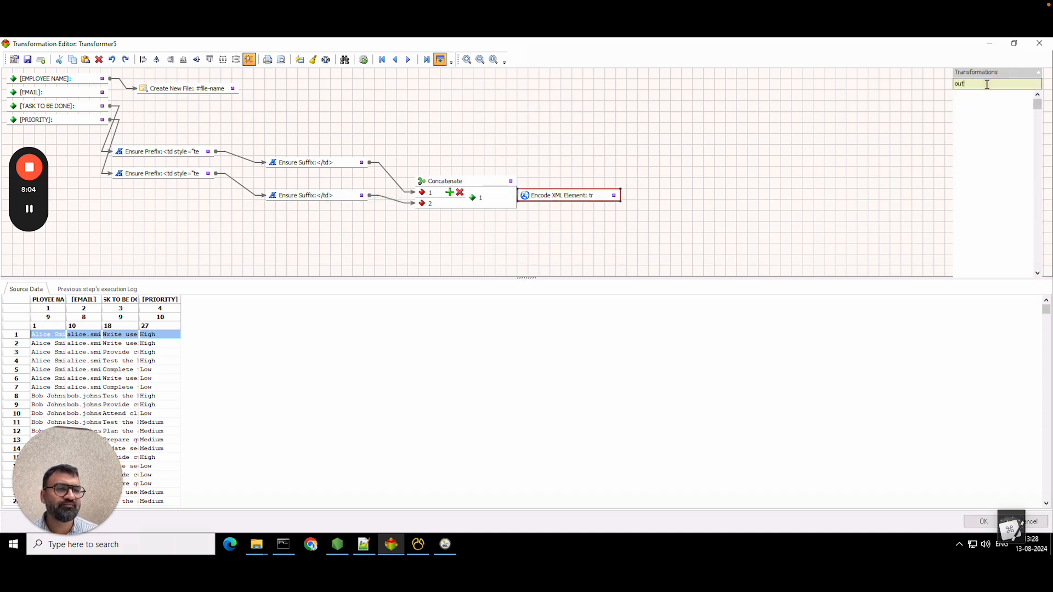
drag(972, 138, 668, 196)
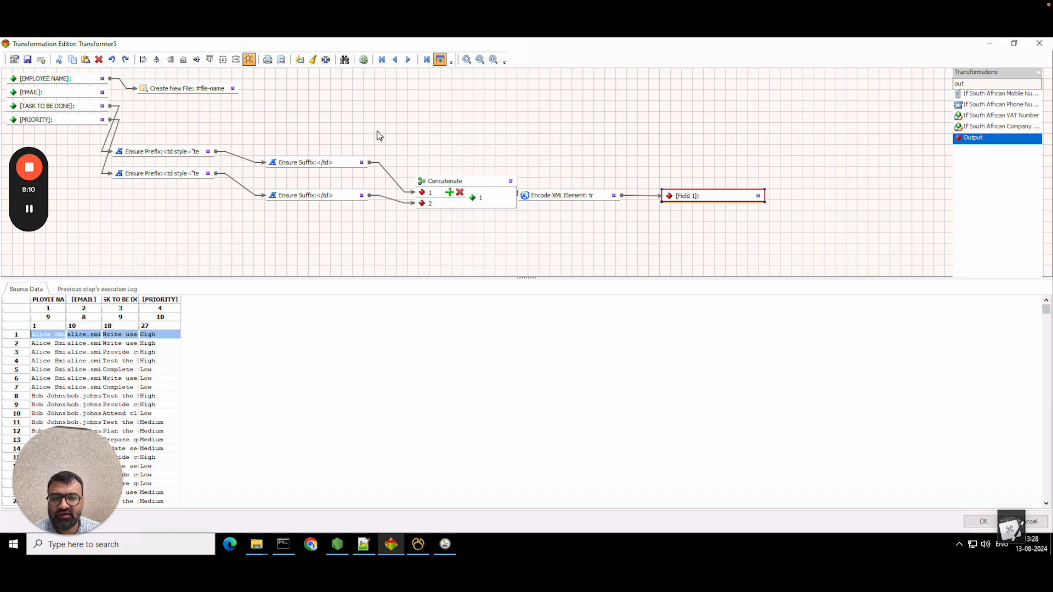
click(982, 522)
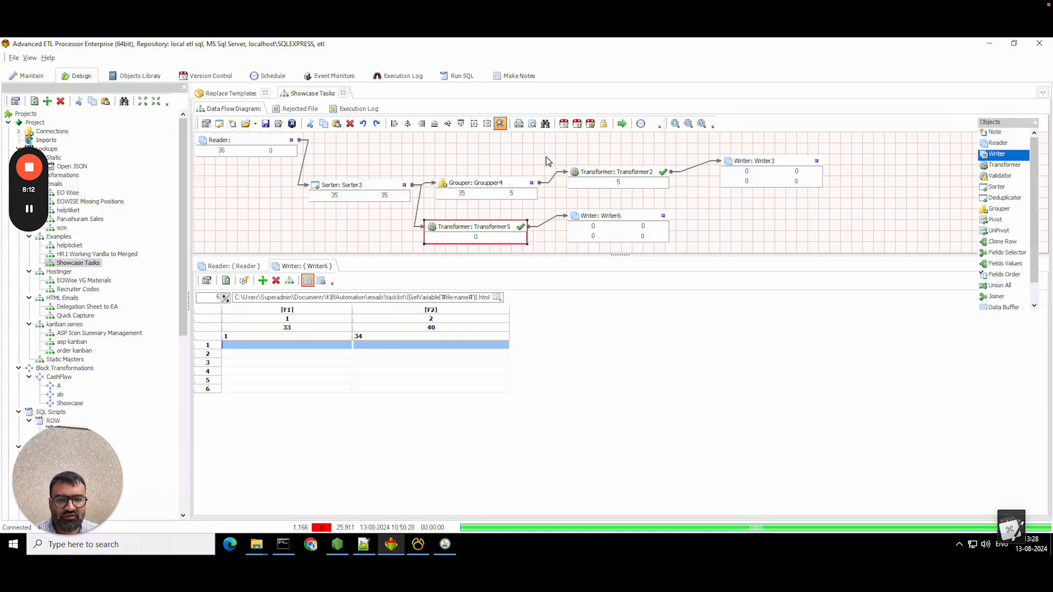
- Paste the table header HTML from Notepad++ into Writer6's header, removing the Name column line
click(633, 226)
right_click(629, 219)
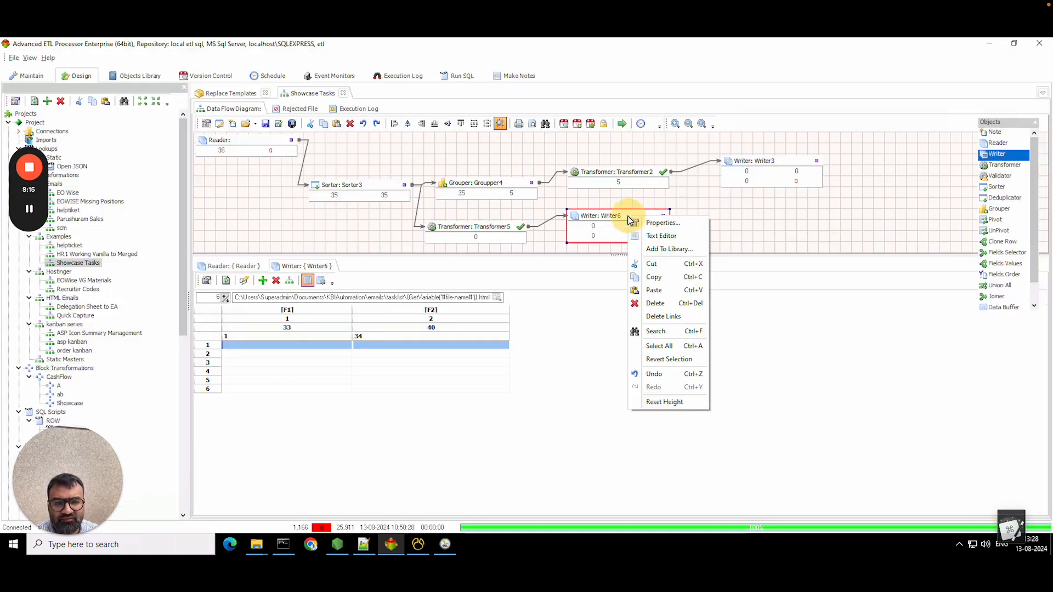
click(663, 236)
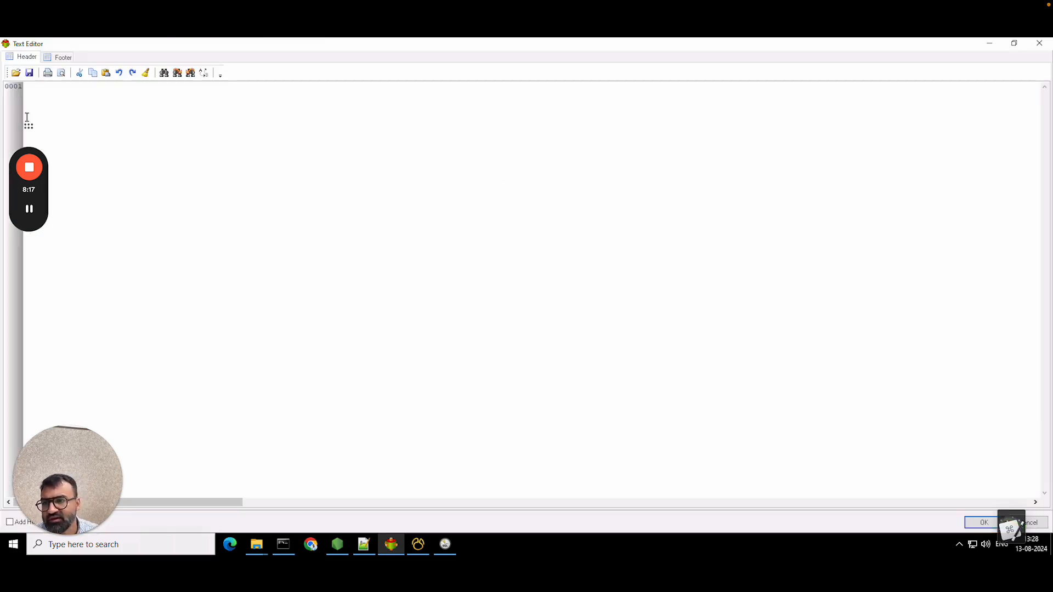
click(363, 544)
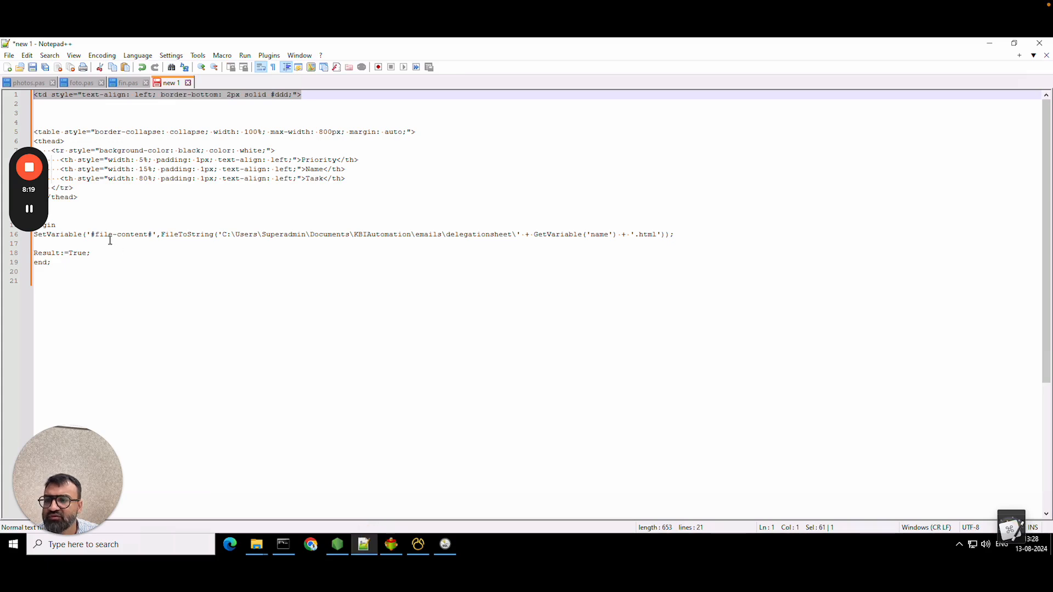
drag(106, 193, 26, 134)
key(ctrl+c)
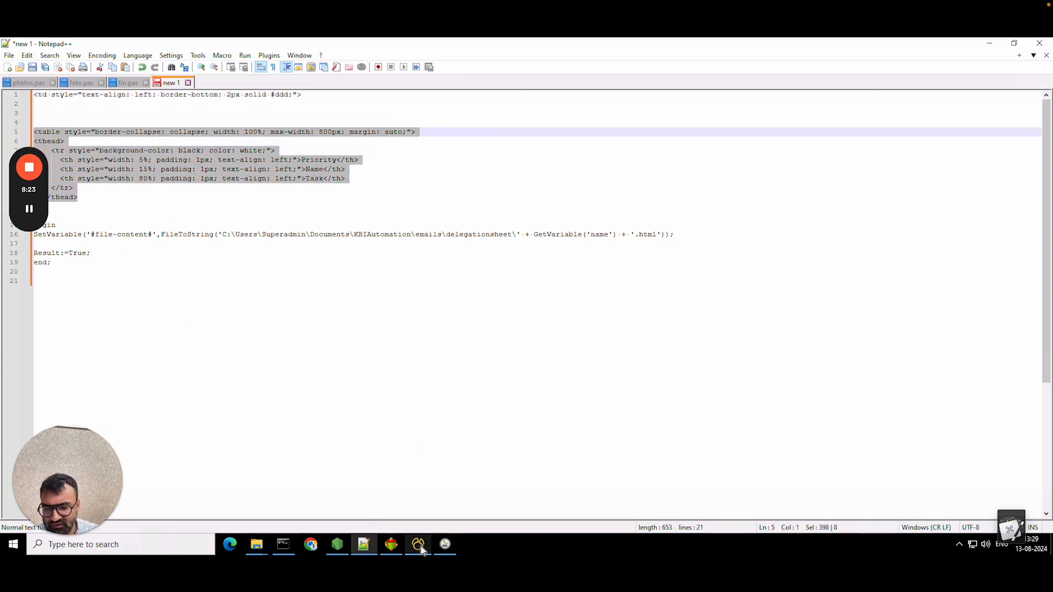
click(391, 545)
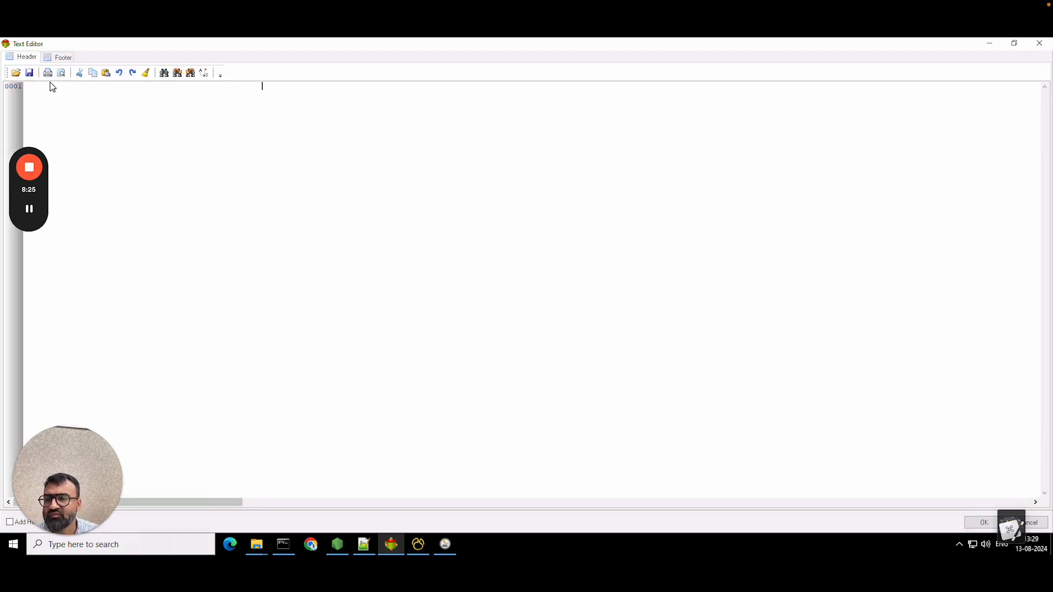
key(ctrl+v)
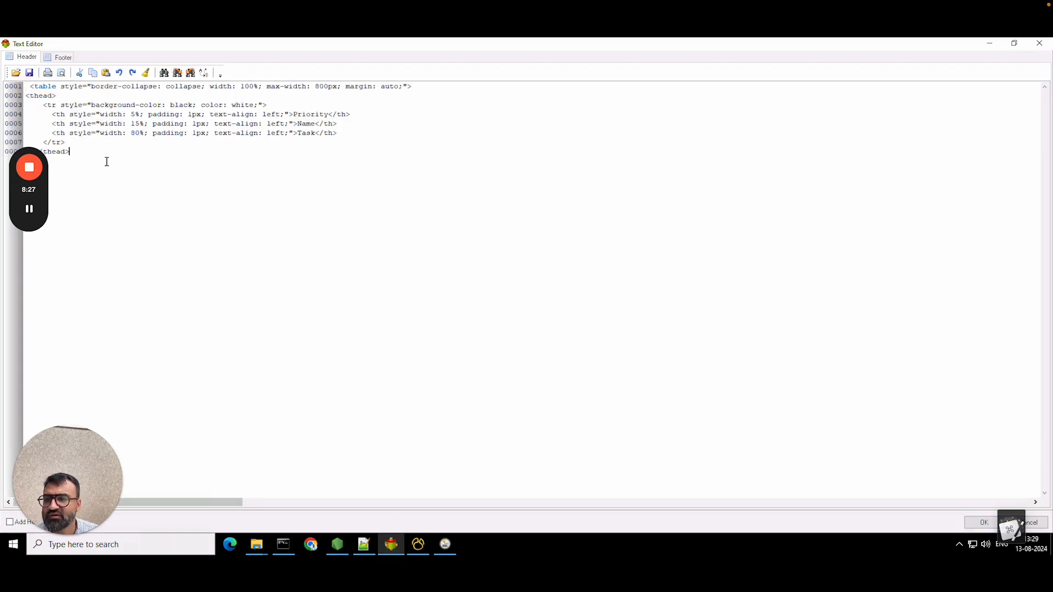
drag(29, 189, 849, 291)
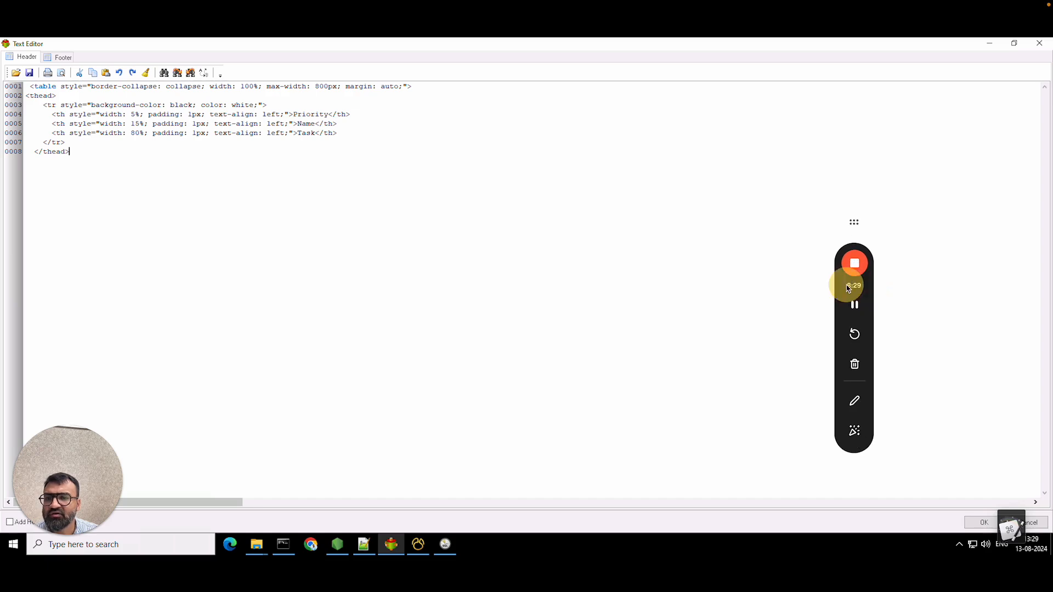
drag(337, 123, 22, 123)
key(BackSpace)
key(BackSpace)
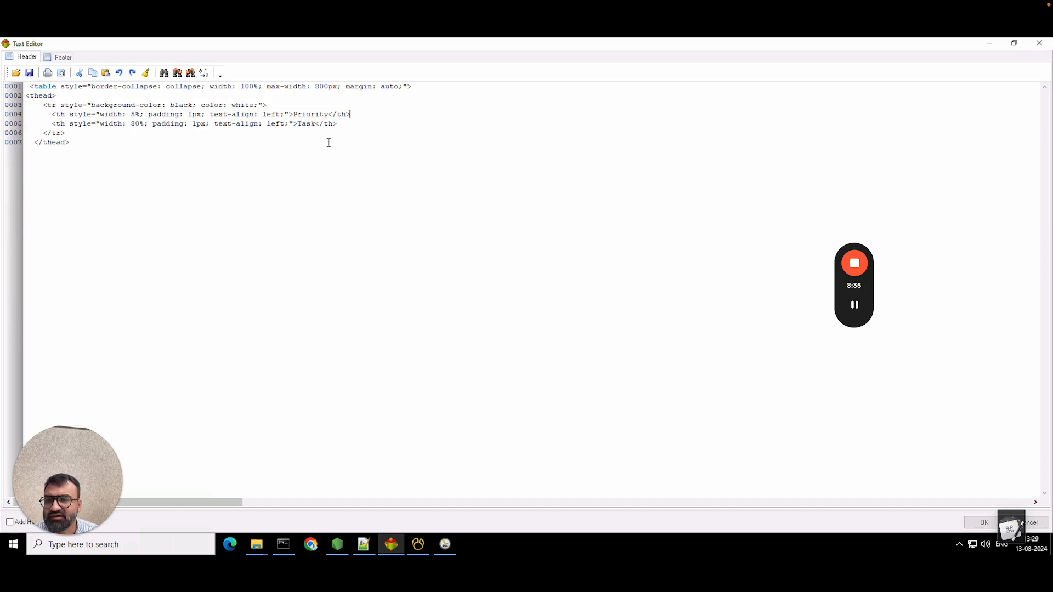
drag(57, 468, 767, 414)
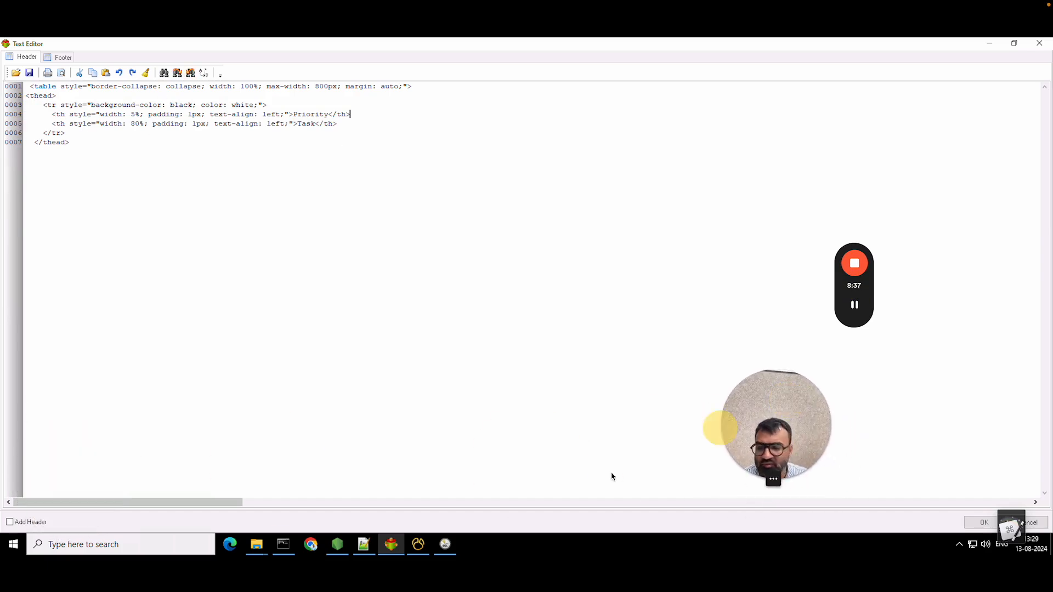
- Enable the header, set the footer to </table>, save, and re-run the flow
click(10, 522)
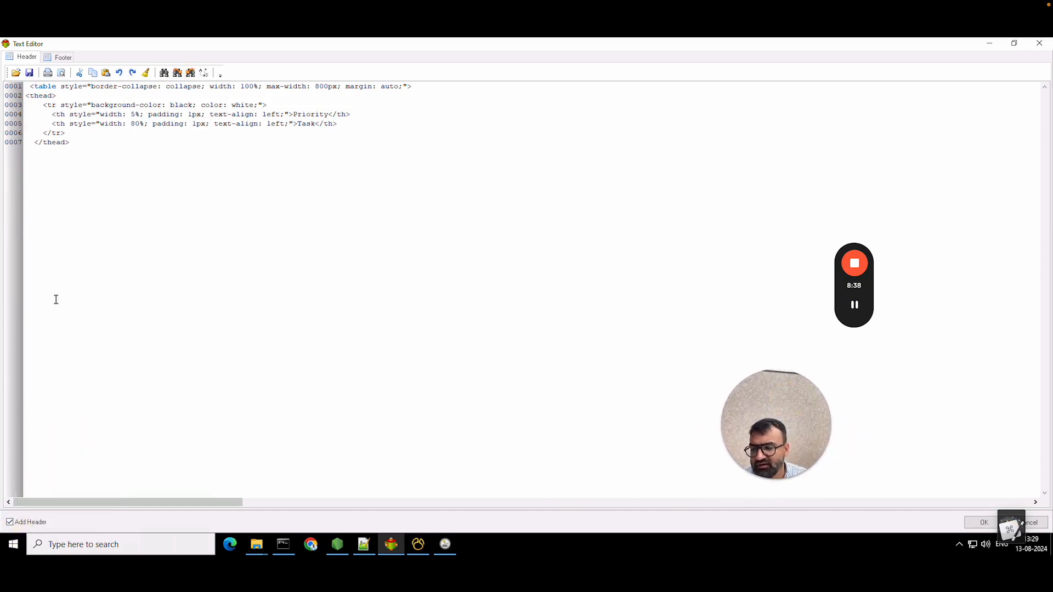
click(59, 57)
click(33, 85)
text(&/table>)
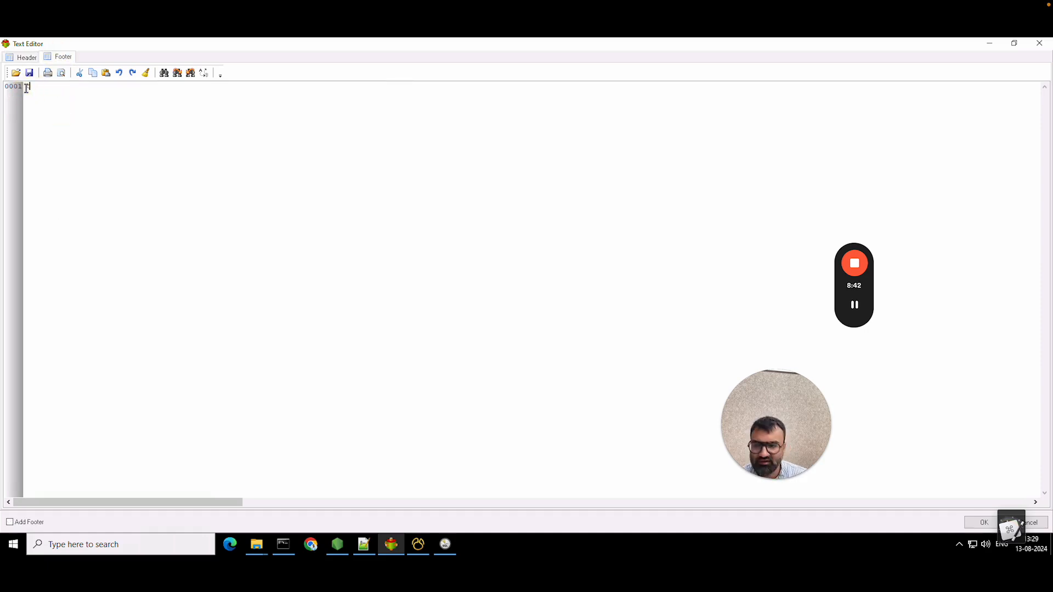
click(25, 58)
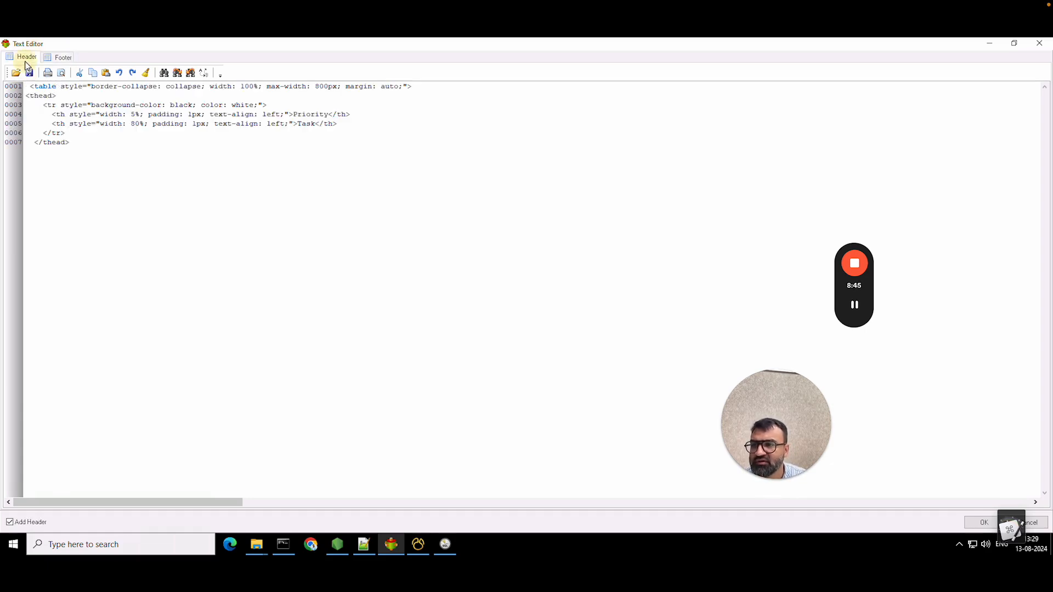
click(967, 524)
click(621, 124)
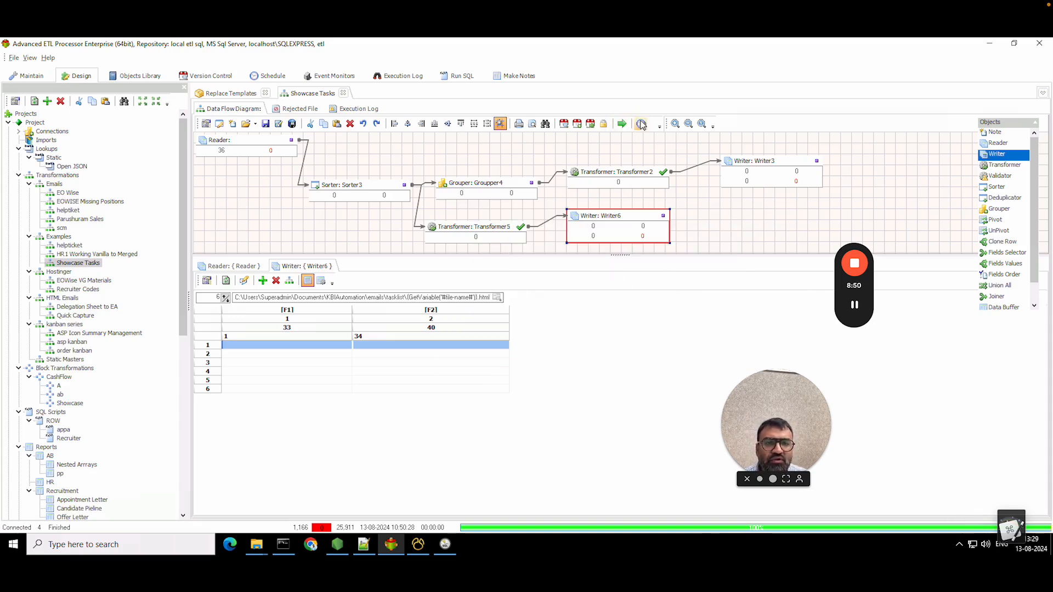
- Delete the [F2] field from Writer6 so it outputs only [F1], then rerun the transformation
double_click(480, 227)
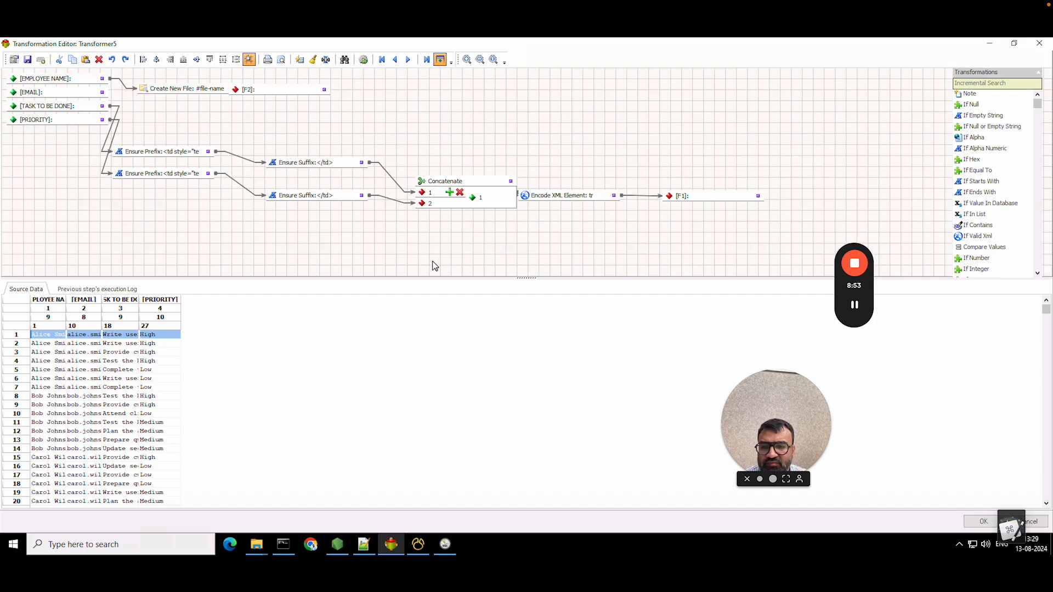
click(983, 522)
click(324, 281)
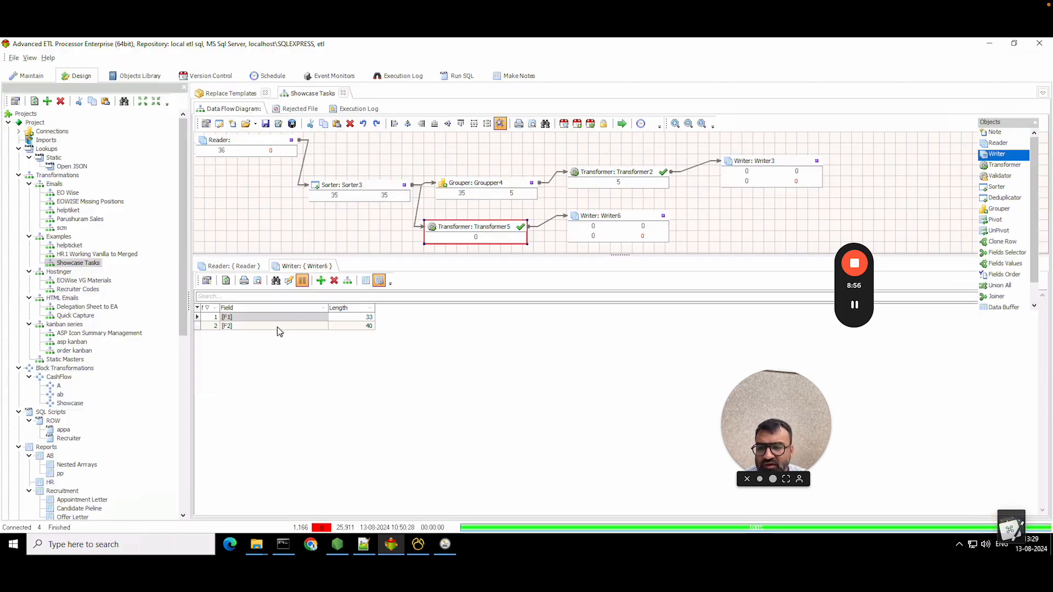
click(279, 326)
click(334, 281)
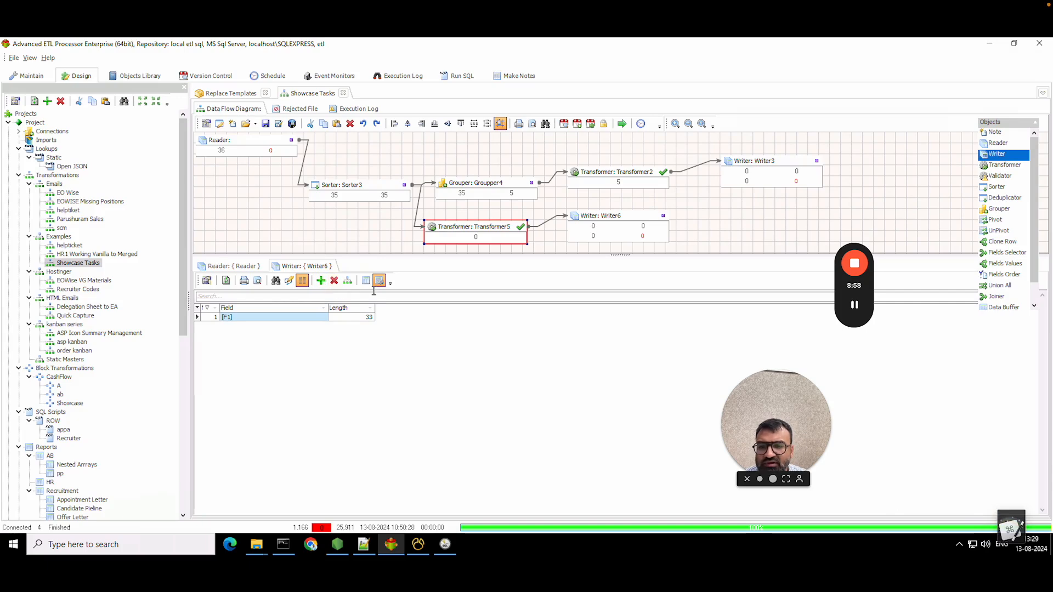
click(622, 125)
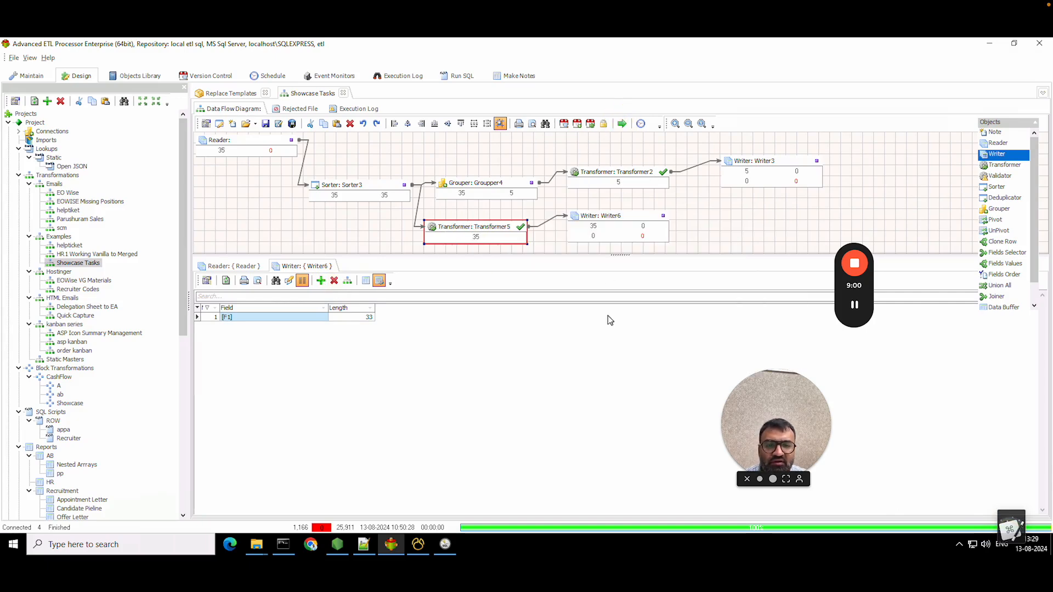
mouse_move(257, 544)
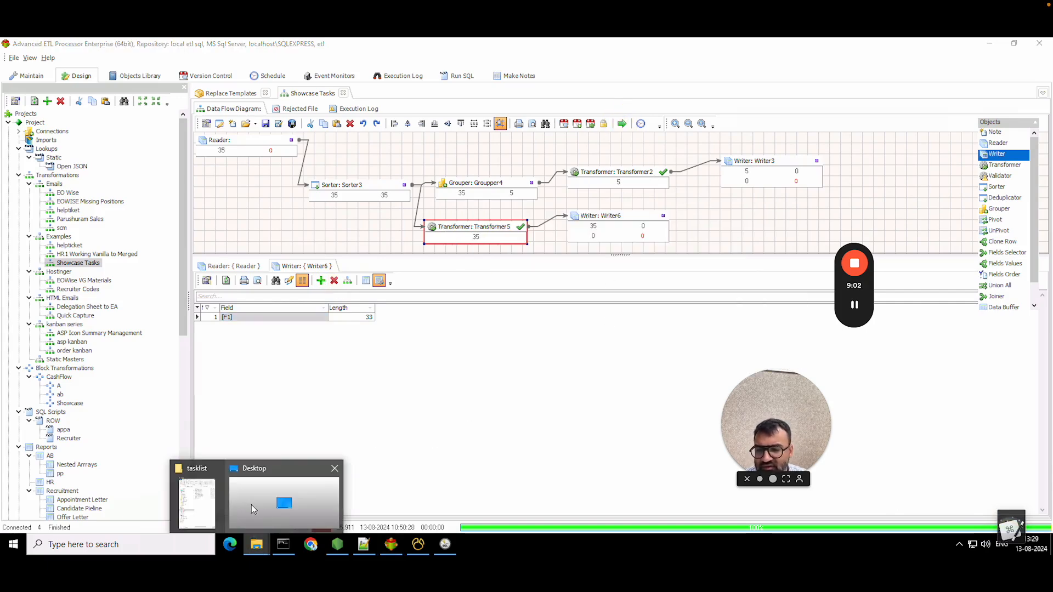
click(201, 496)
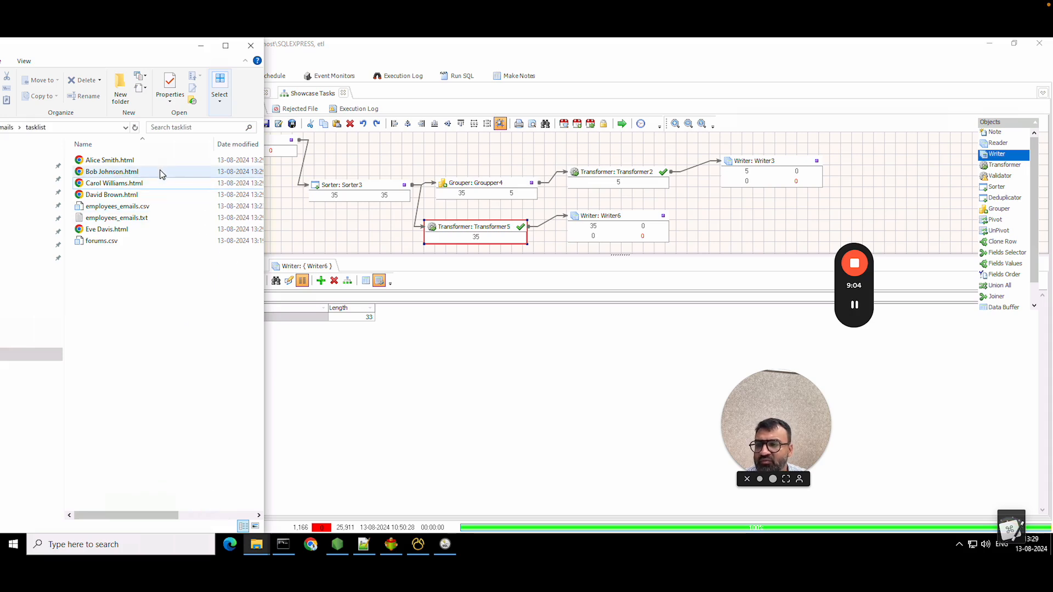
double_click(161, 172)
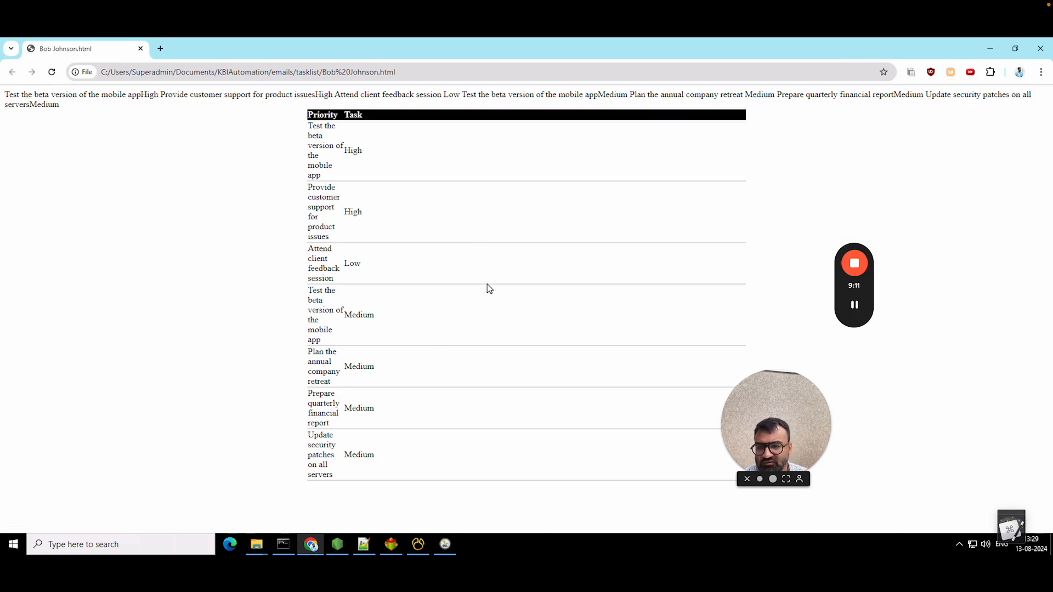
click(1039, 55)
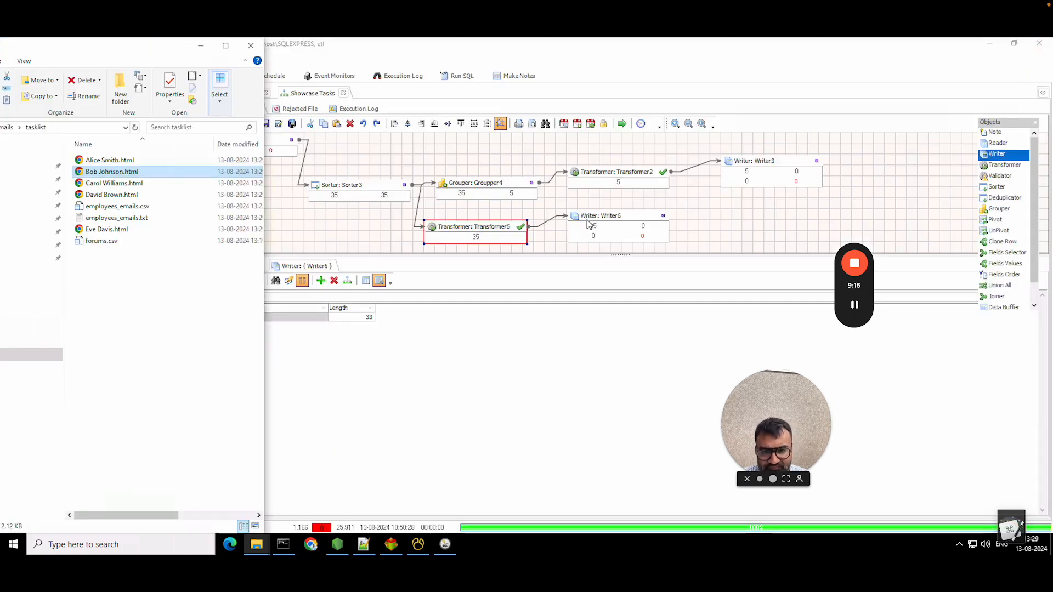
double_click(475, 228)
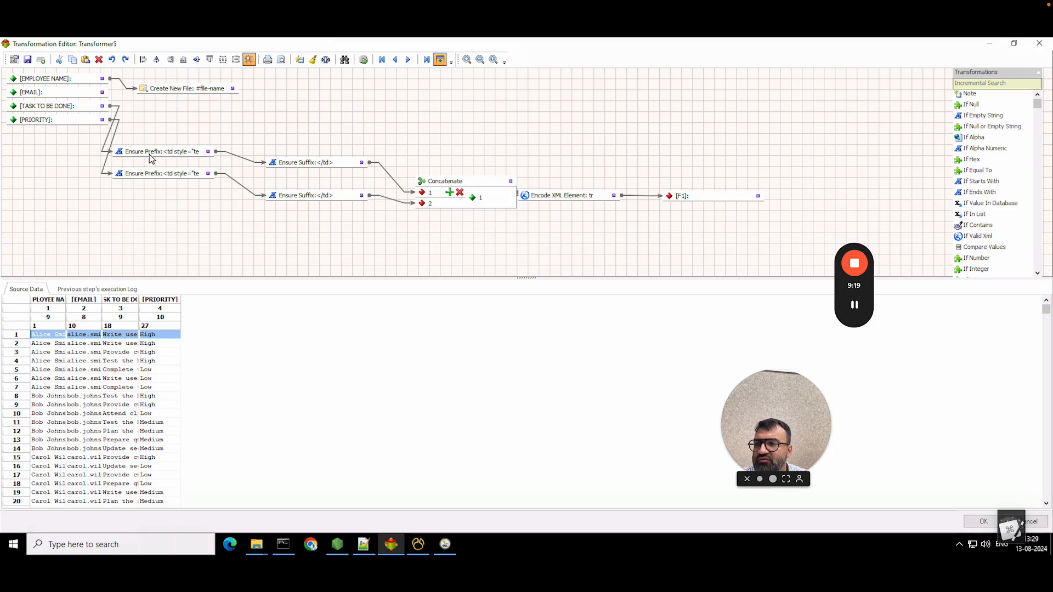
- Relink the Ensure Suffix outputs so Concatenate inputs 1 and 2 swap, putting priority before task
drag(152, 159, 186, 132)
drag(173, 173, 194, 163)
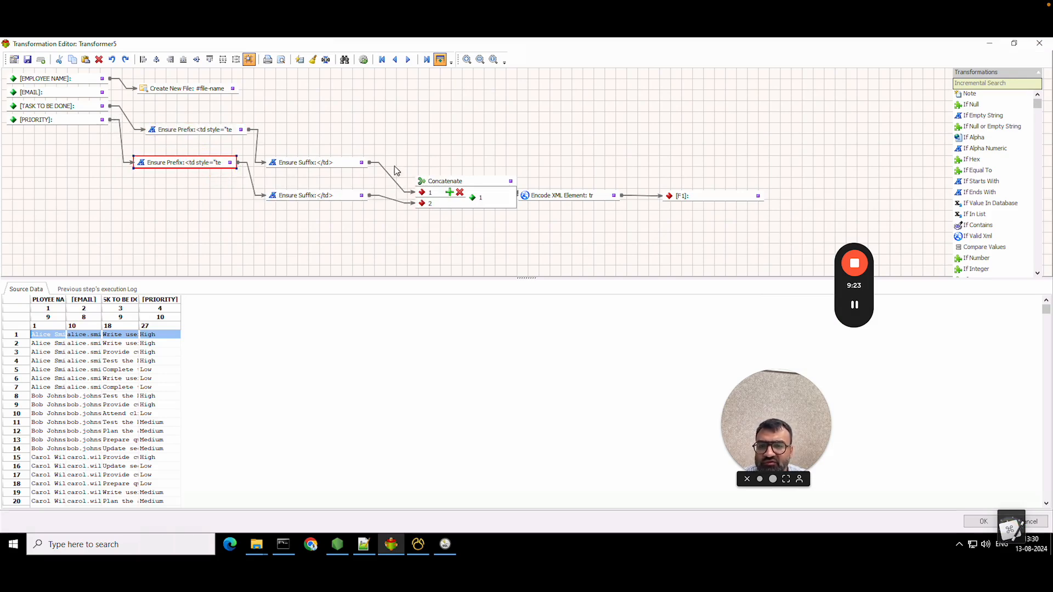
drag(416, 206, 449, 151)
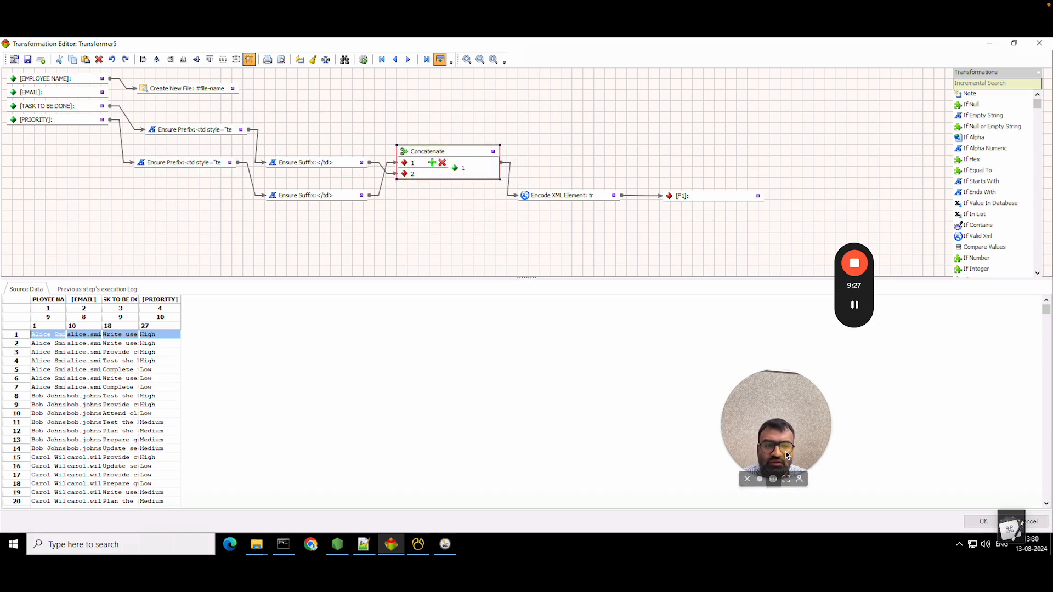
click(968, 523)
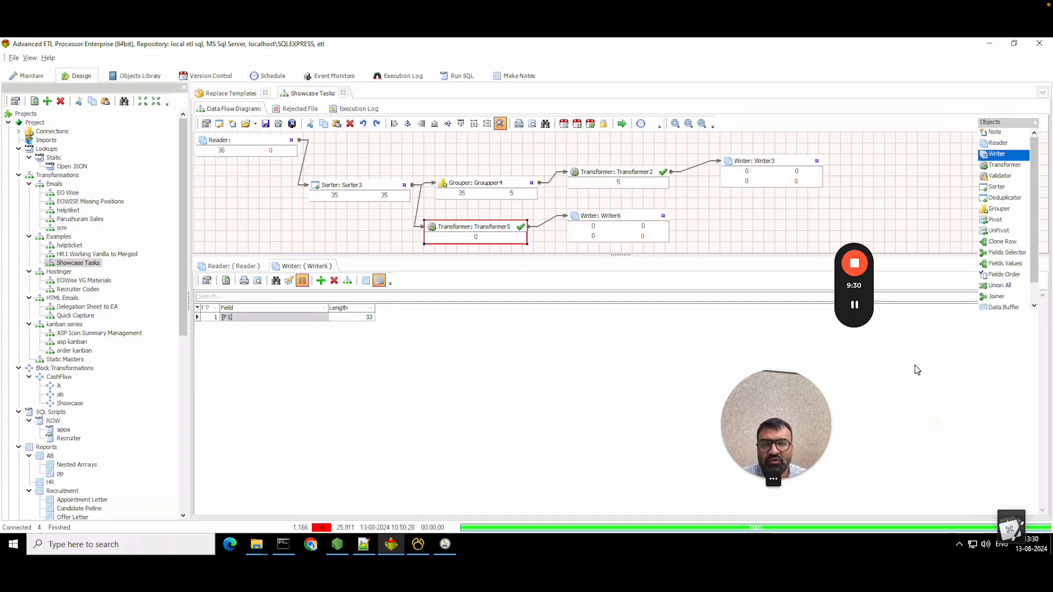
click(623, 124)
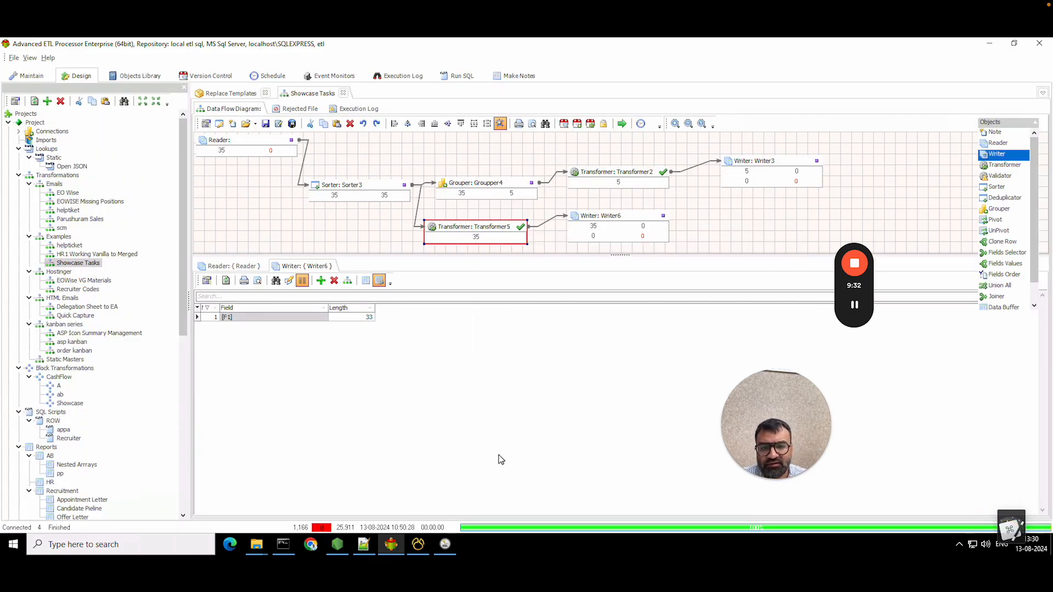
mouse_move(256, 544)
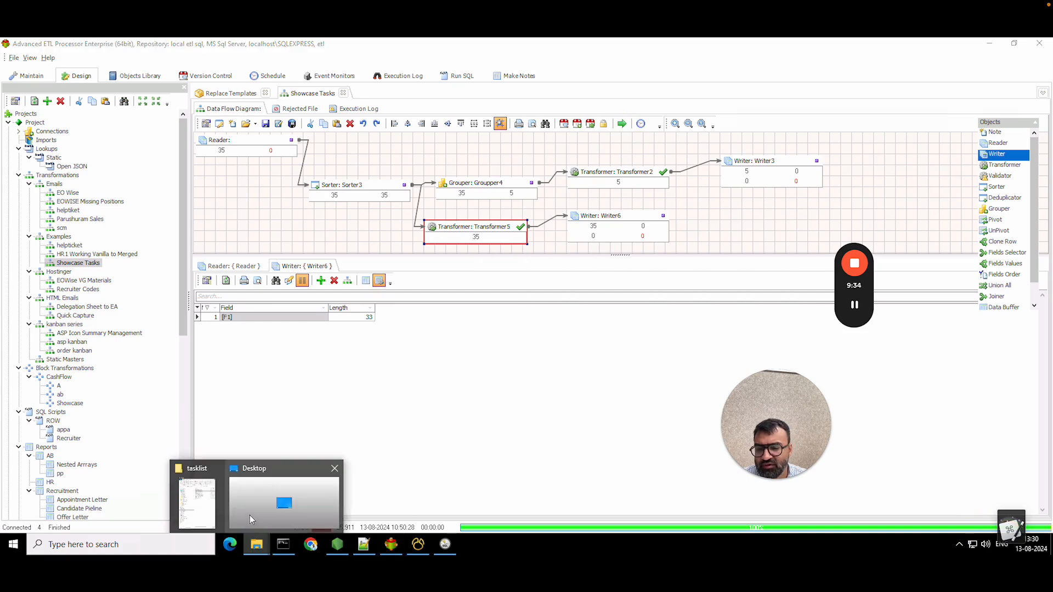
click(197, 497)
double_click(166, 195)
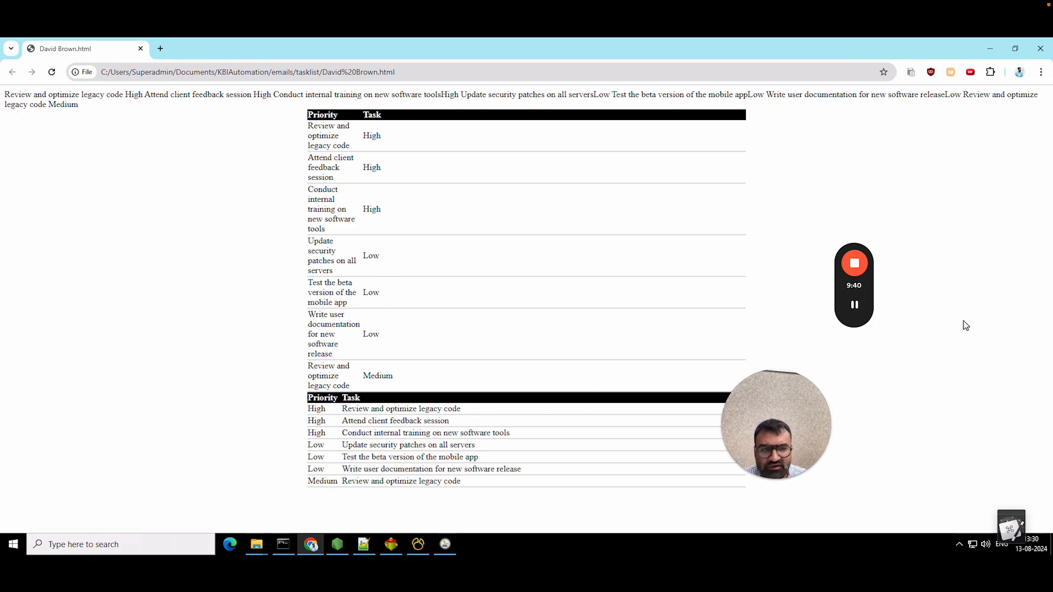
click(1041, 48)
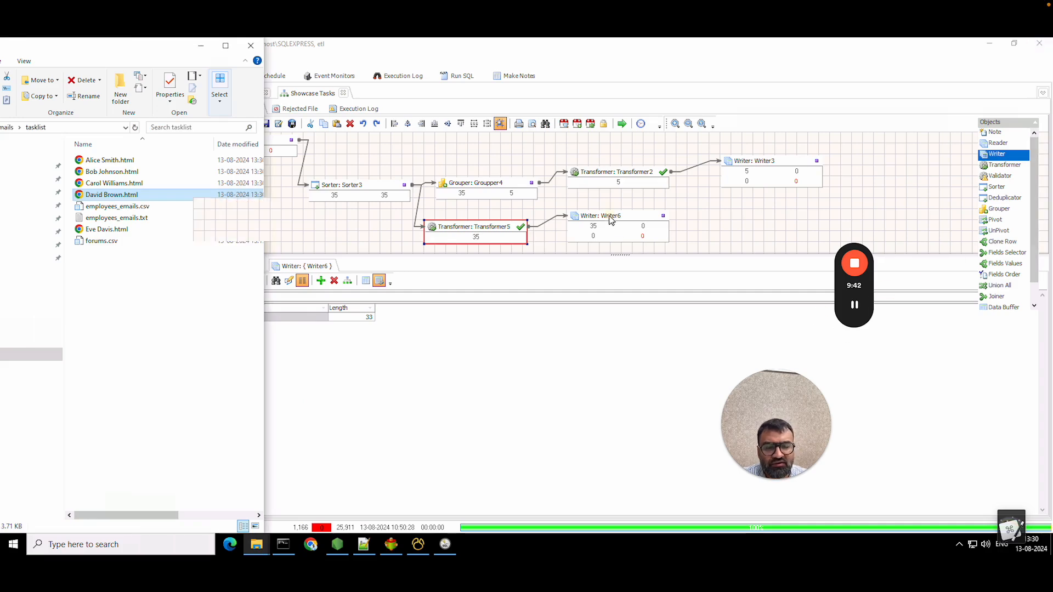
- Inspect Writer6's properties, including the email sending settings, and close without saving
click(611, 219)
double_click(610, 220)
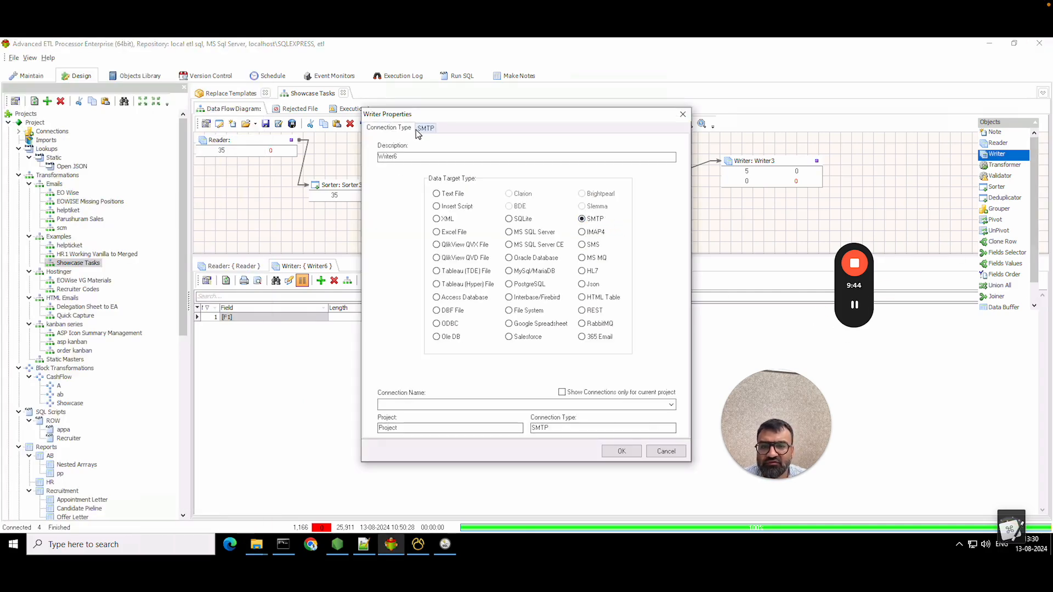
click(416, 129)
click(388, 128)
click(666, 451)
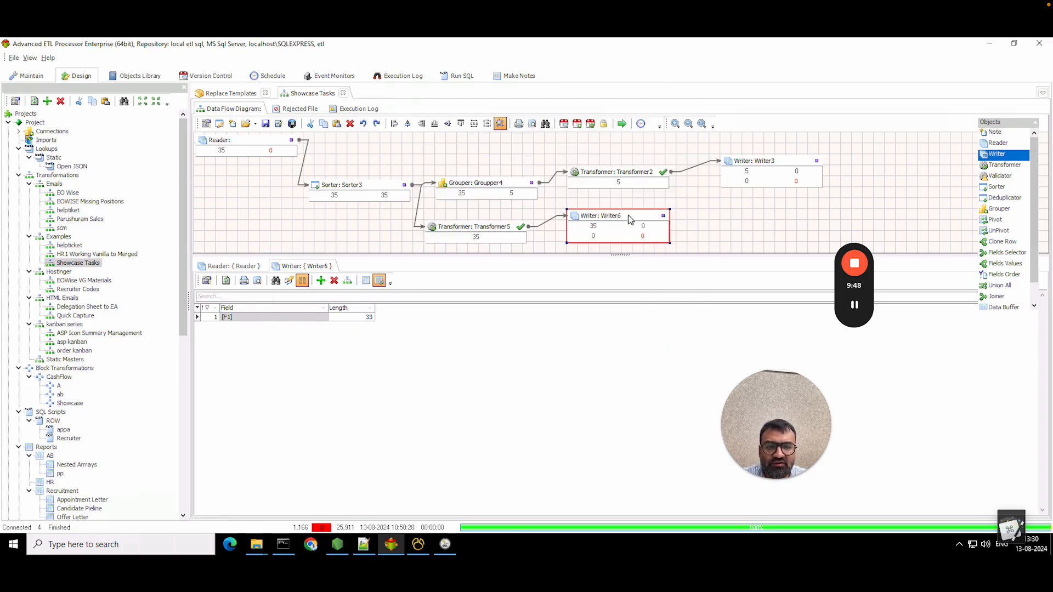
- Set Writer6's If File Exists option to Overwrite It, rerun, and return to the tasklist folder
double_click(630, 220)
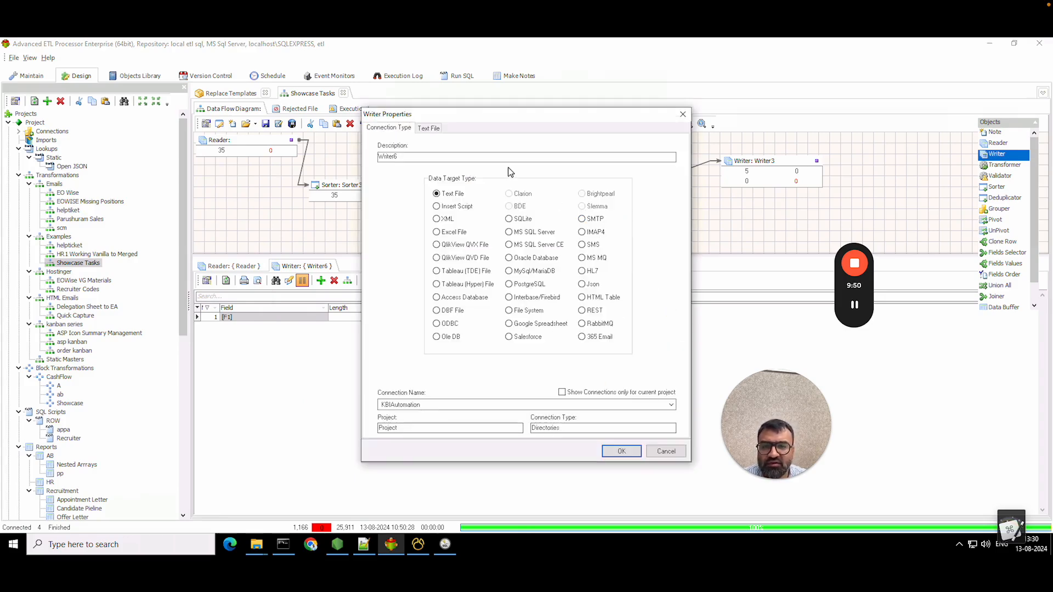
click(428, 129)
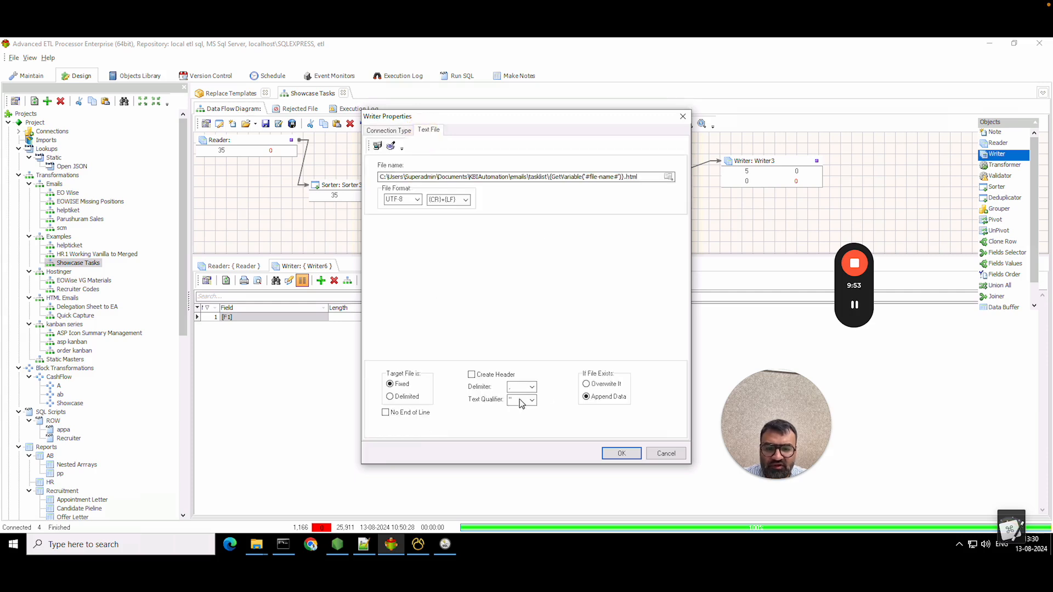
click(603, 384)
click(618, 452)
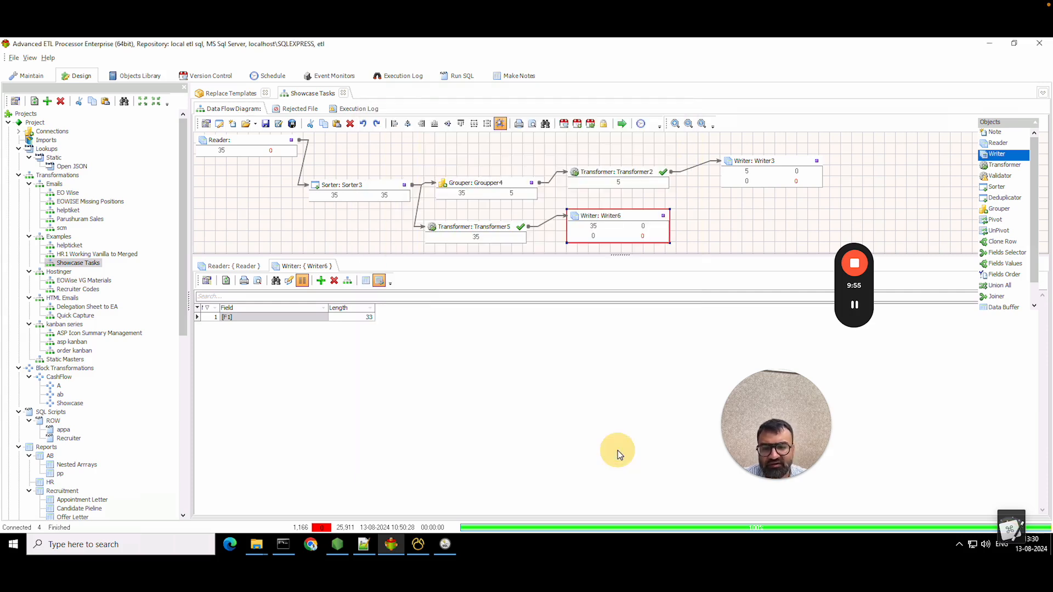
click(622, 124)
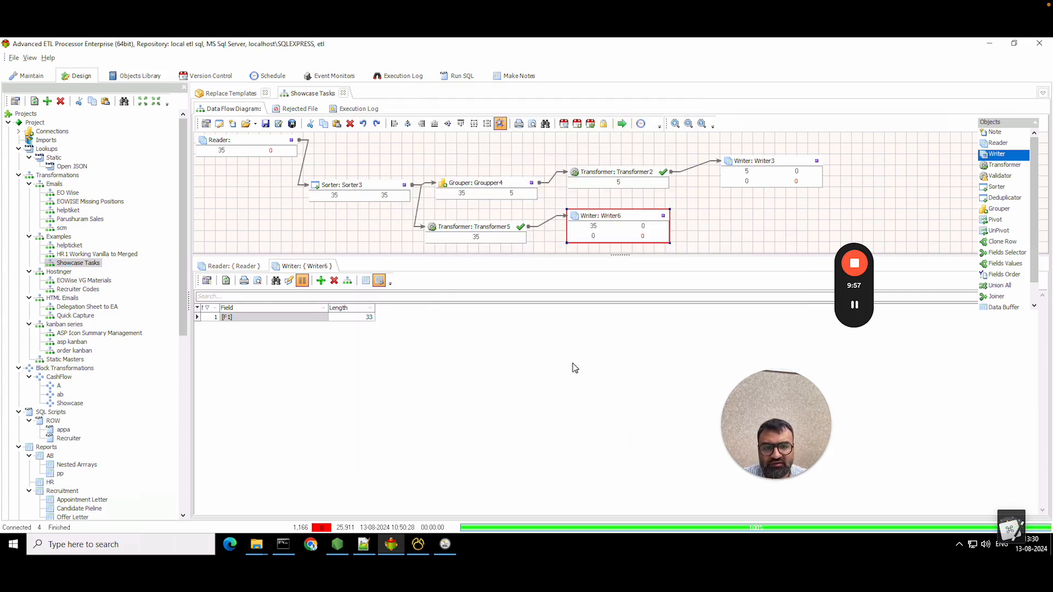
click(254, 546)
click(201, 491)
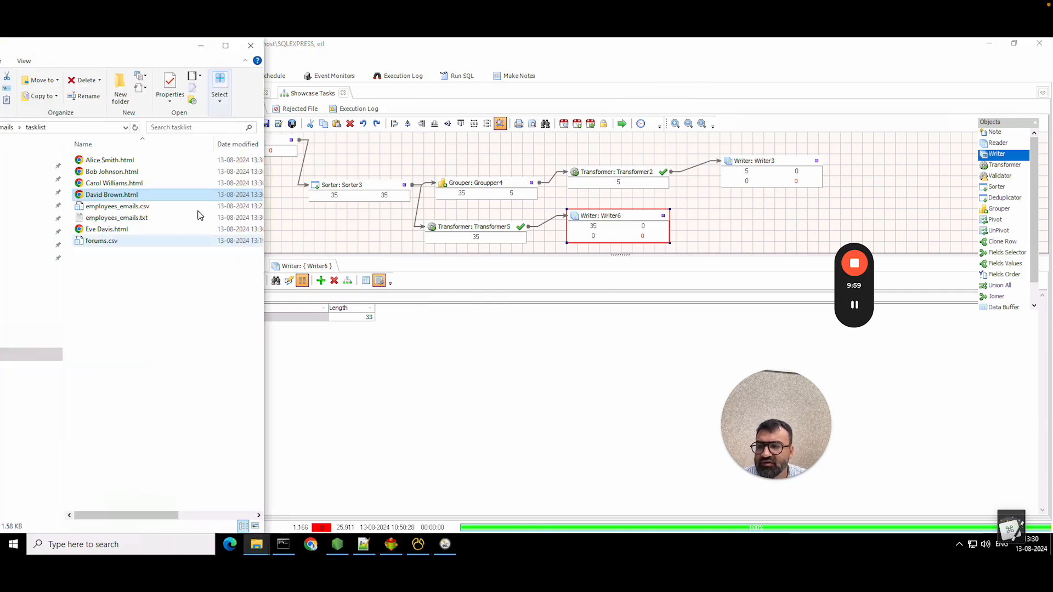
double_click(165, 194)
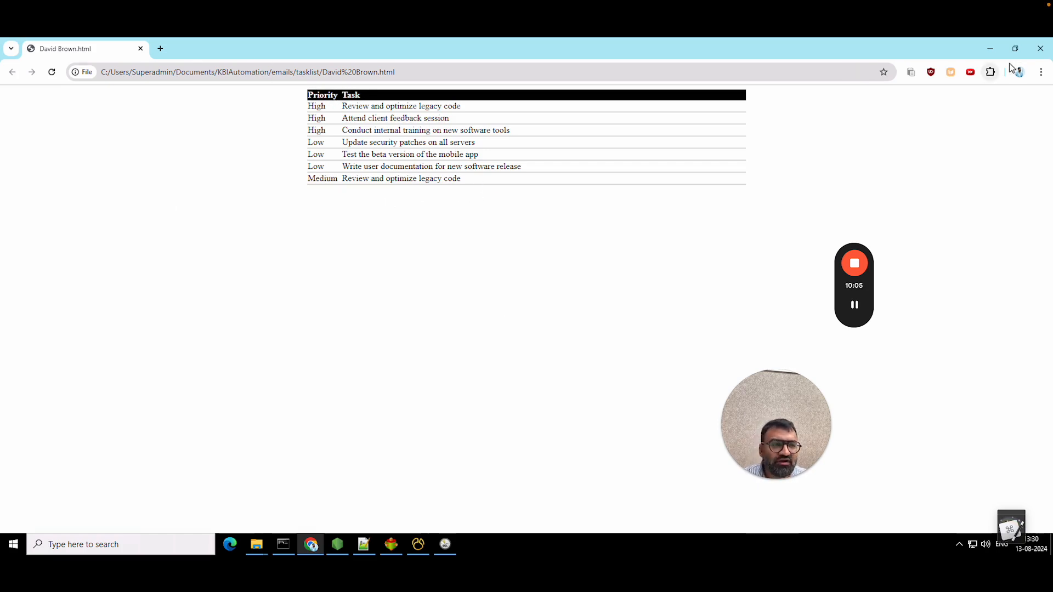
click(1042, 48)
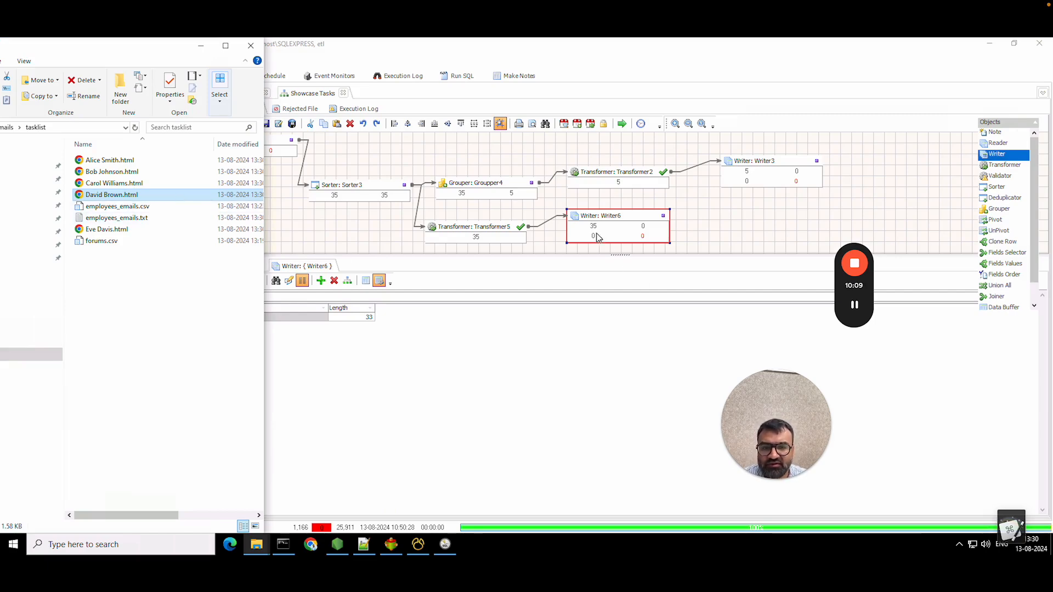
click(599, 207)
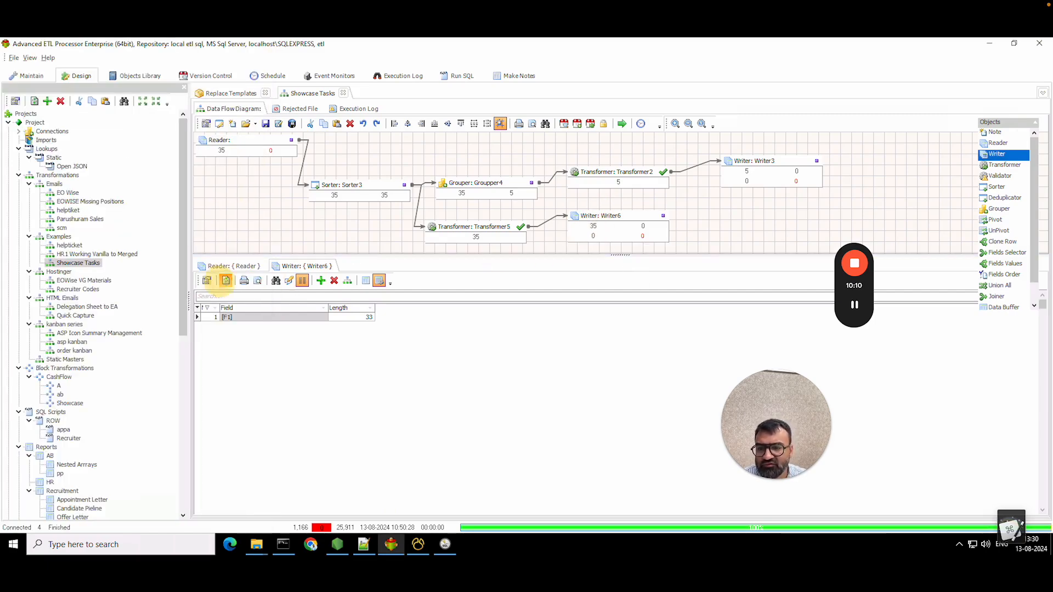
click(229, 266)
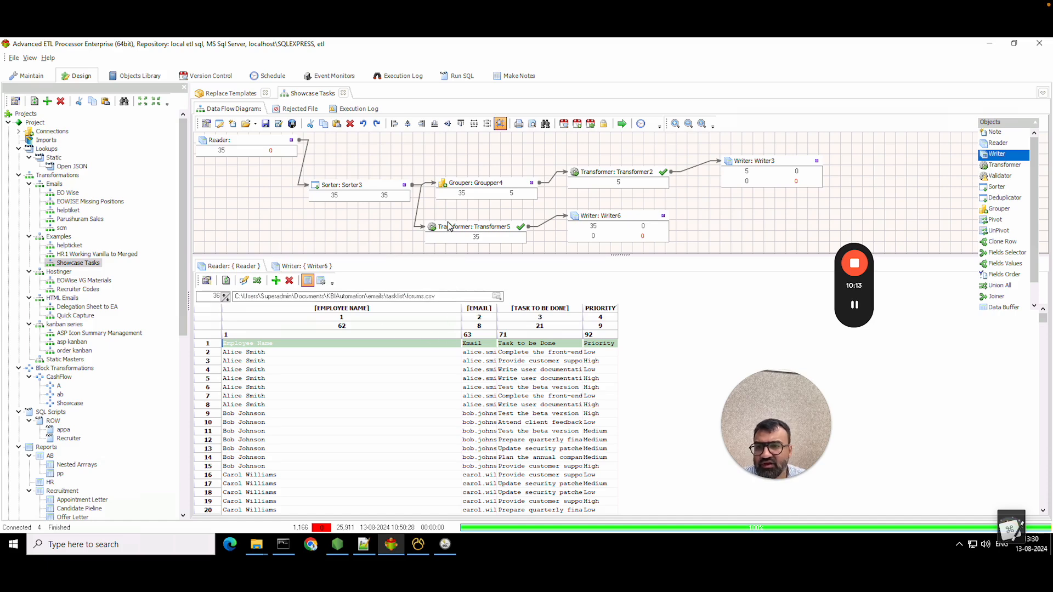
- In the Replace Templates workflow, delete the File Operation step and place a Loop step instead
click(237, 96)
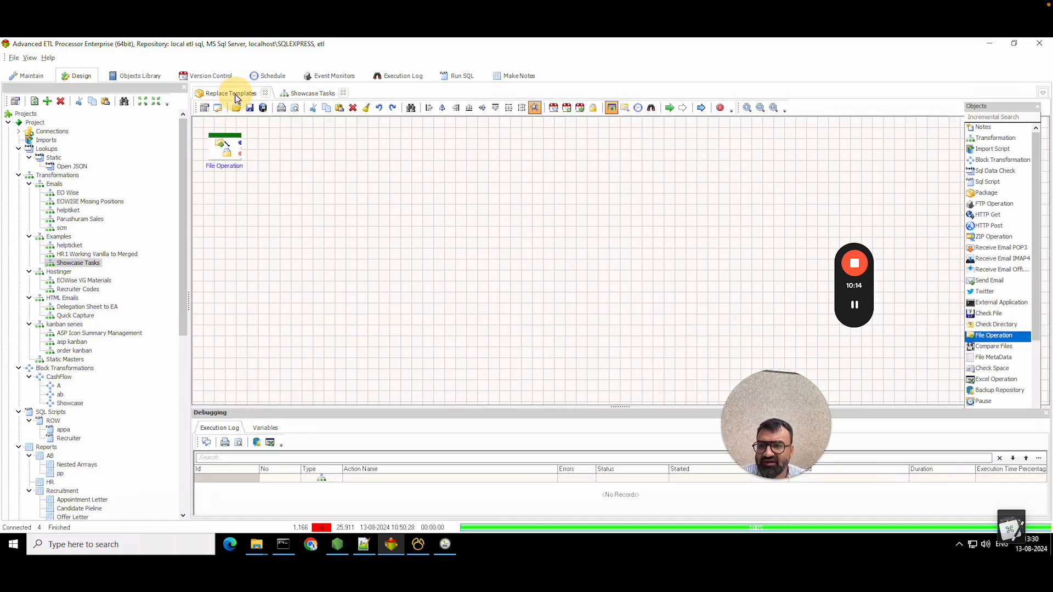
drag(222, 162, 251, 169)
right_click(251, 168)
click(287, 346)
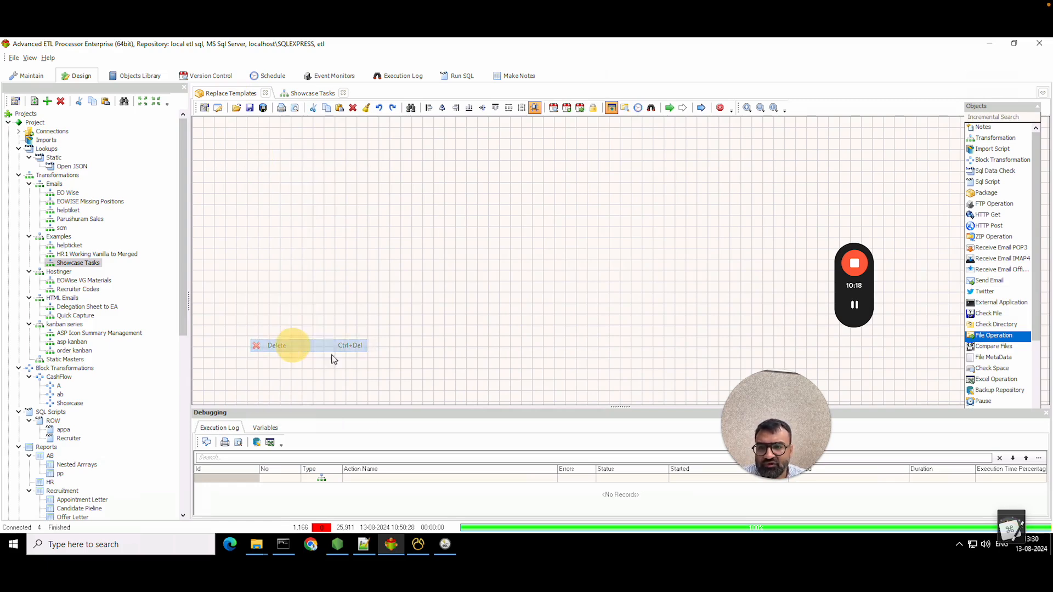
click(1009, 116)
text(loop)
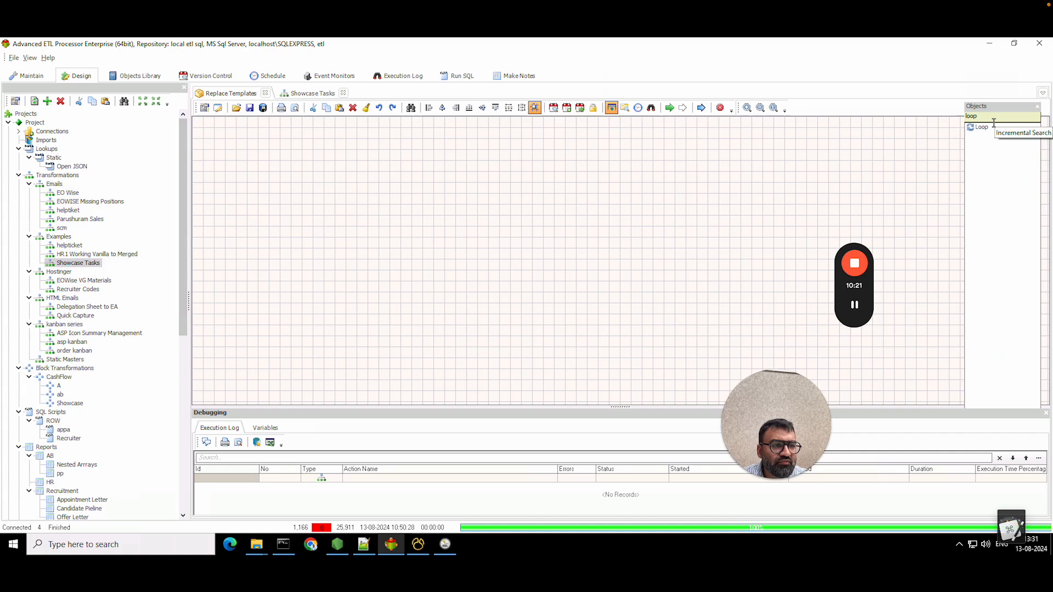
drag(982, 128, 325, 191)
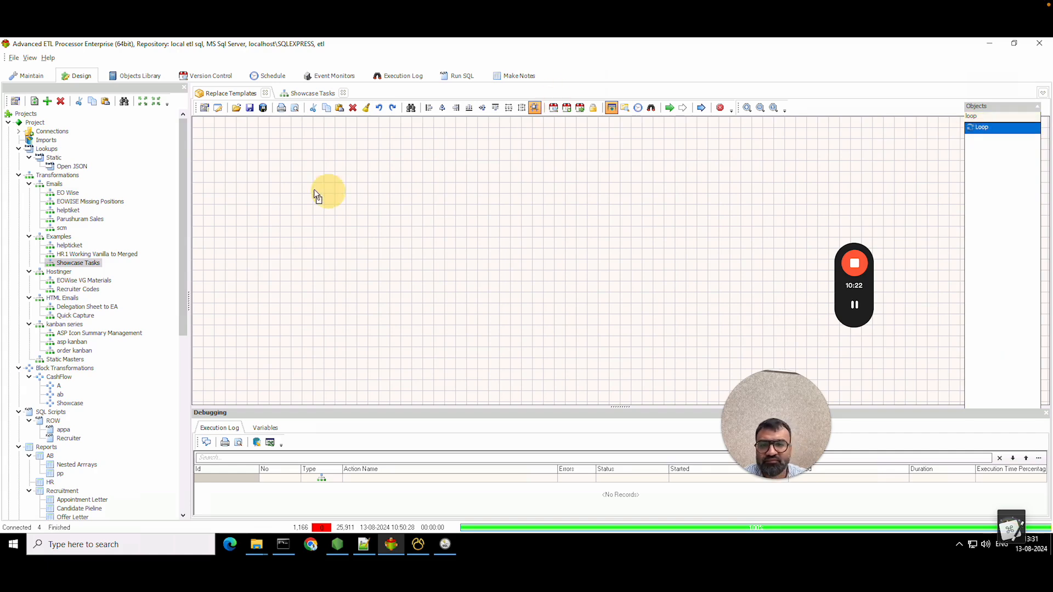
drag(259, 178, 259, 178)
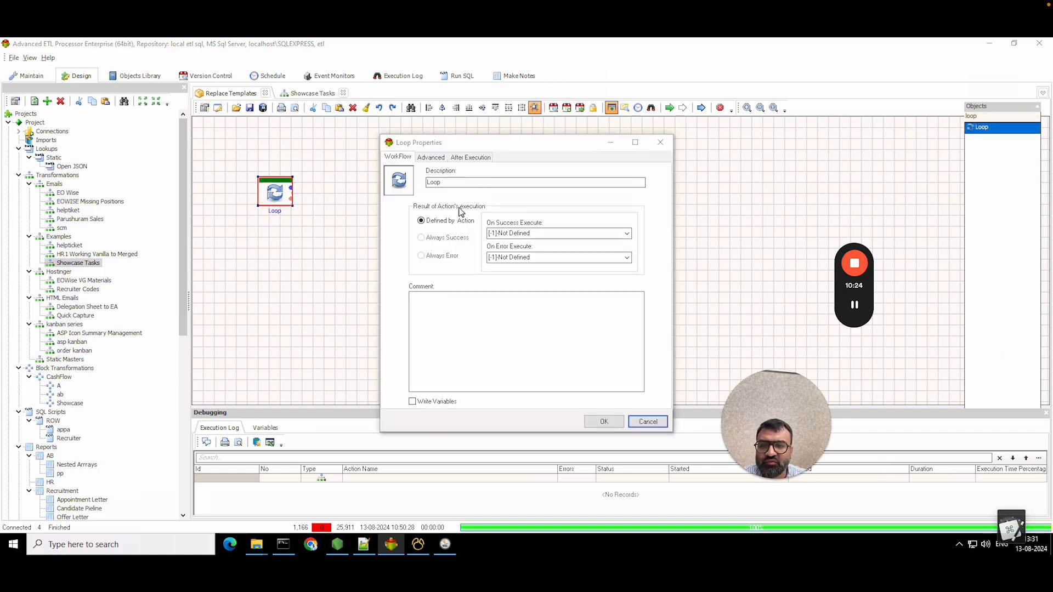
- Set the Loop to load values from employees_emails.csv with Multiple Variables enabled
click(431, 157)
click(476, 276)
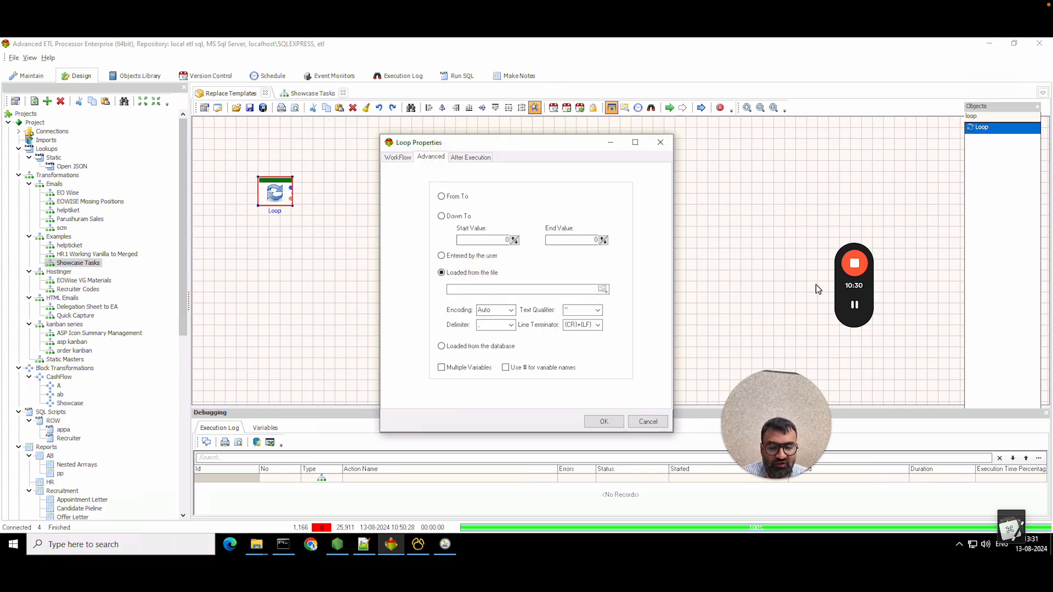
click(855, 305)
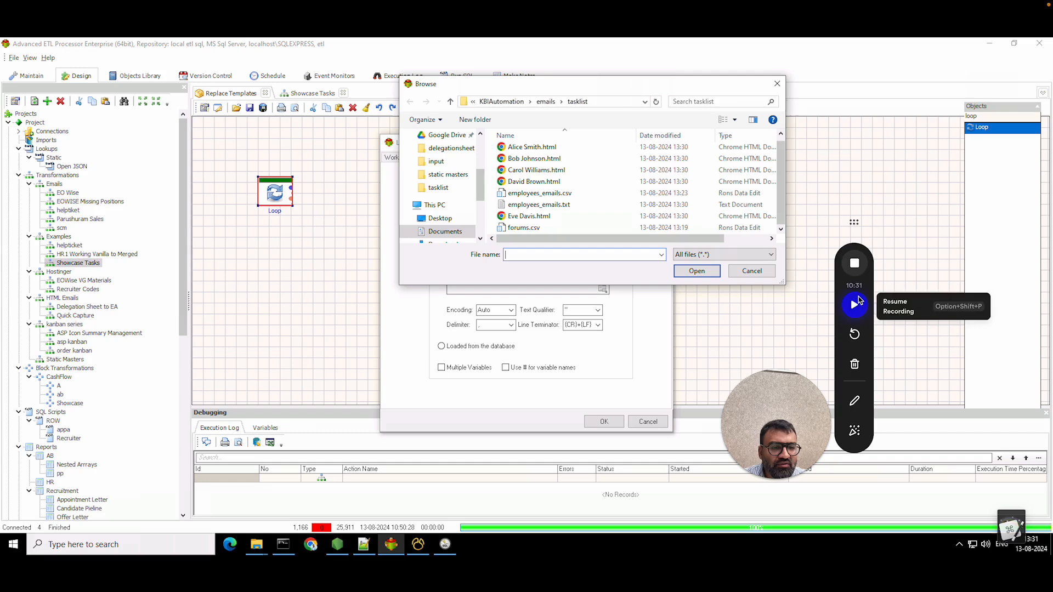
click(857, 304)
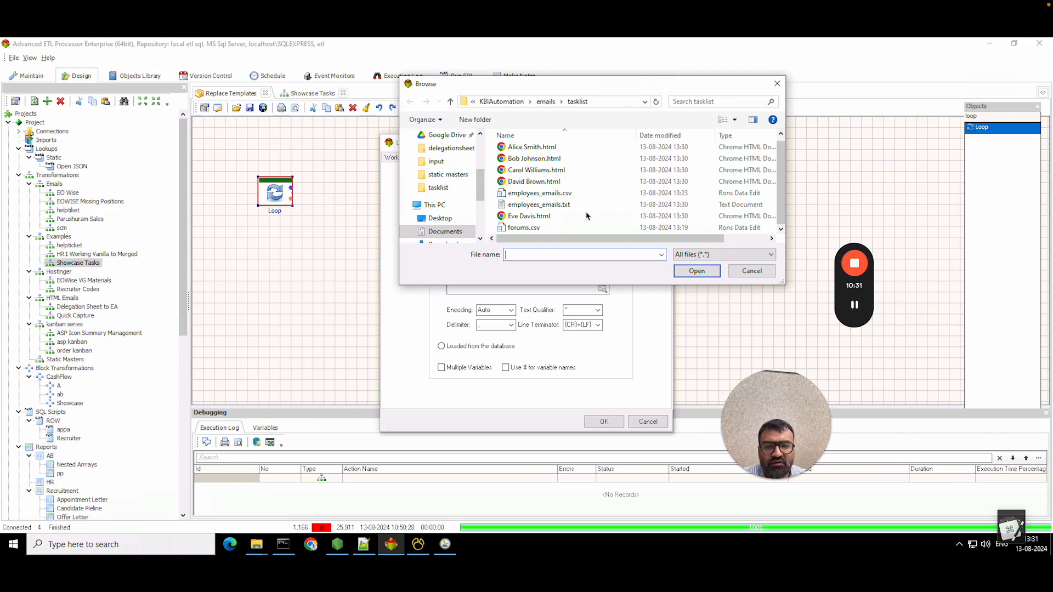
click(560, 195)
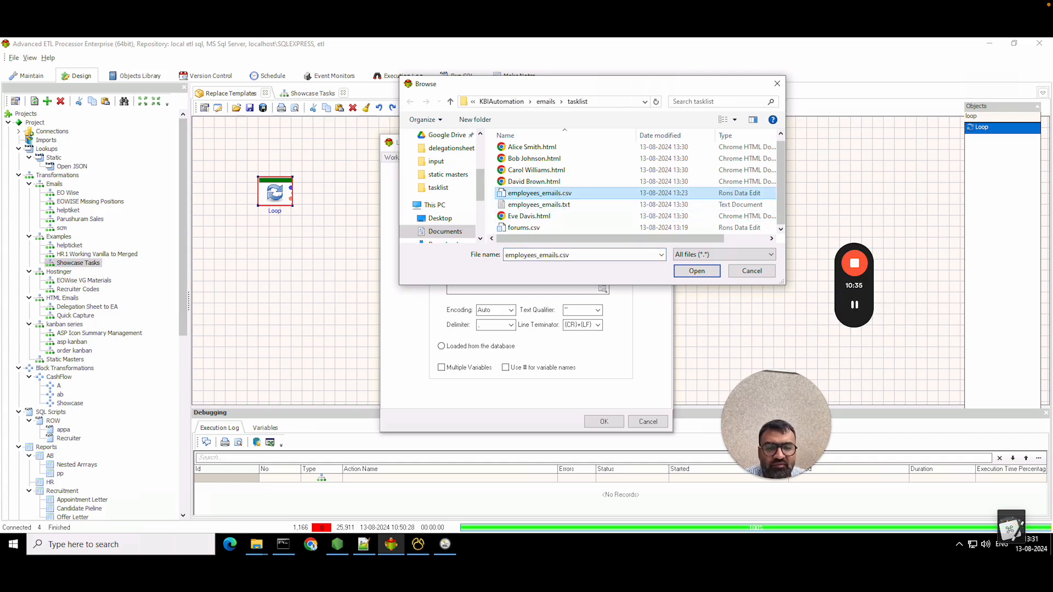
double_click(571, 195)
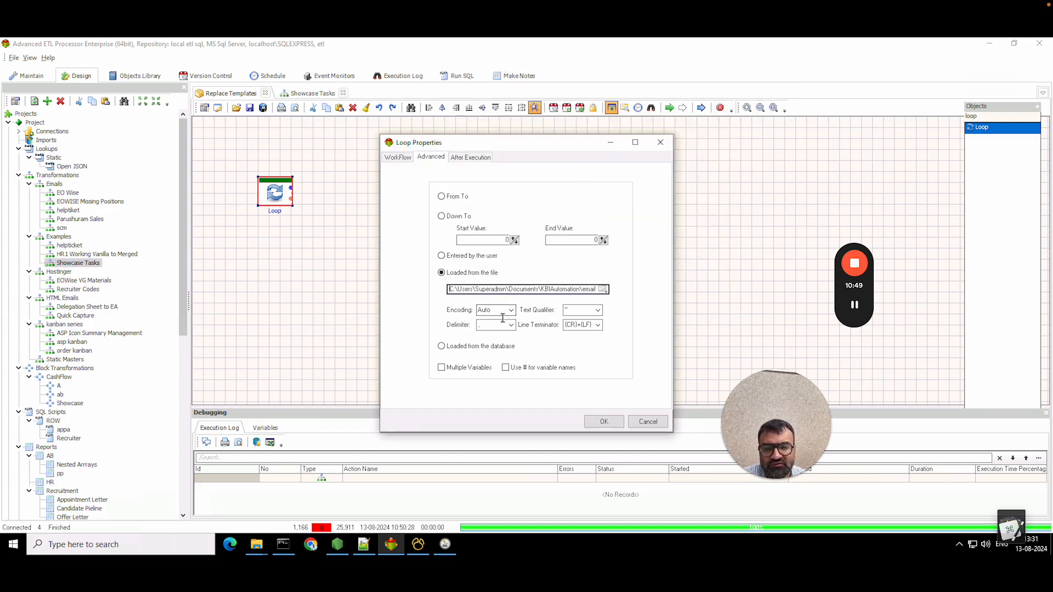
click(468, 368)
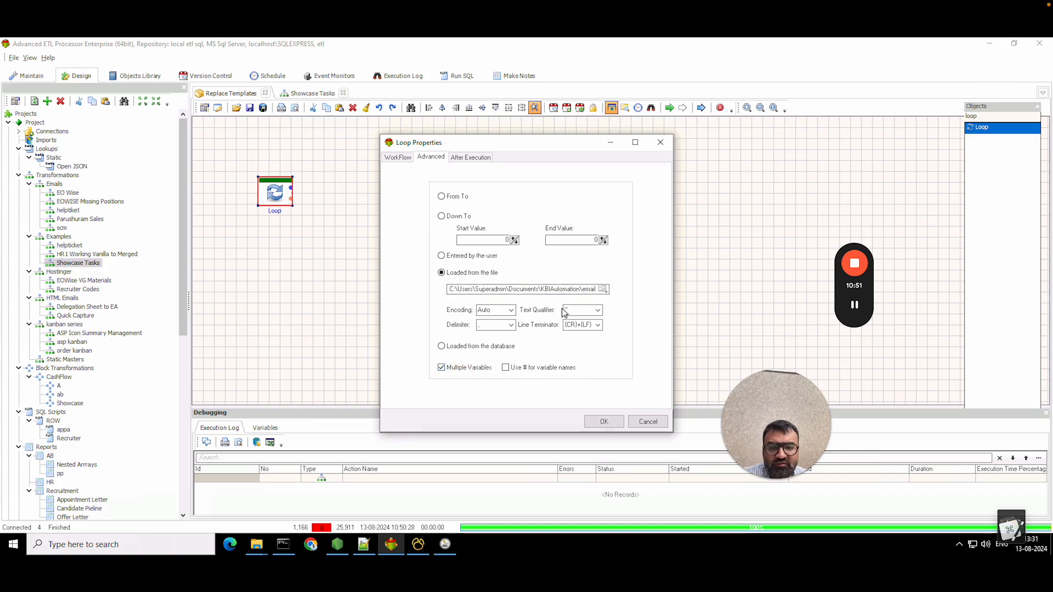
click(603, 422)
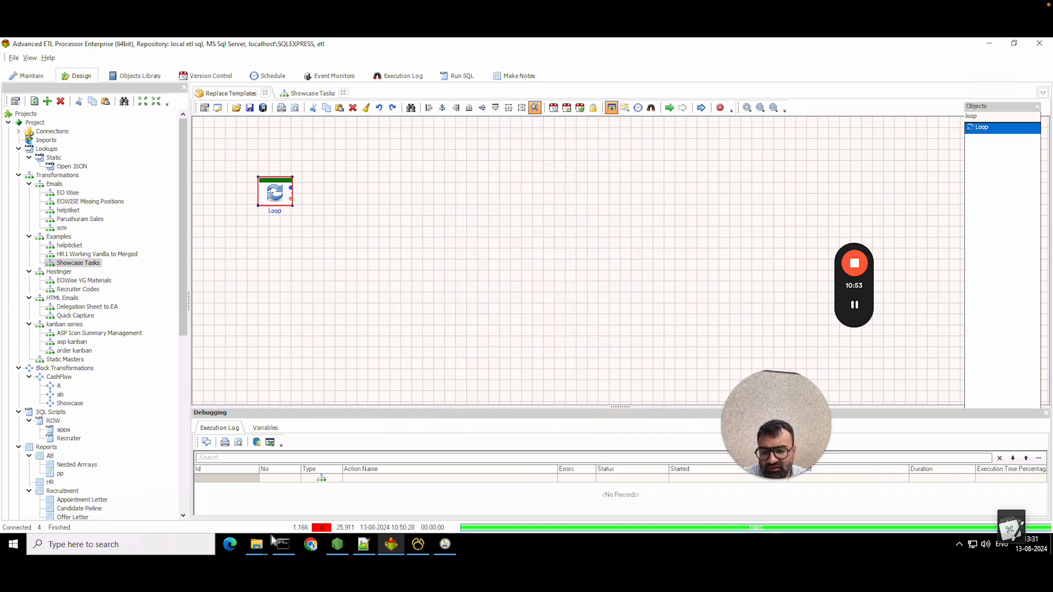
- Compare the contents of employees_emails.csv and employees_emails.txt in a text editor
mouse_move(256, 543)
click(212, 471)
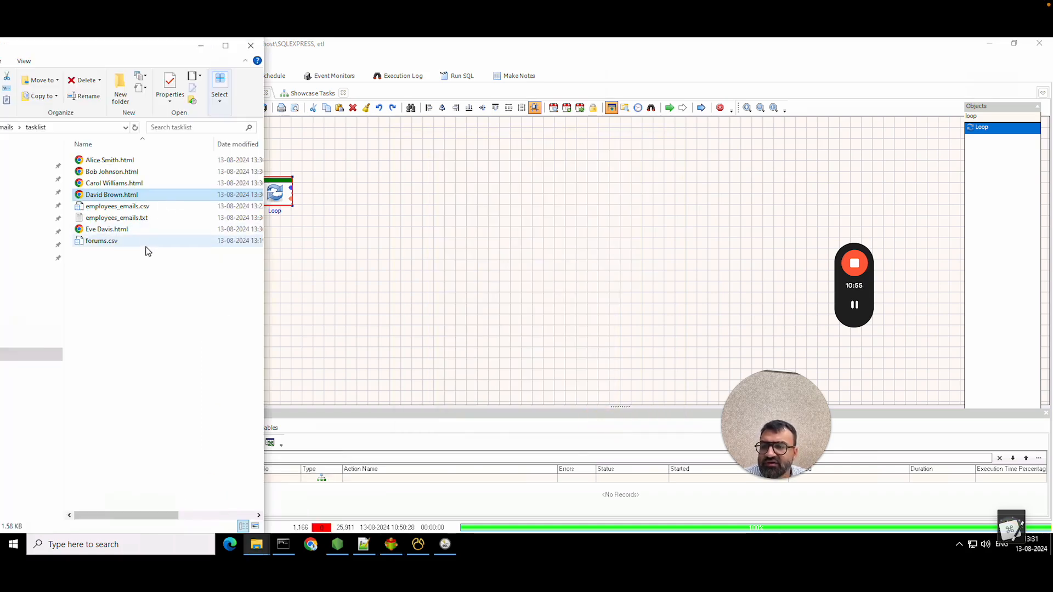
click(141, 207)
right_click(147, 207)
click(212, 229)
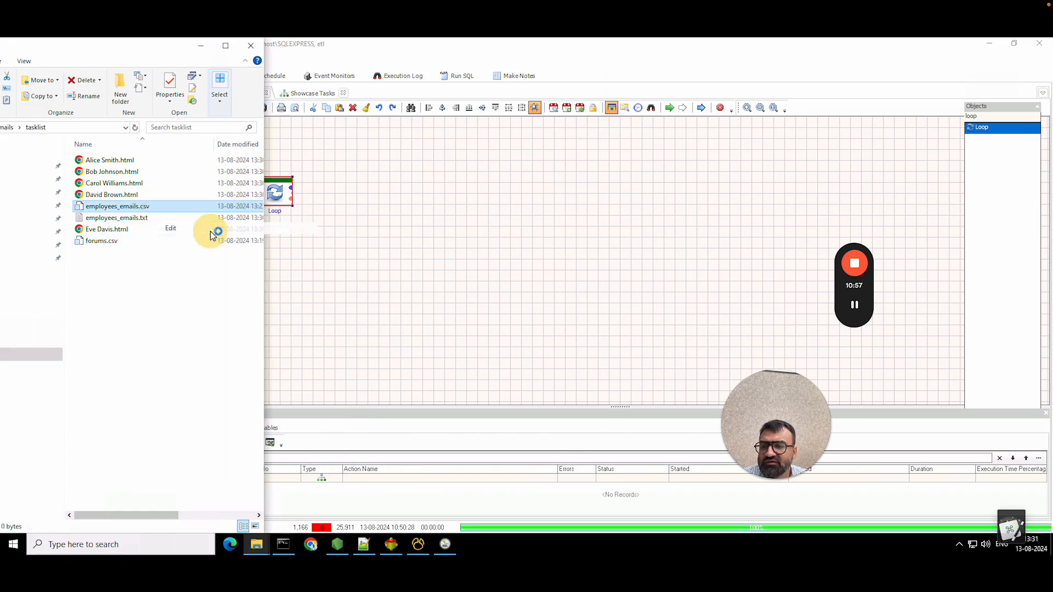
click(683, 126)
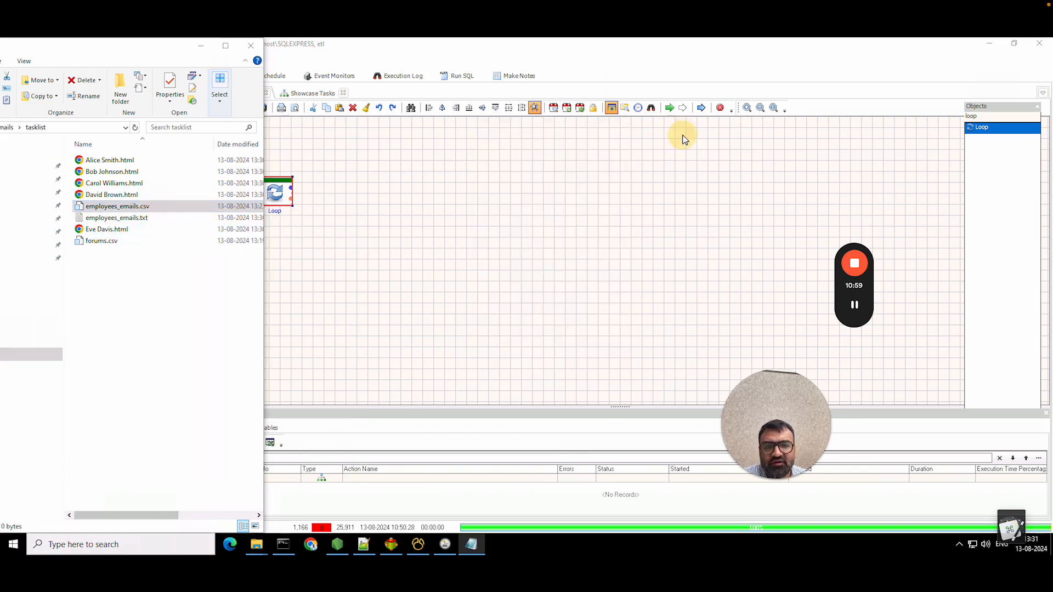
click(107, 217)
right_click(115, 218)
click(172, 250)
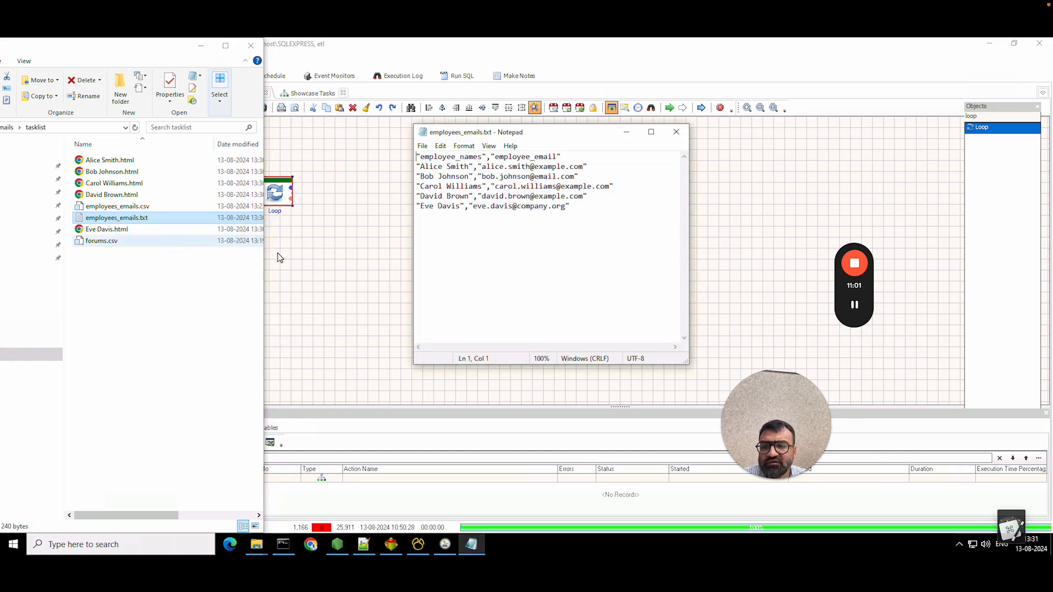
click(679, 131)
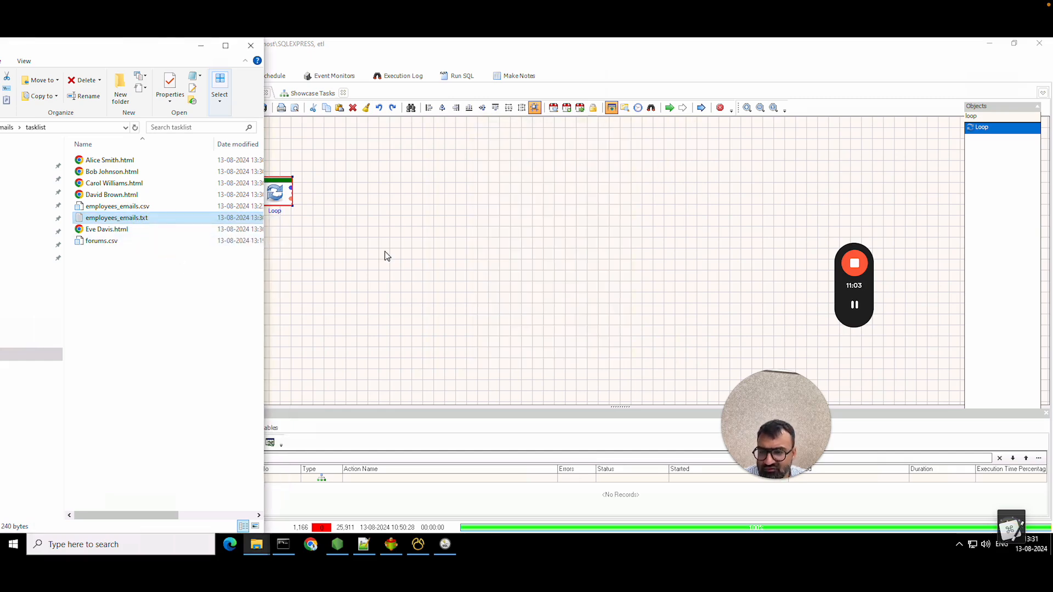
- Change Writer3's output file extension from txt to csv and rerun the Showcase Tasks transformation
click(302, 157)
click(295, 95)
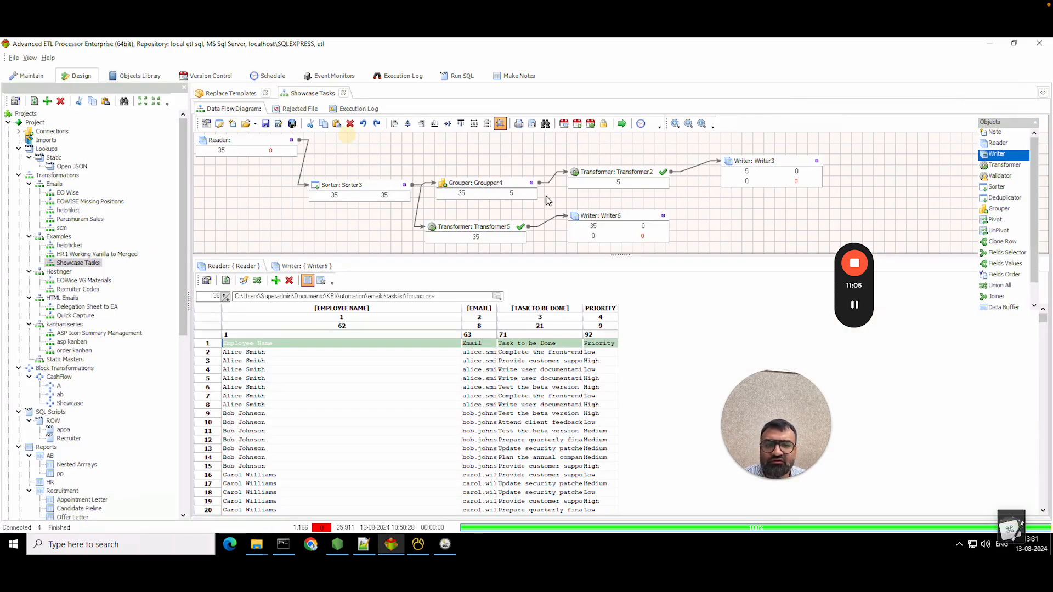
double_click(774, 164)
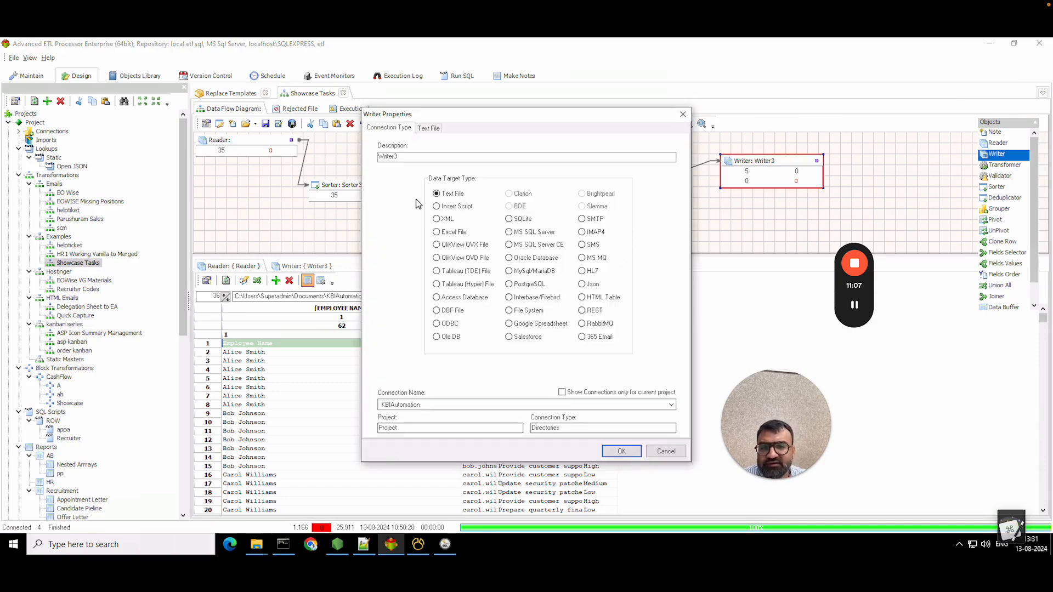
click(420, 130)
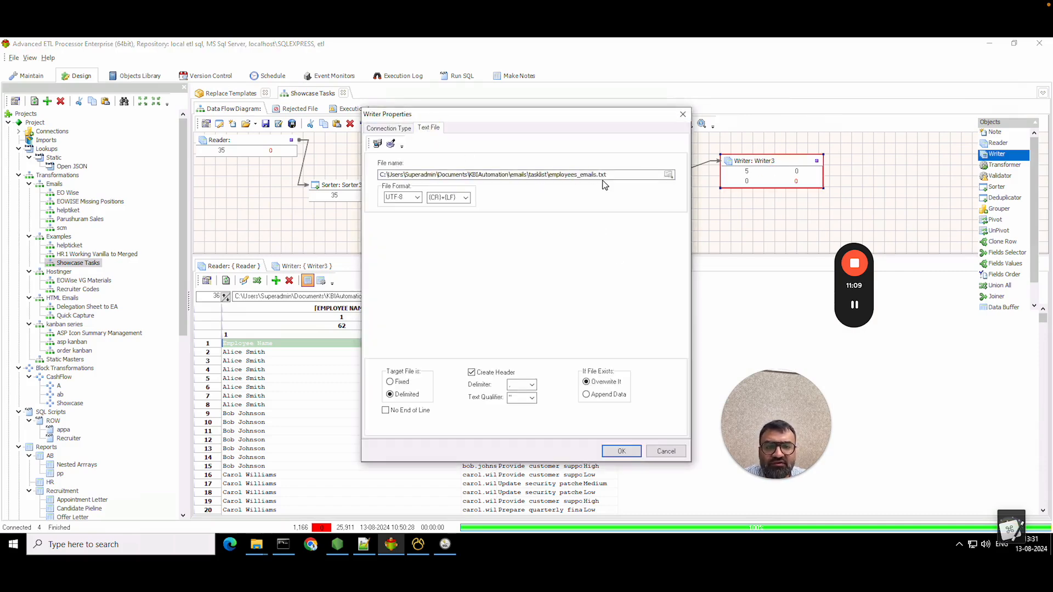
drag(599, 174, 635, 175)
text(csv)
click(621, 451)
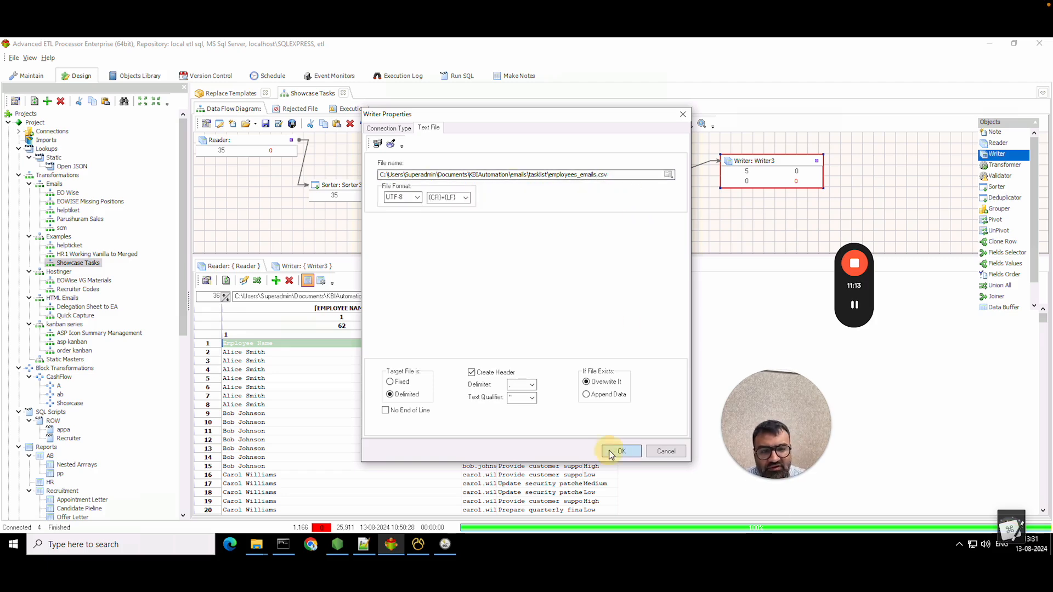
click(625, 126)
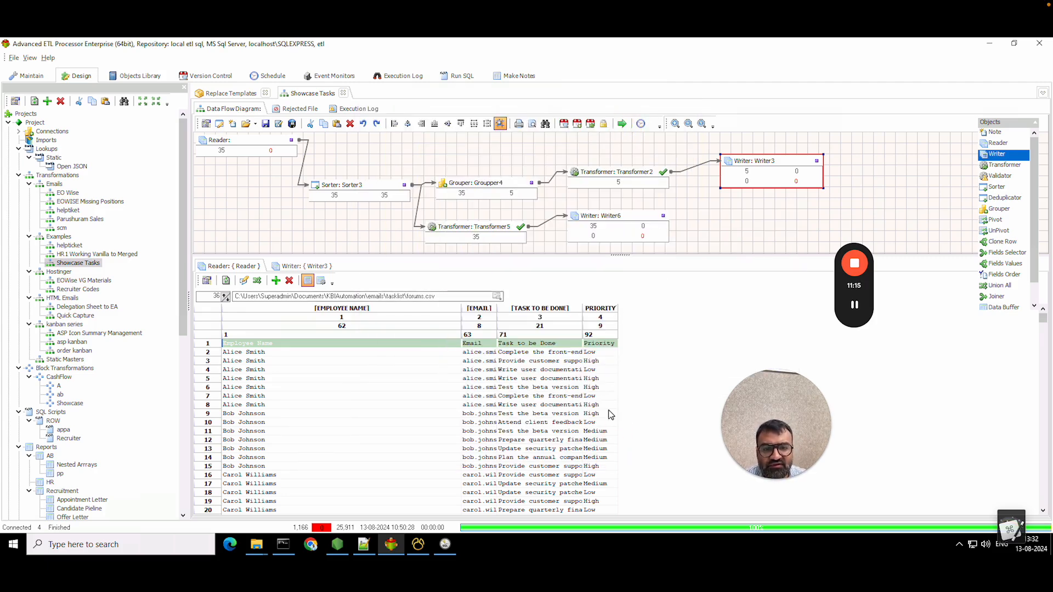
- Verify employees_emails.csv has the header and five employee rows, then delete employees_emails.txt
click(253, 547)
click(205, 489)
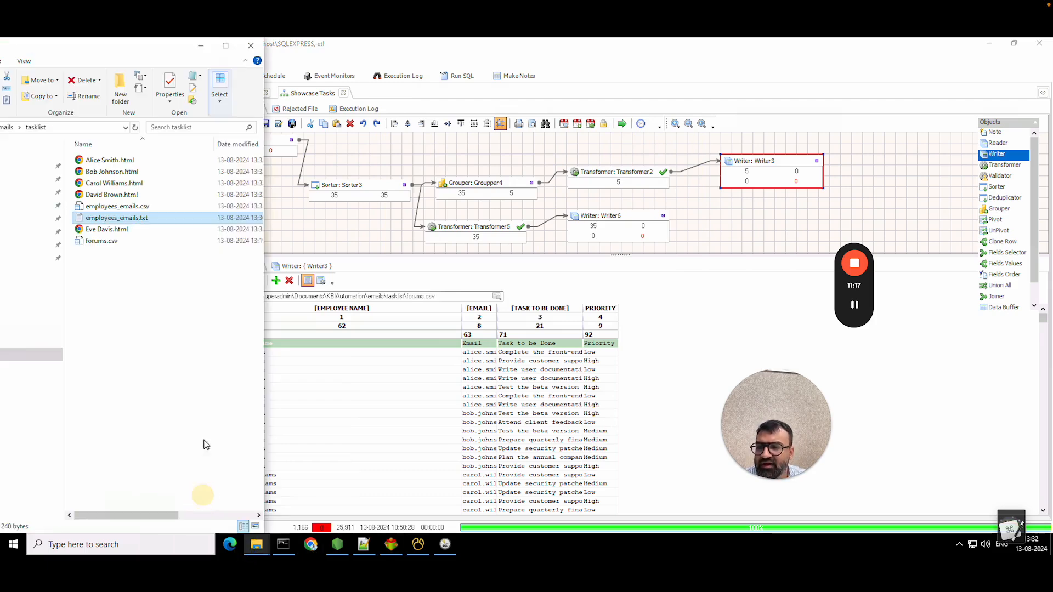
click(157, 211)
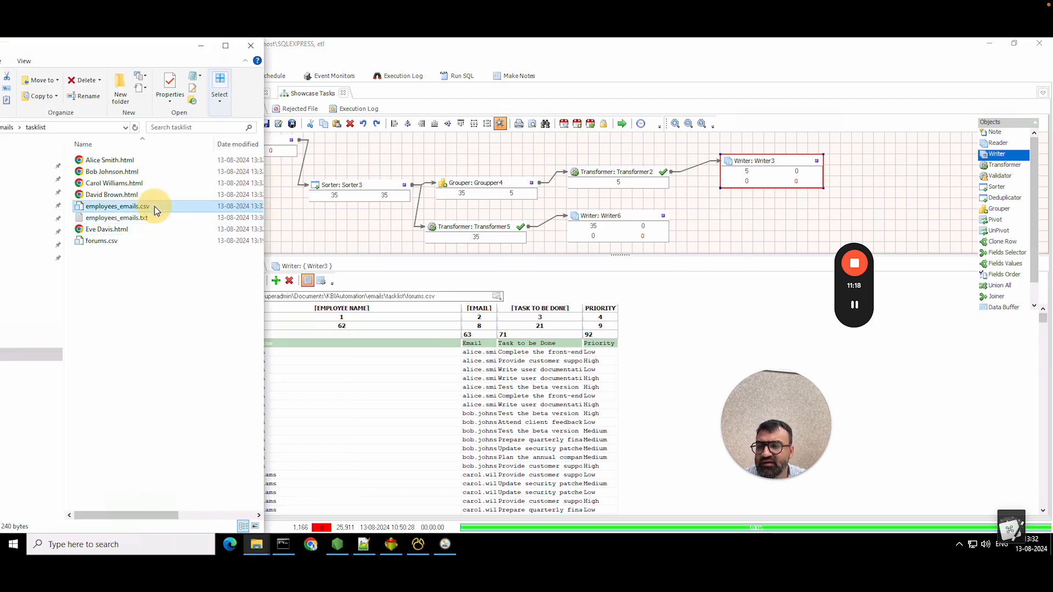
right_click(185, 210)
click(222, 230)
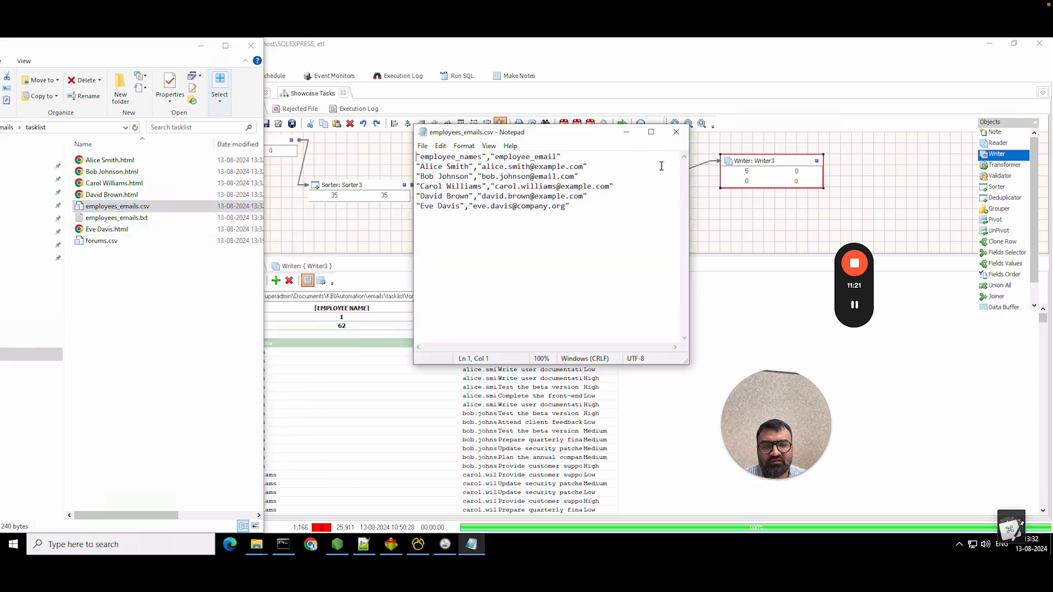
click(683, 129)
click(135, 218)
right_click(136, 217)
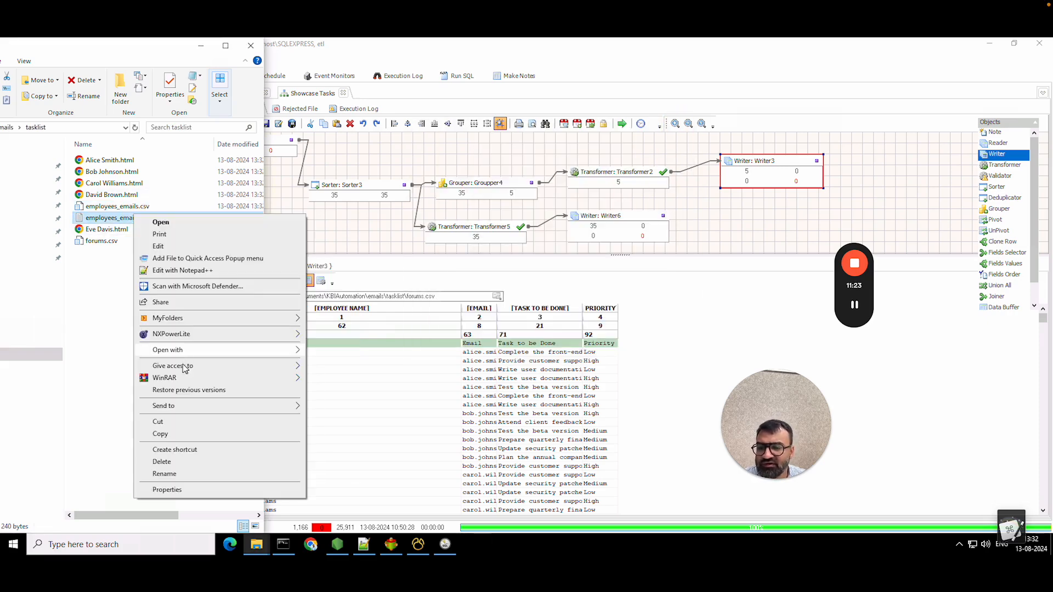
click(179, 465)
click(455, 142)
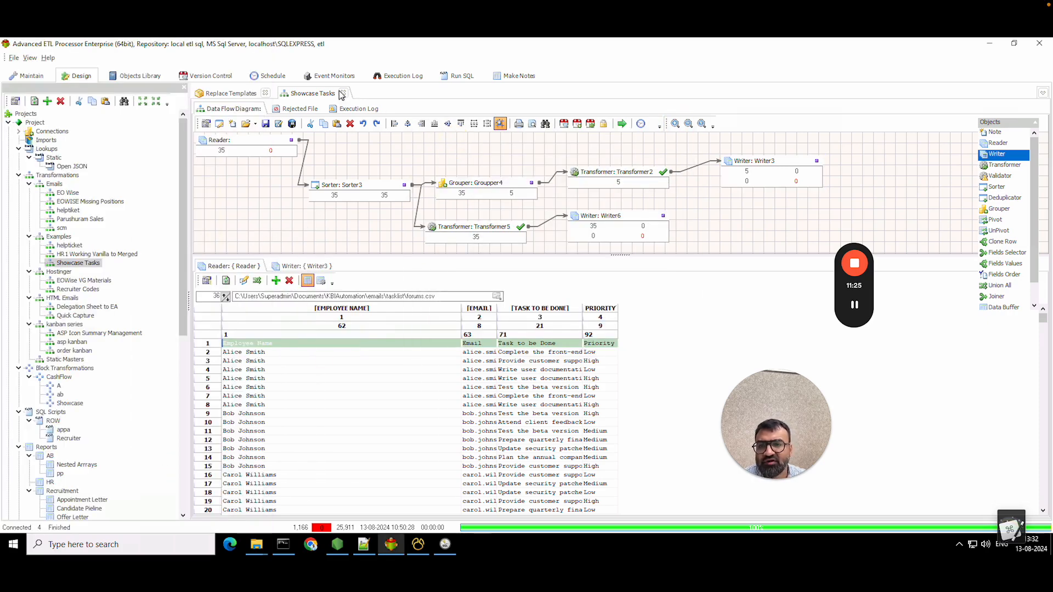
- Reopen the Loop step's advanced settings in Replace Templates and confirm them
click(230, 94)
click(274, 192)
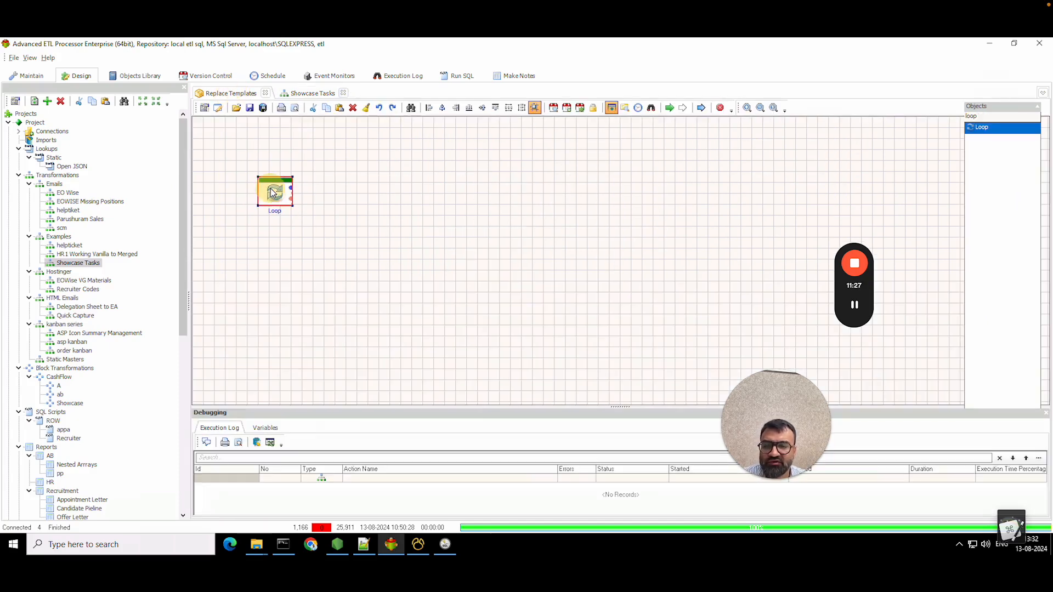
double_click(273, 192)
click(431, 157)
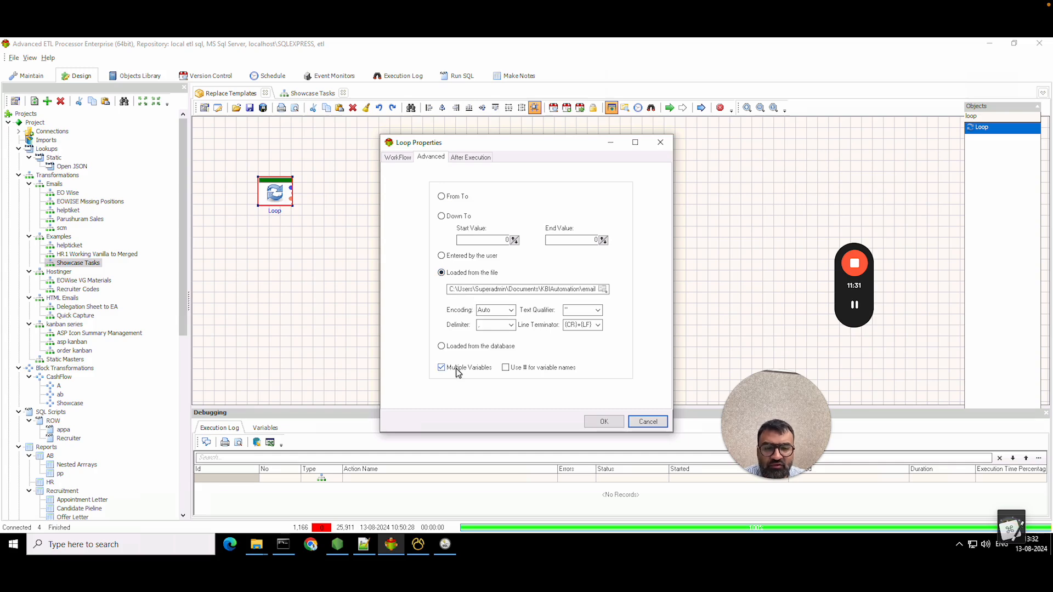
click(604, 422)
- Find Script via the 'scr' search, place it after the Loop, connect them, and open its properties
click(990, 117)
text(scrip)
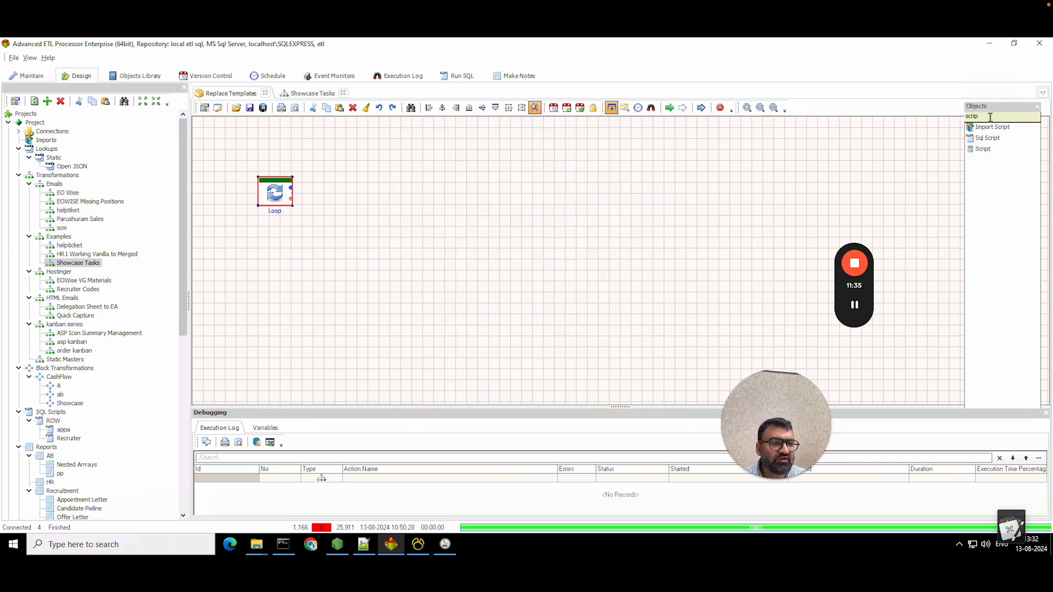
drag(991, 153, 350, 207)
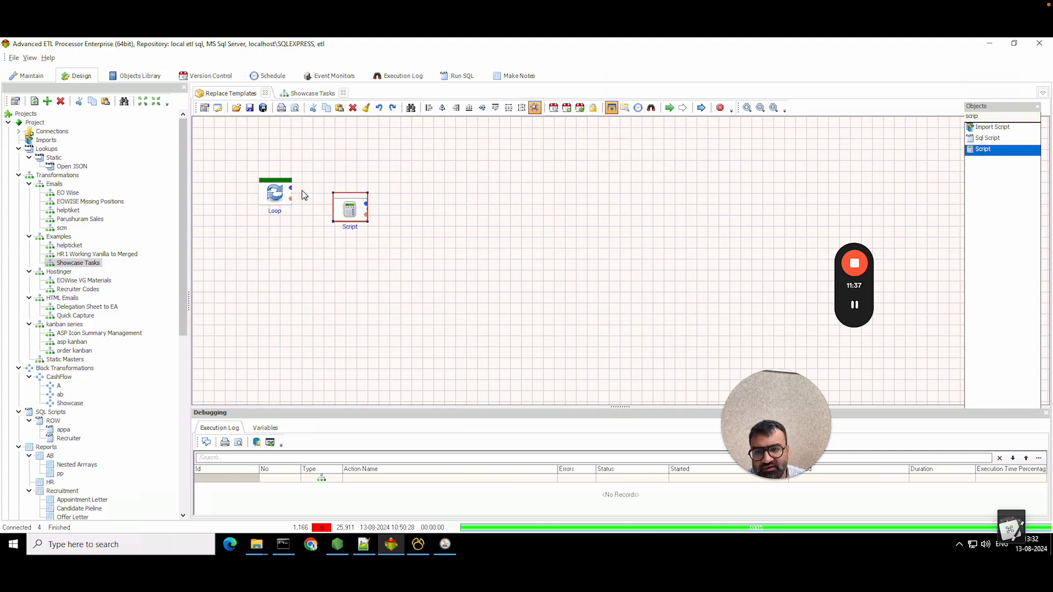
drag(294, 190, 349, 209)
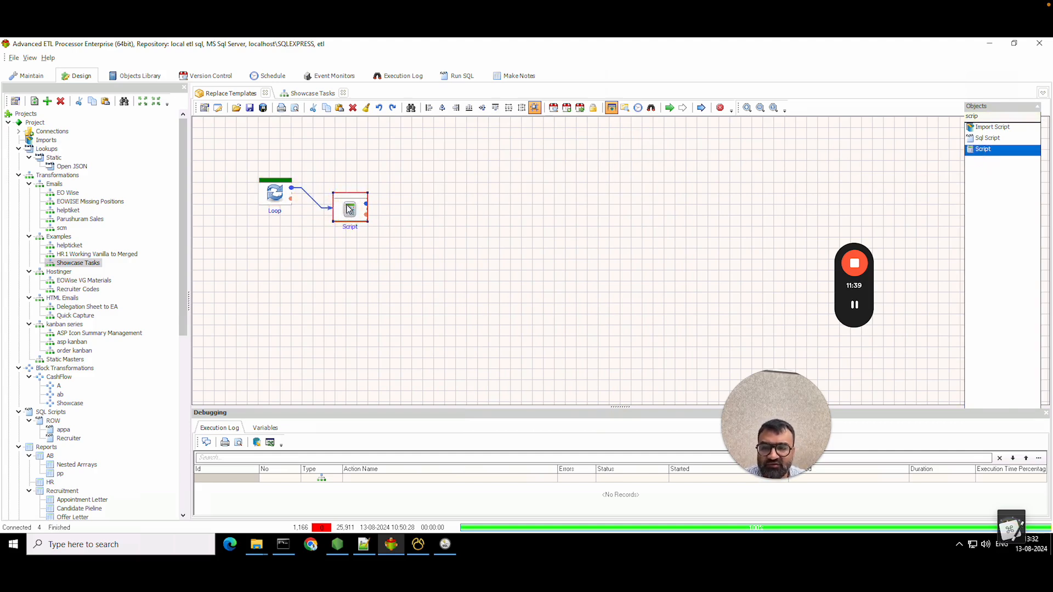
mouse_move(257, 545)
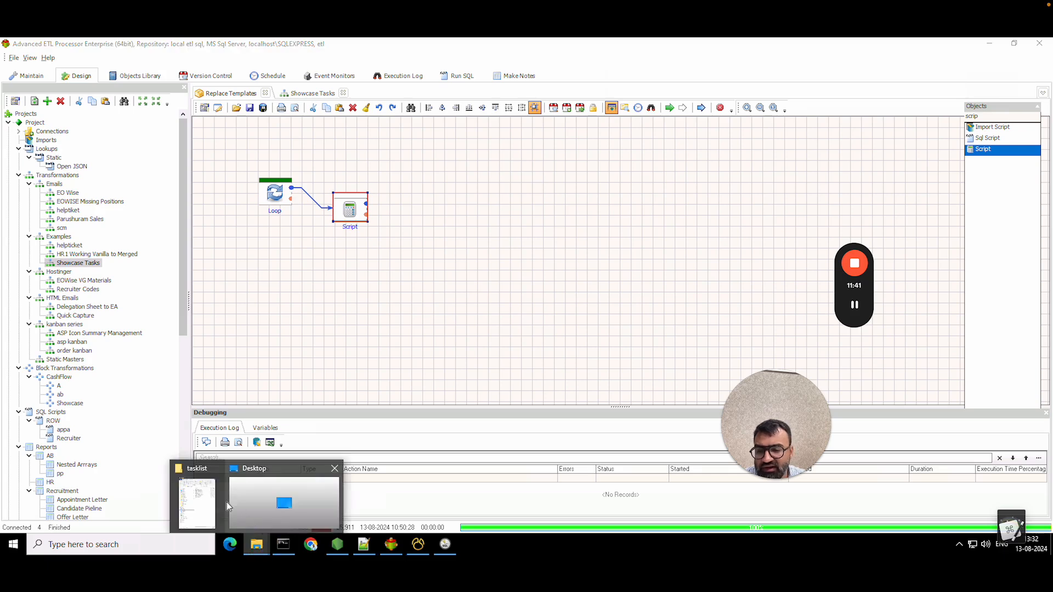
click(204, 502)
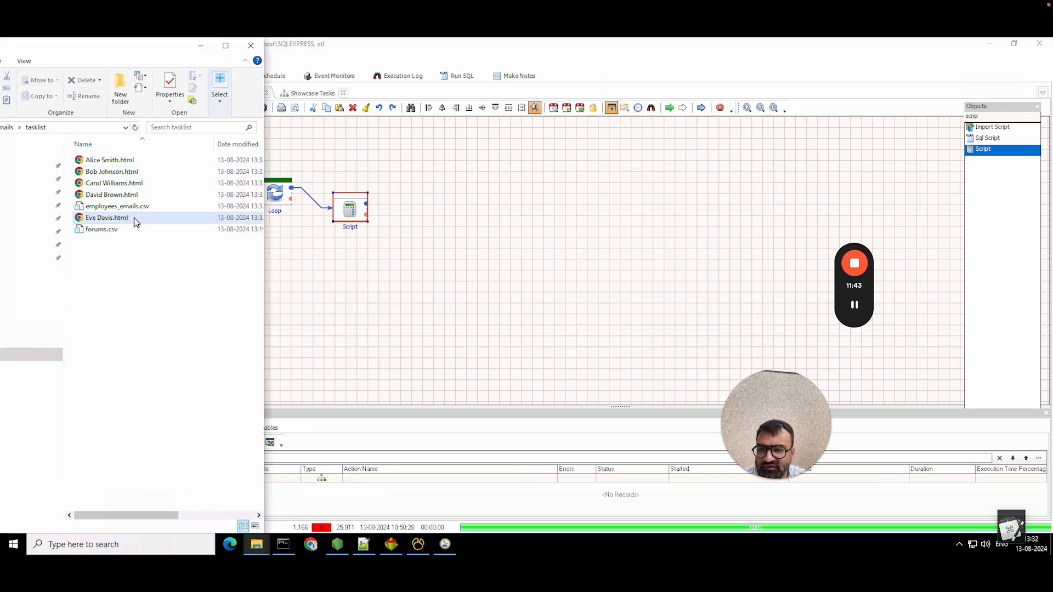
double_click(349, 209)
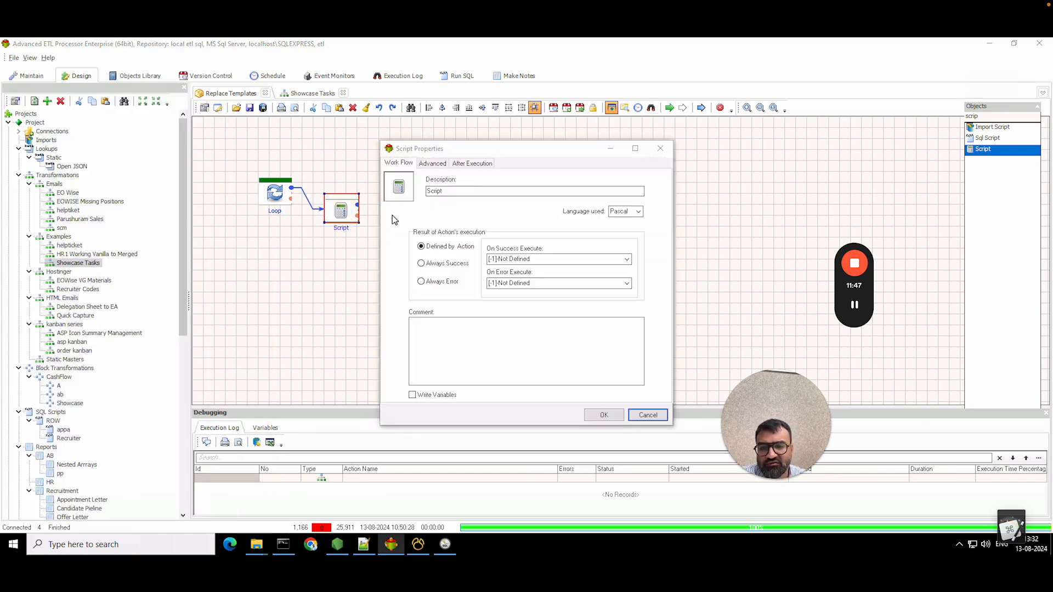
- Copy the begin–end script from the saved notes and paste it into the Script's code editor
click(439, 166)
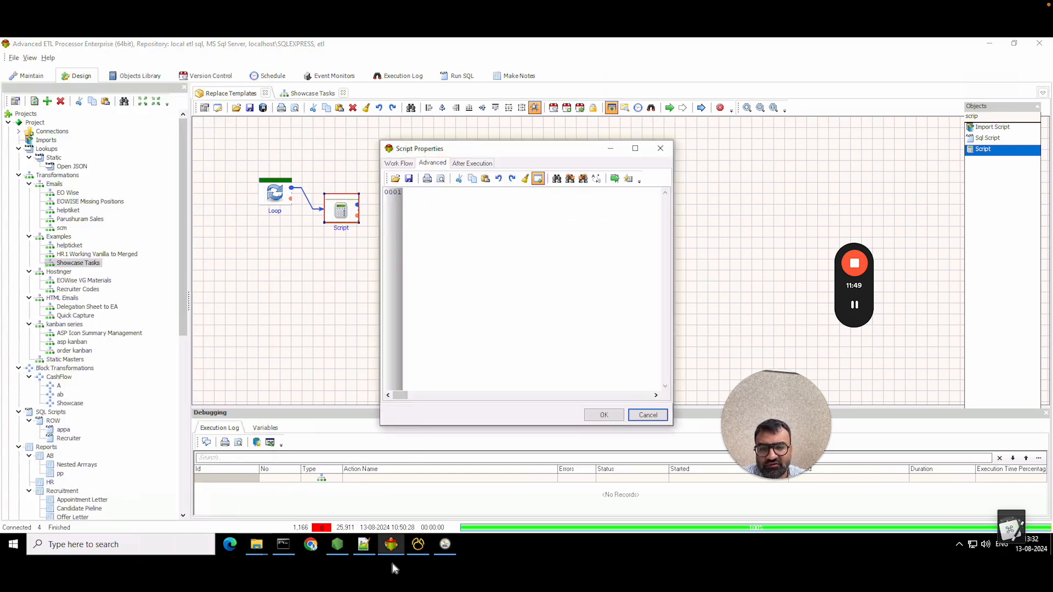
click(364, 545)
drag(109, 262, 21, 235)
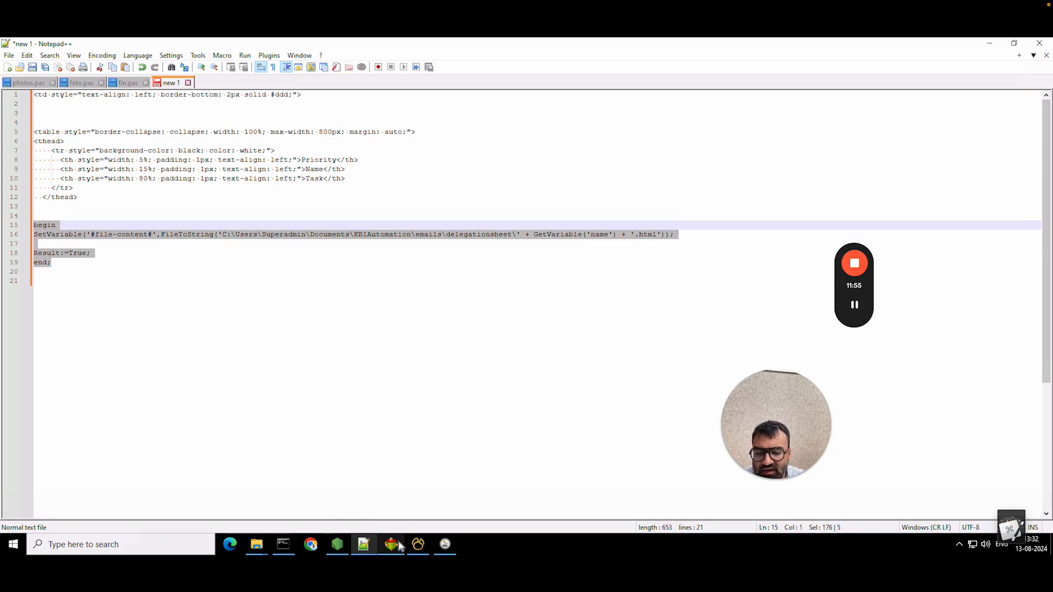
mouse_move(418, 545)
click(418, 507)
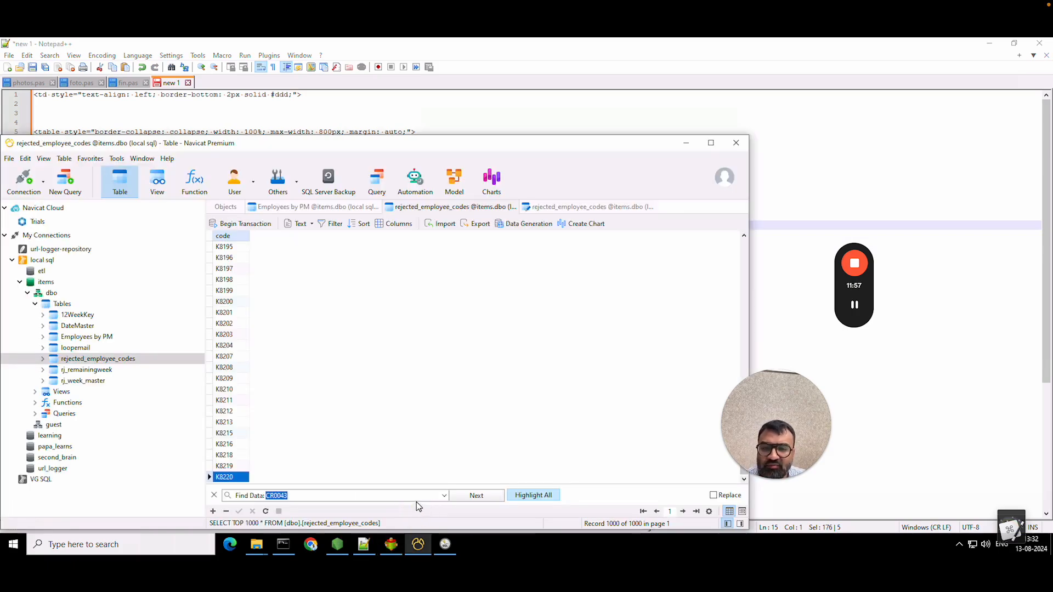
click(366, 547)
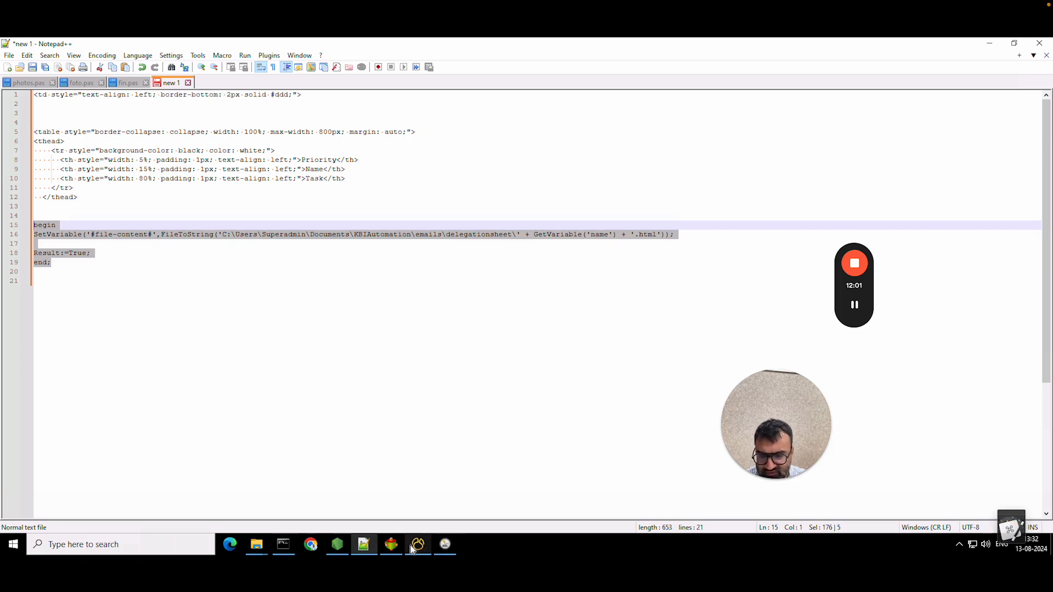
click(388, 548)
click(404, 195)
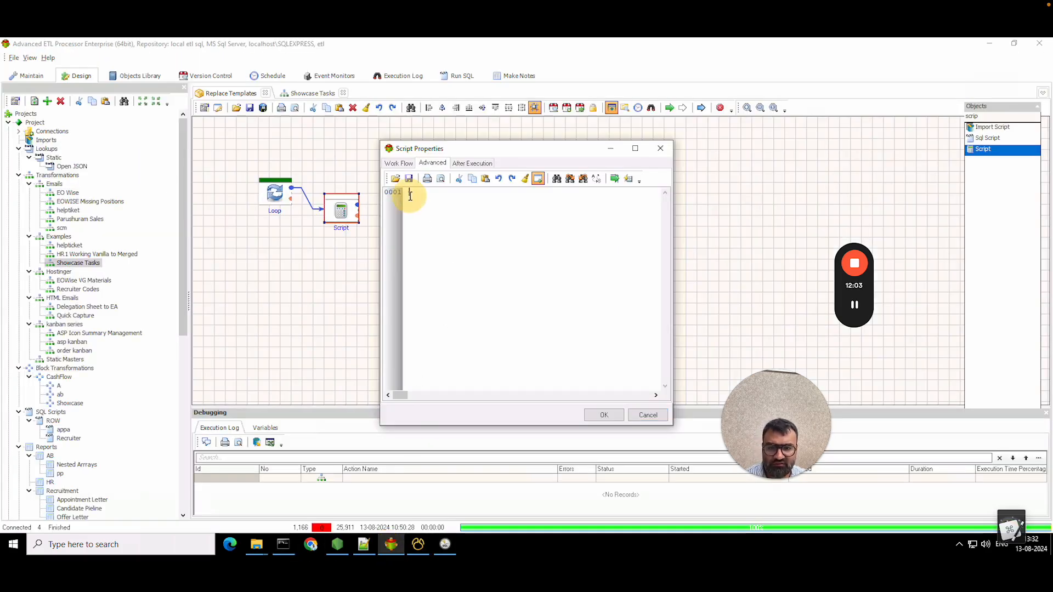
key(ctrl+v)
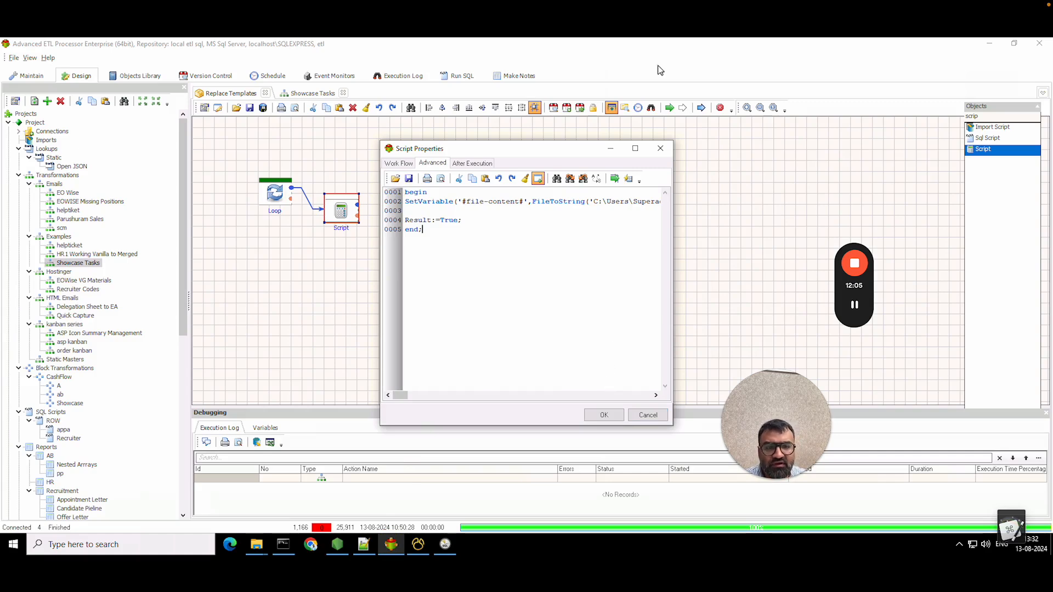
- Change the folder in the script's file path from delegationsheet to tasklist
click(635, 146)
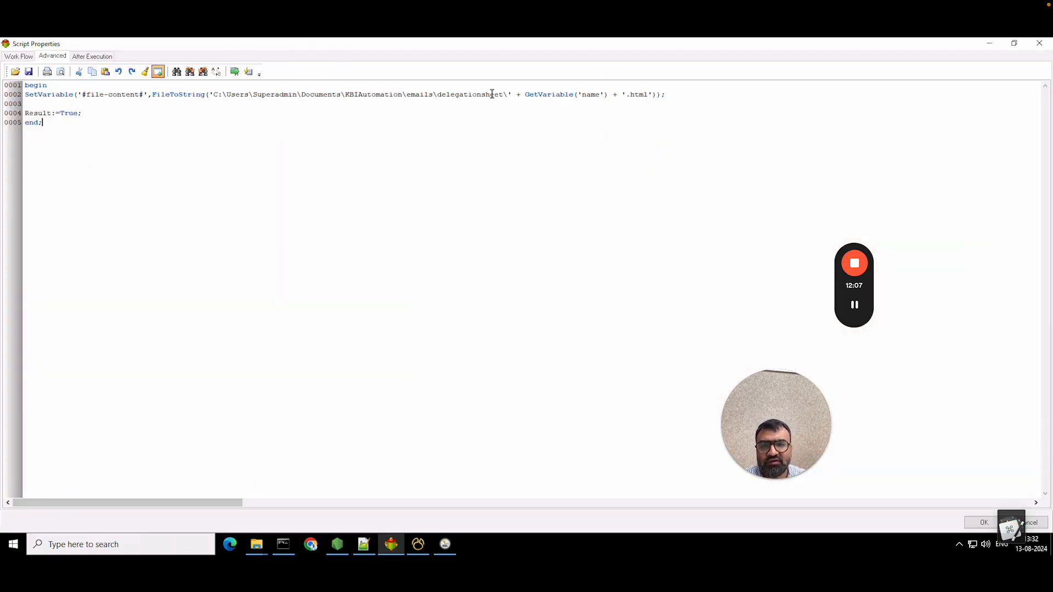
click(504, 95)
key(BackSpace)
key(BackSpace)
key(BackSpace)
key(BackSpace)
key(BackSpace)
key(BackSpace)
key(BackSpace)
key(BackSpace)
key(BackSpace)
key(BackSpace)
key(BackSpace)
key(BackSpace)
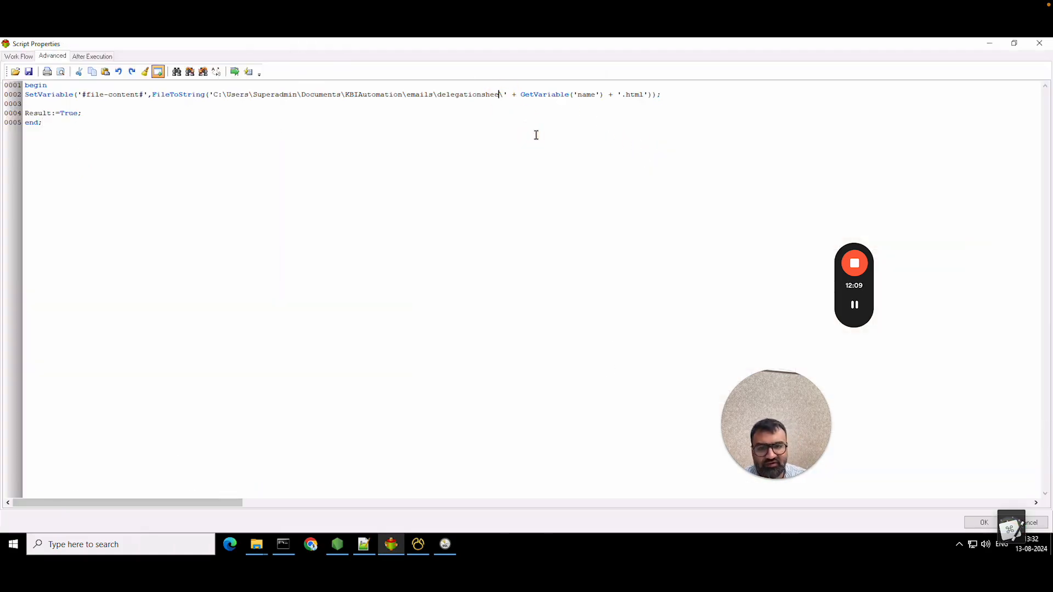
key(BackSpace)
key(BackSpace)
key(BackSpace)
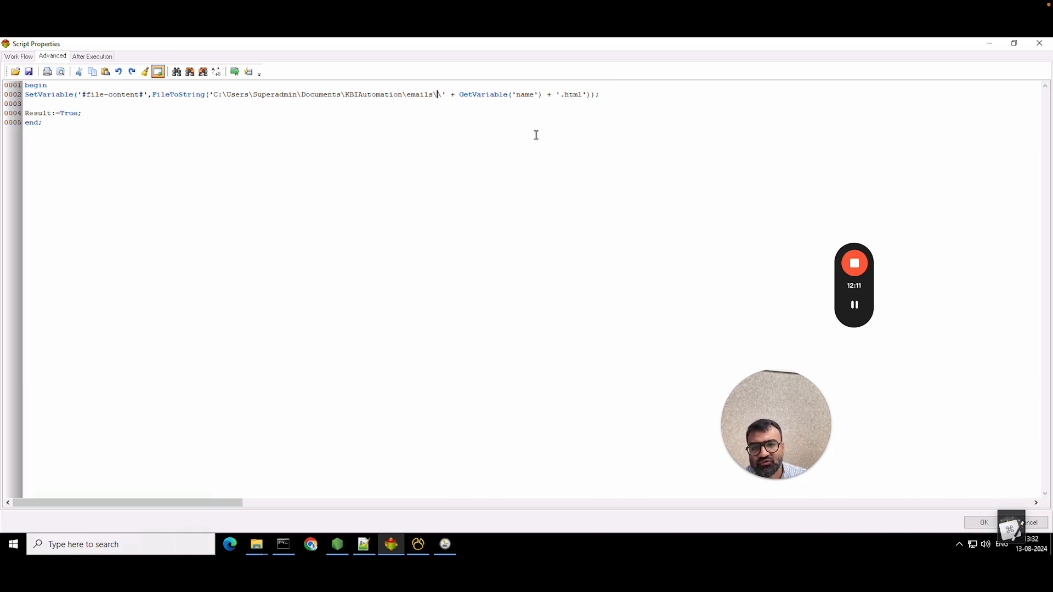
mouse_move(258, 540)
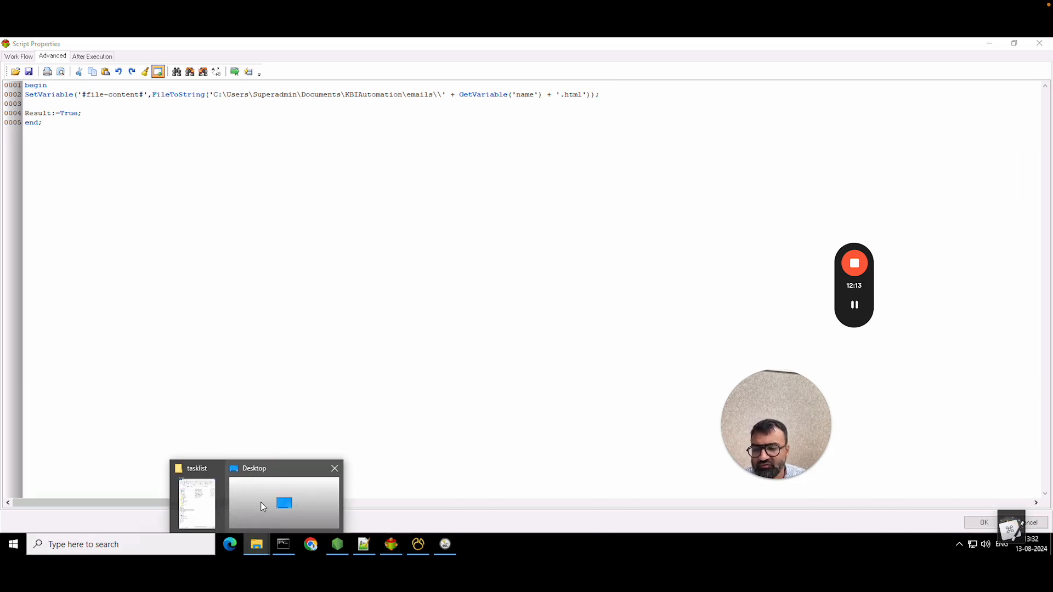
click(198, 502)
click(478, 165)
click(441, 94)
text(tasklist)
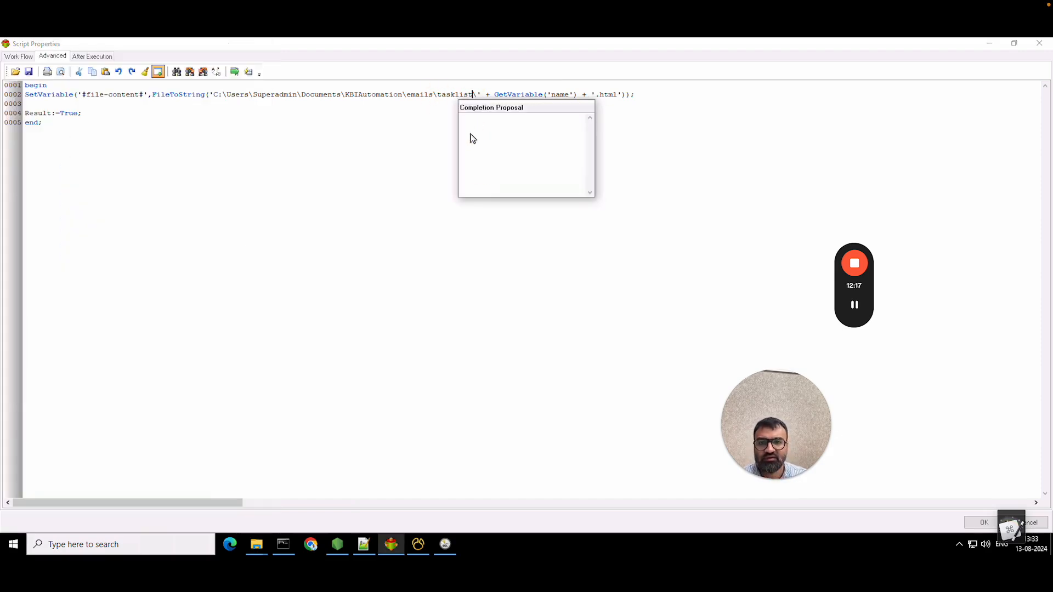
click(353, 171)
click(649, 88)
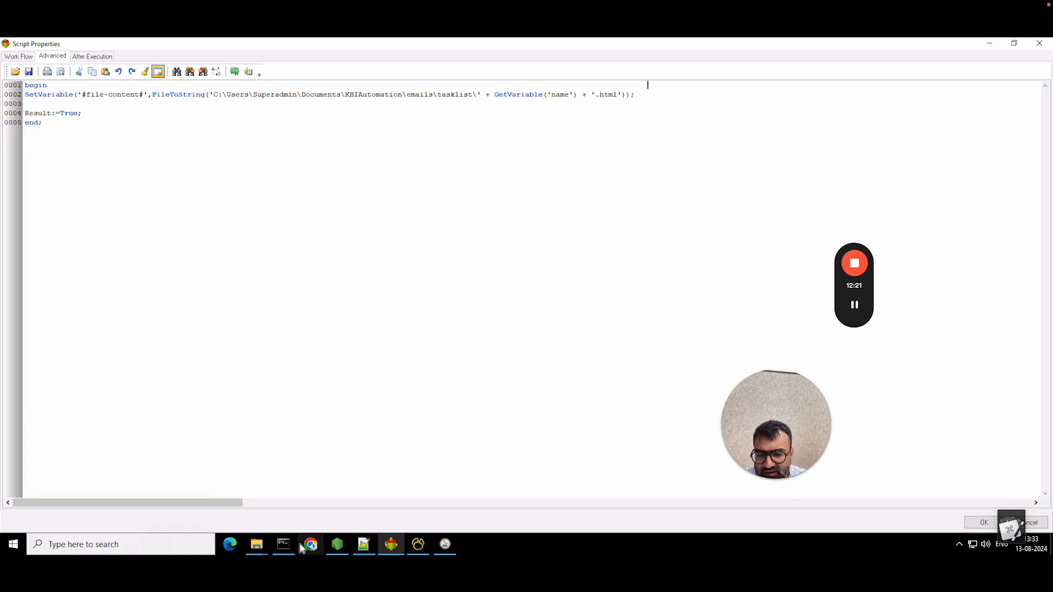
- Replace 'name' in the GetVariable call with the employee_names header copied from the CSV, then confirm
mouse_move(258, 544)
click(195, 509)
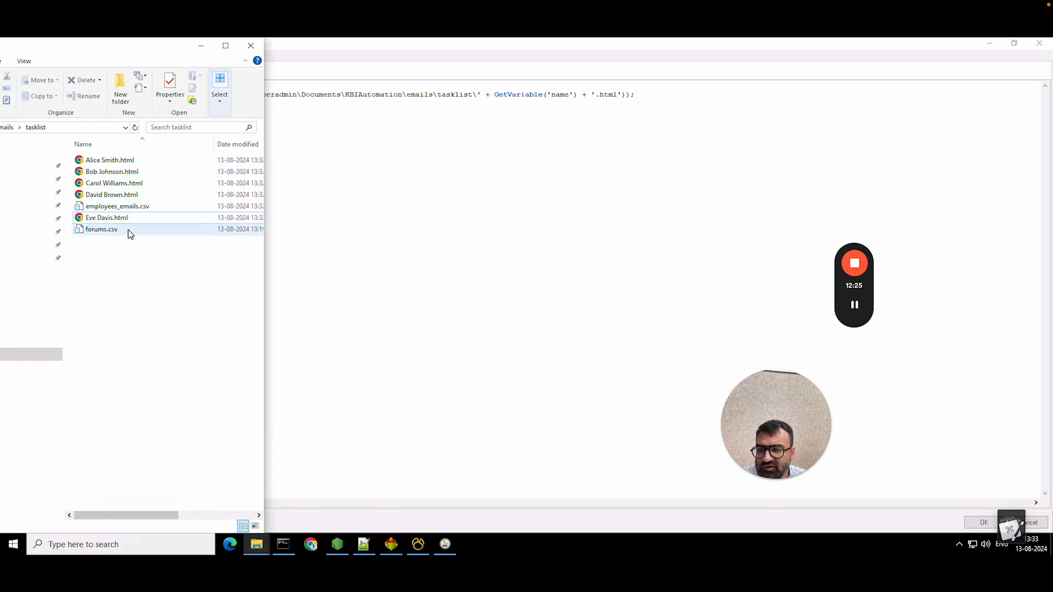
right_click(129, 209)
click(178, 229)
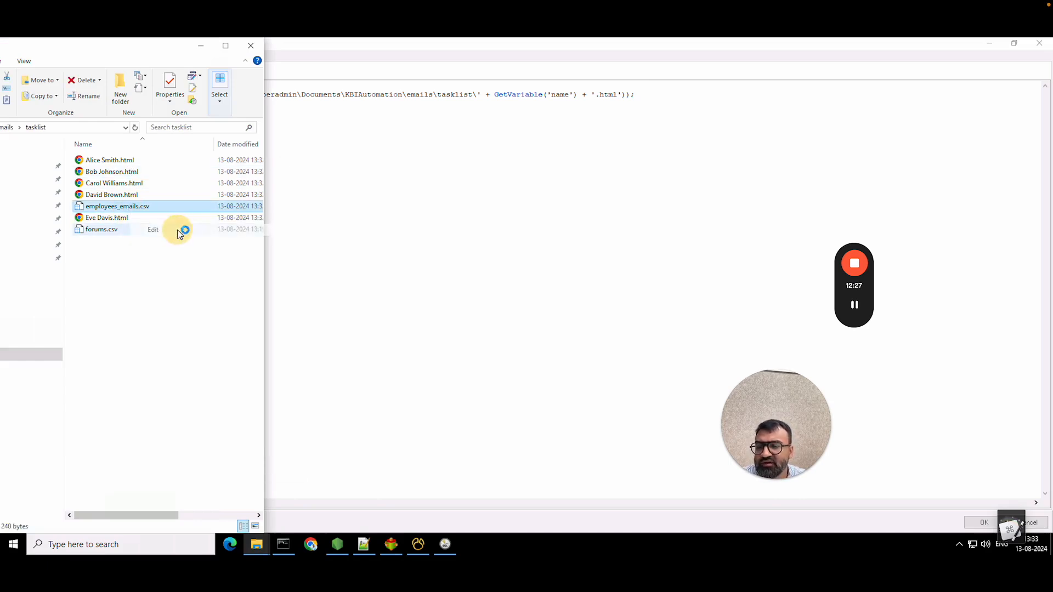
drag(480, 159, 418, 157)
key(ctrl+c)
click(677, 132)
double_click(563, 95)
key(ctrl+v)
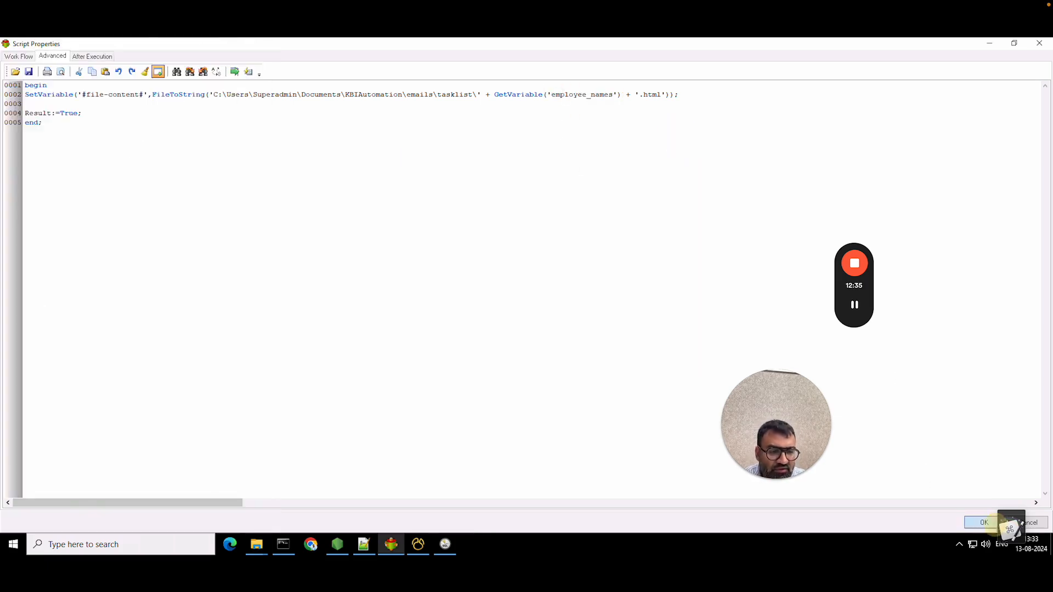
click(985, 524)
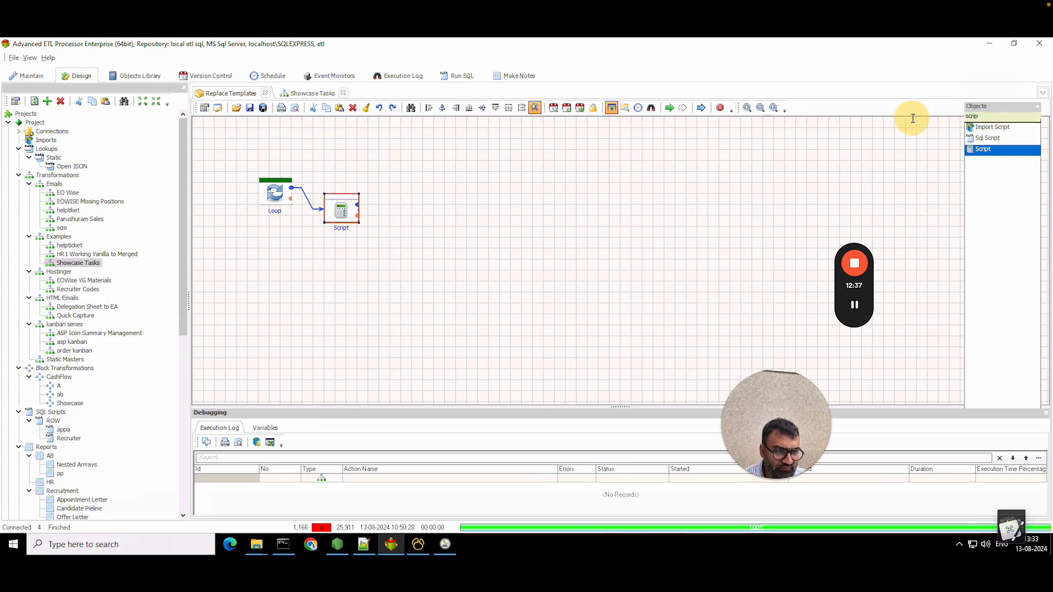
- Search the Objects list for 'email' and add a Send Email action after Script
double_click(1034, 116)
text(email)
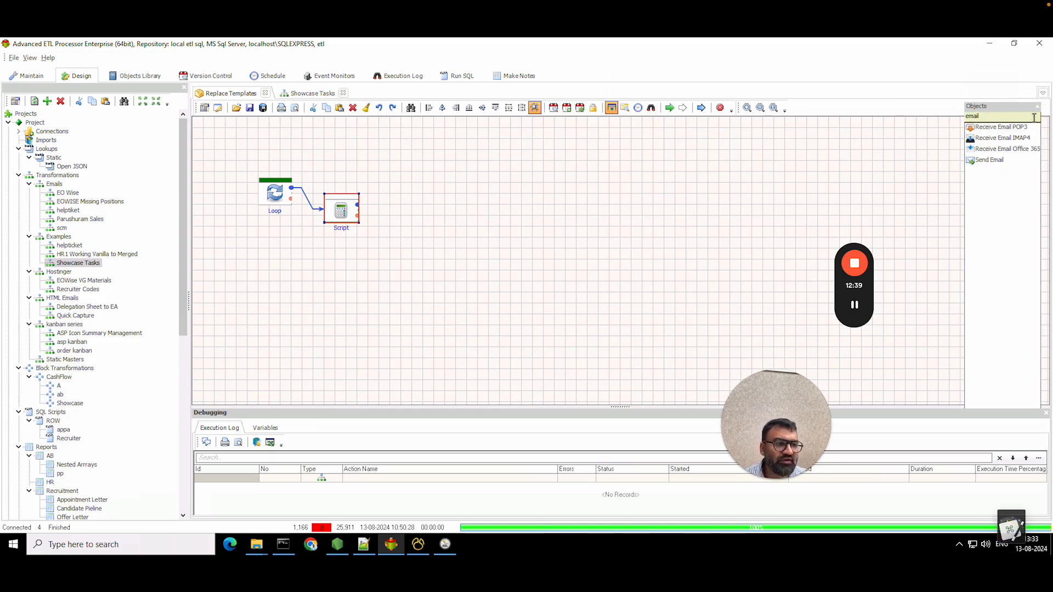
drag(990, 160, 432, 225)
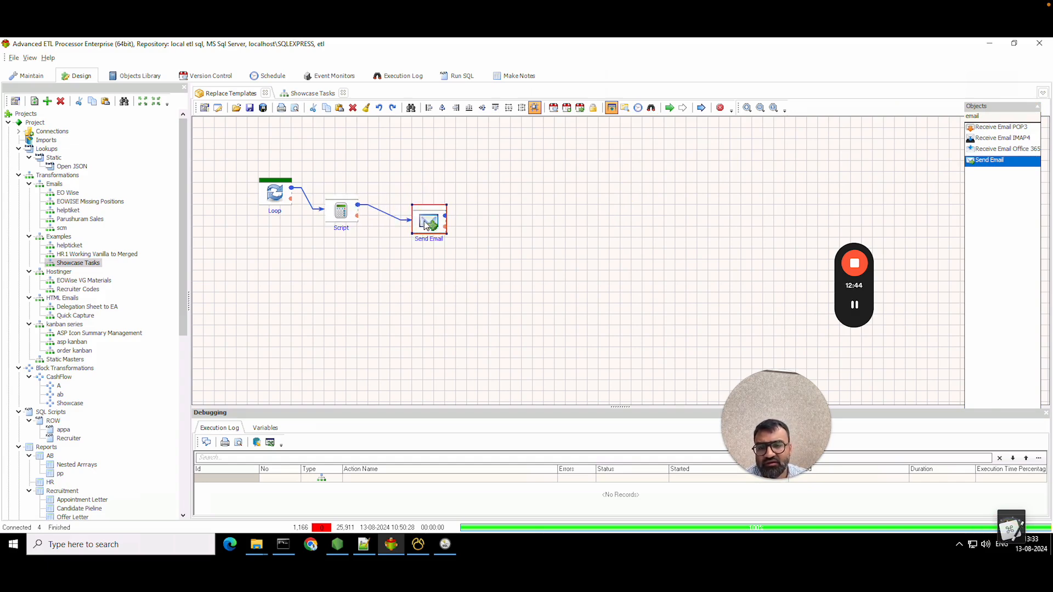
- Set Send Email to use the PostMark Trials connection, enter the sender address, and clear the old recipient
double_click(429, 222)
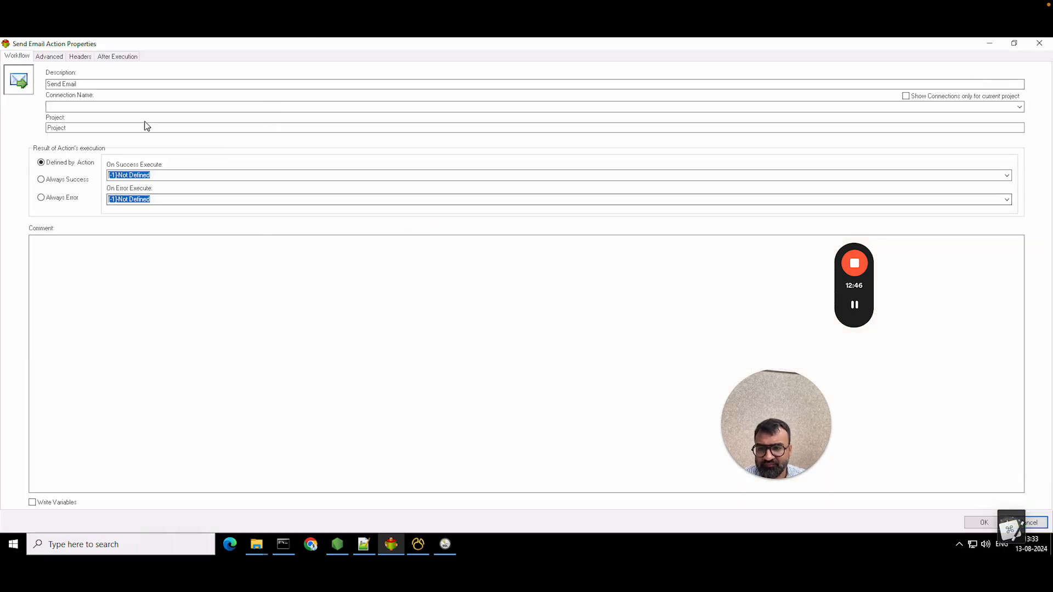
click(88, 106)
click(84, 117)
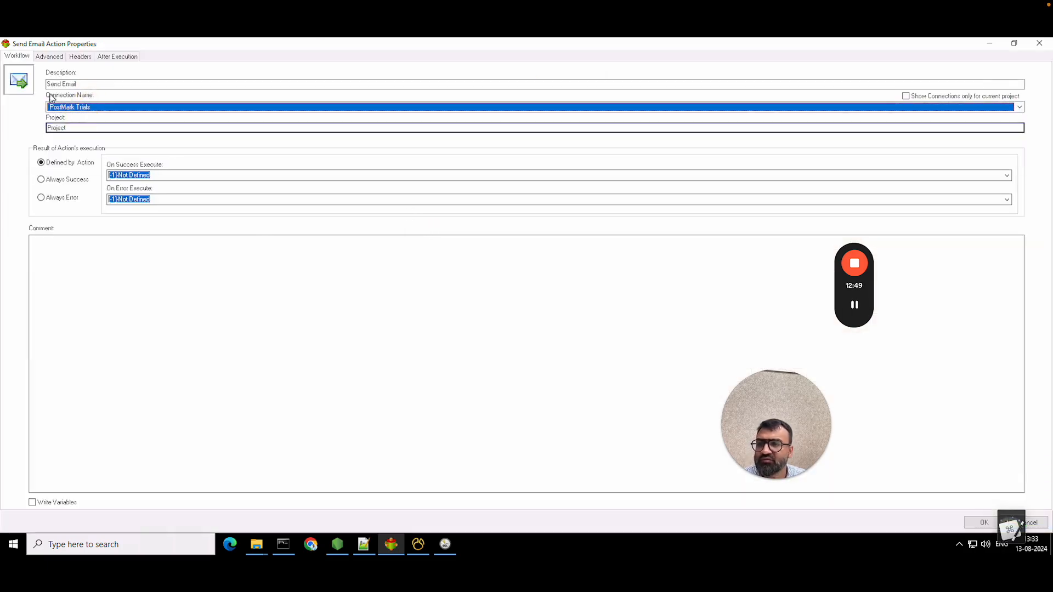
click(49, 57)
drag(165, 70, 1, 51)
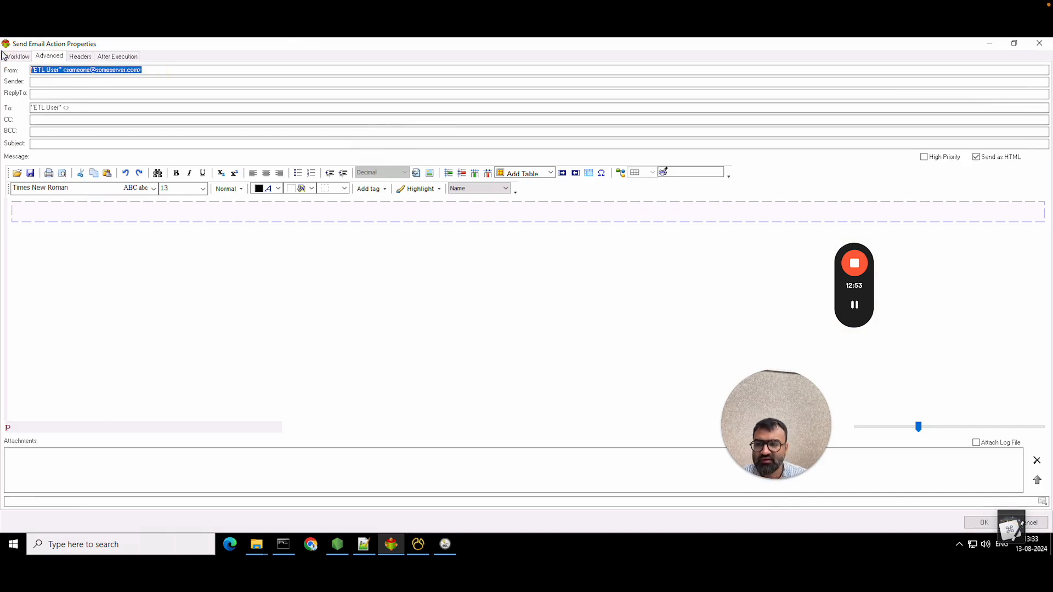
text(abc)
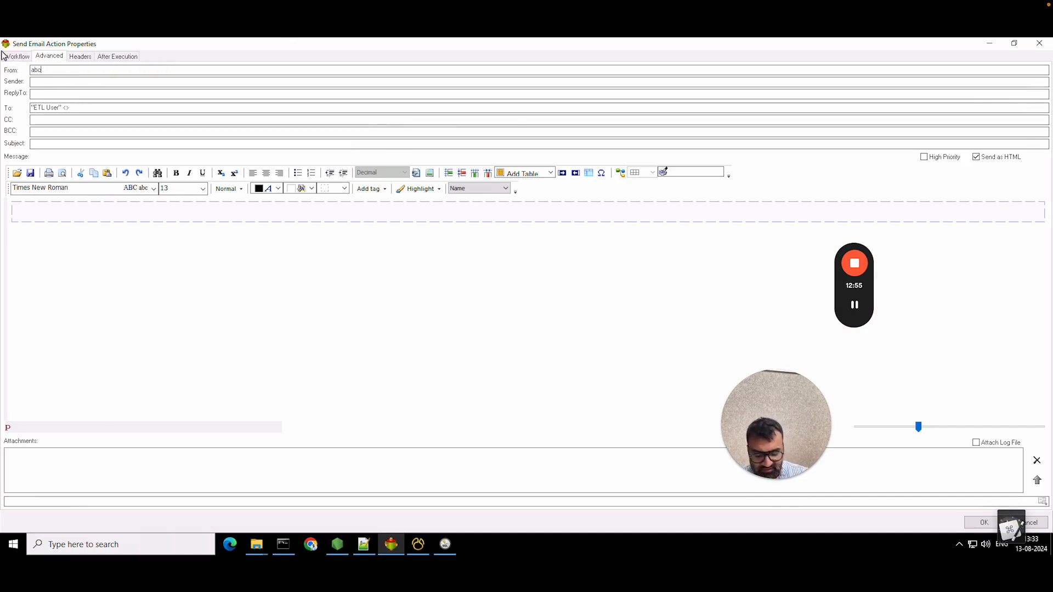
text(@xyz.com)
key(Tab)
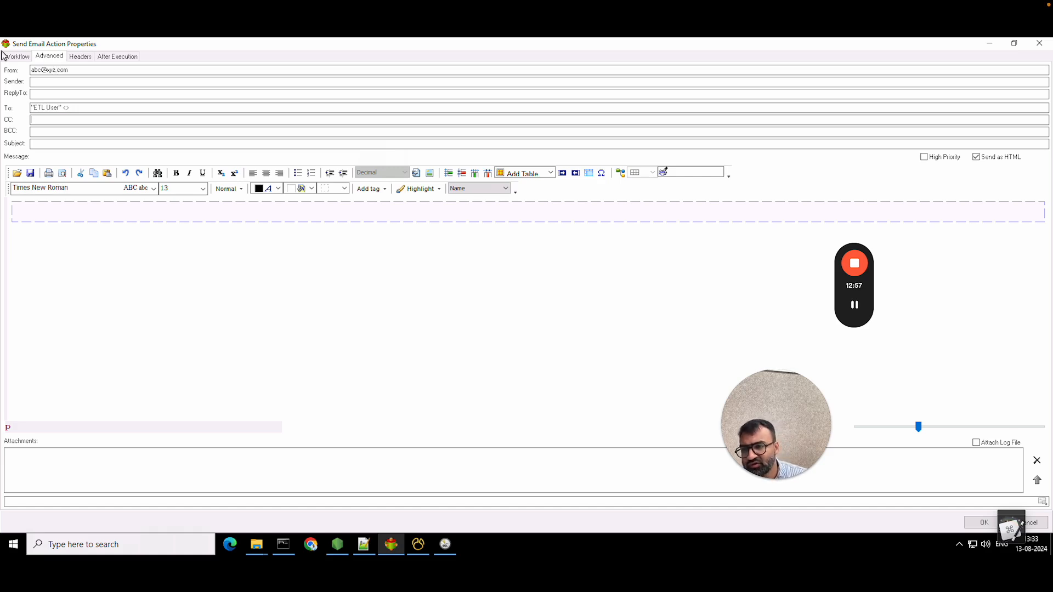
key(BackSpace)
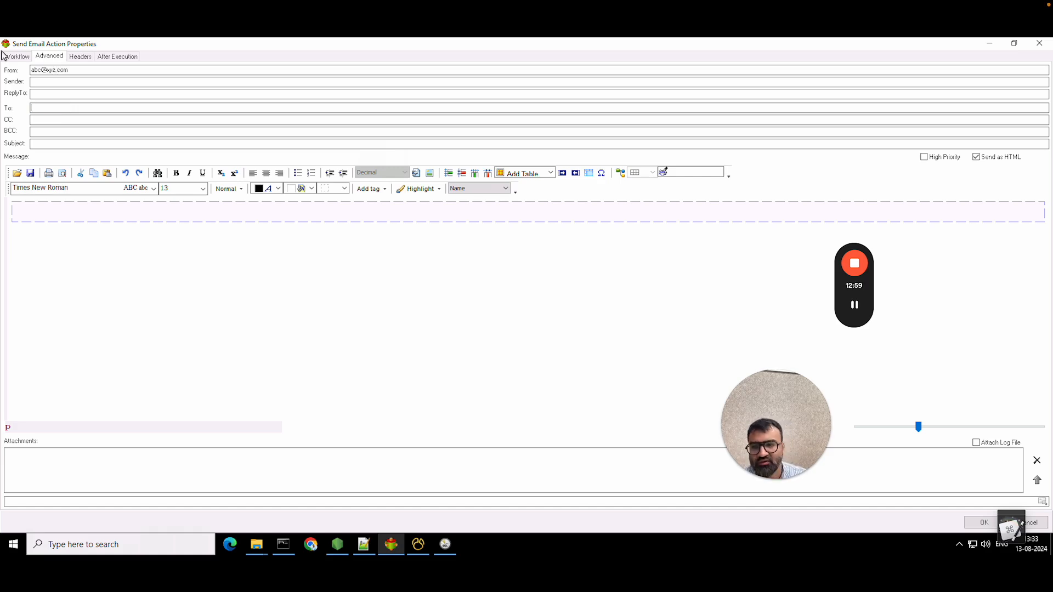
mouse_move(259, 551)
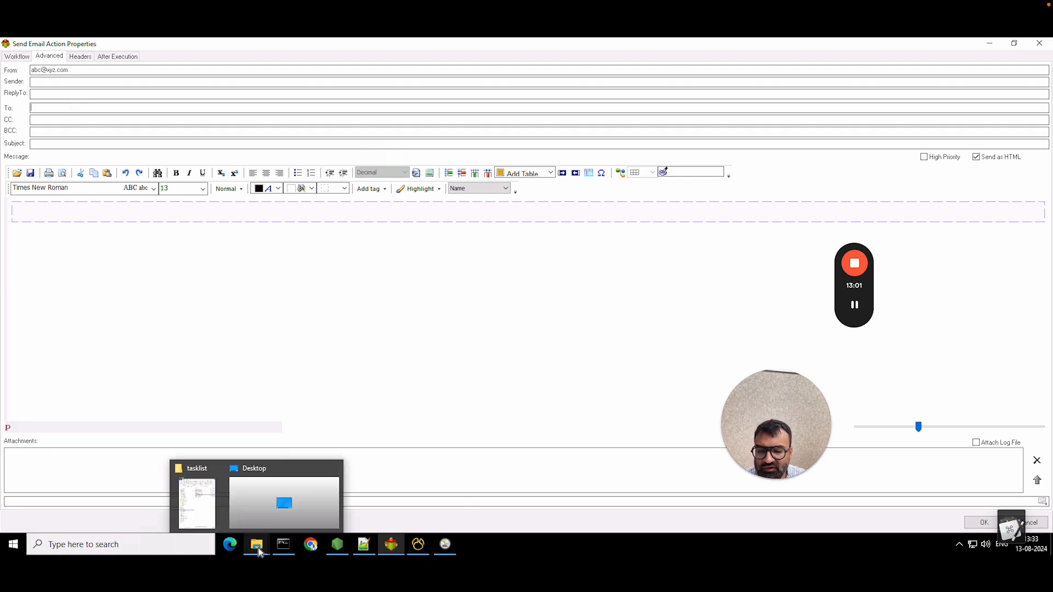
click(196, 502)
right_click(164, 207)
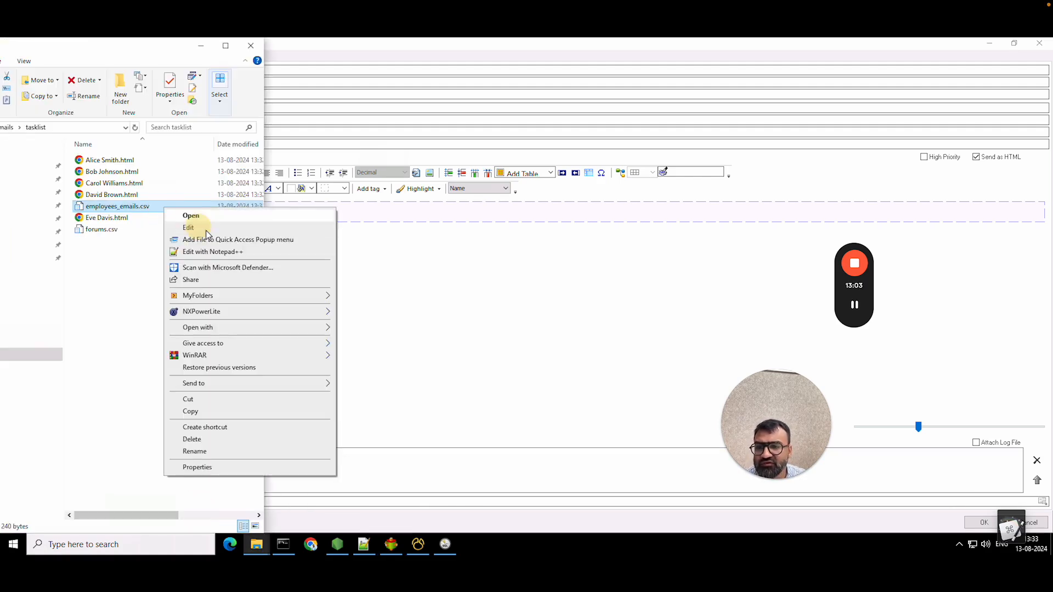
click(208, 232)
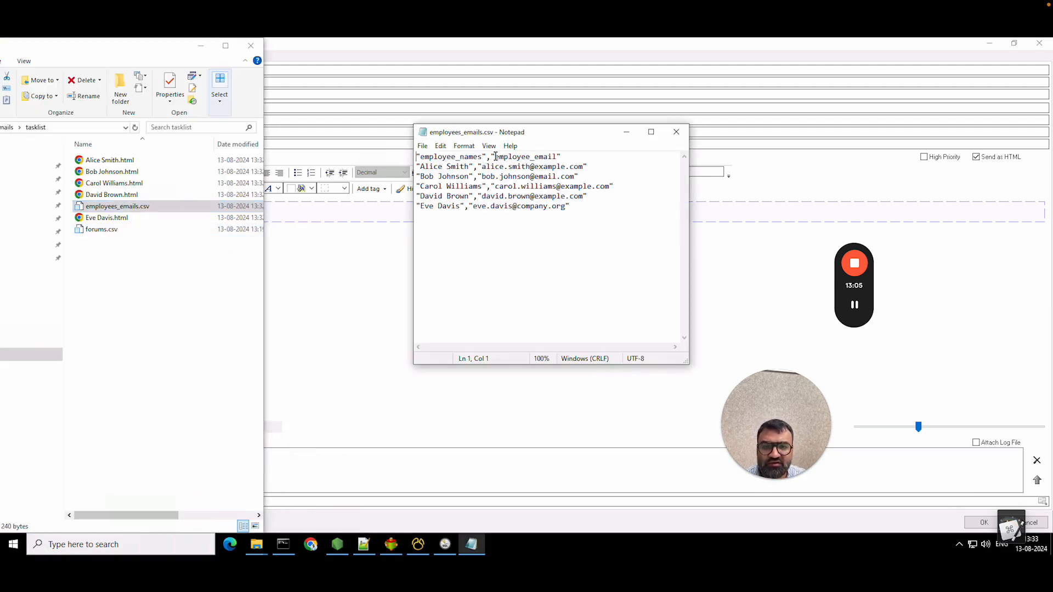
drag(495, 158, 557, 158)
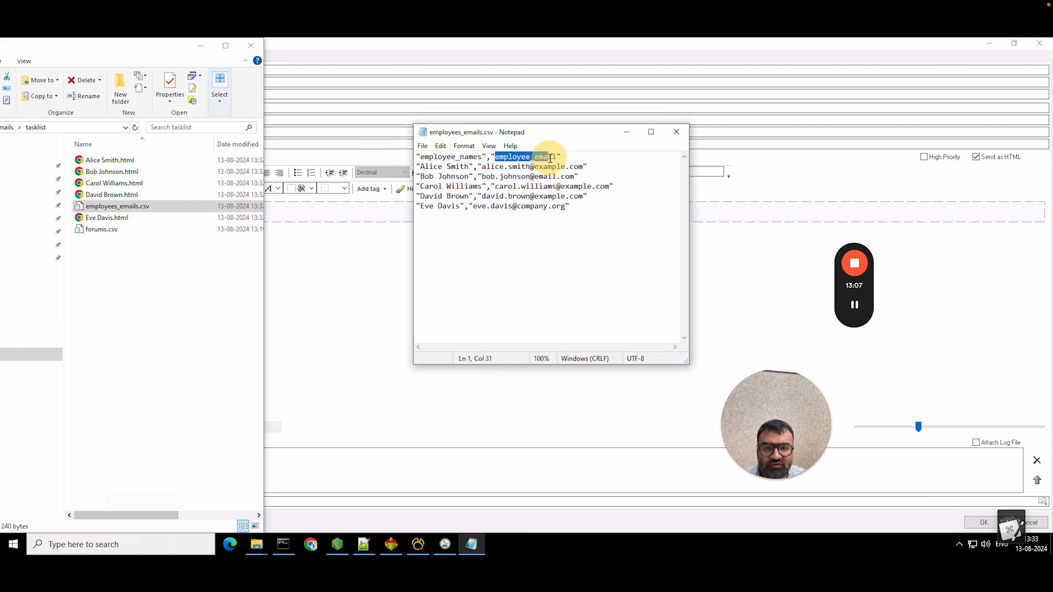
click(676, 132)
click(313, 117)
click(109, 107)
- Address the email to employee_email and write a 'Dear,' body ending with the file-content placeholder
key(ctrl+v)
click(16, 208)
text(Dea)
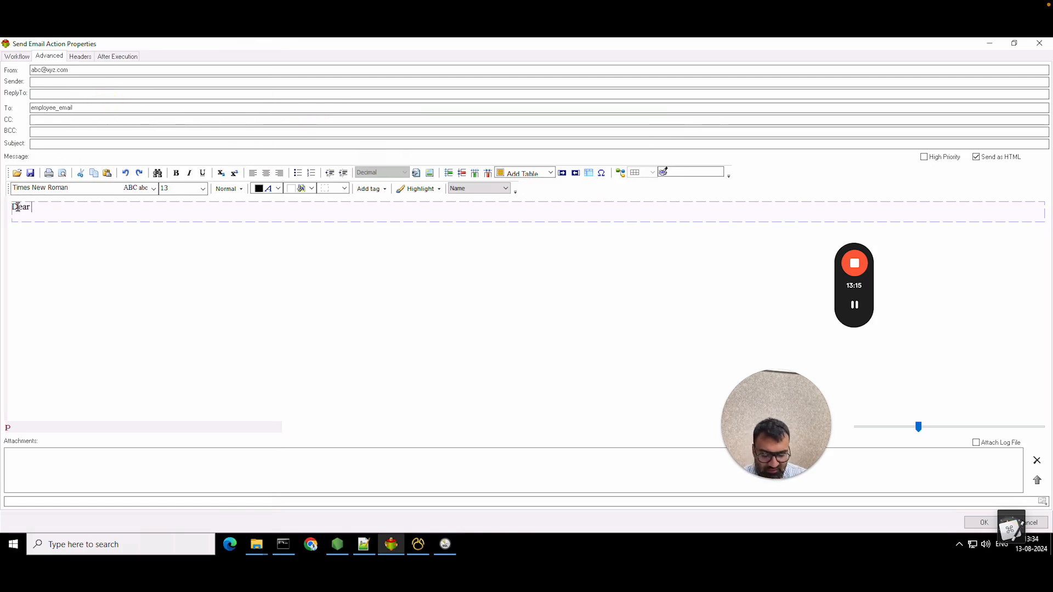
text(r,)
key(Return)
text(Please find all the lsi)
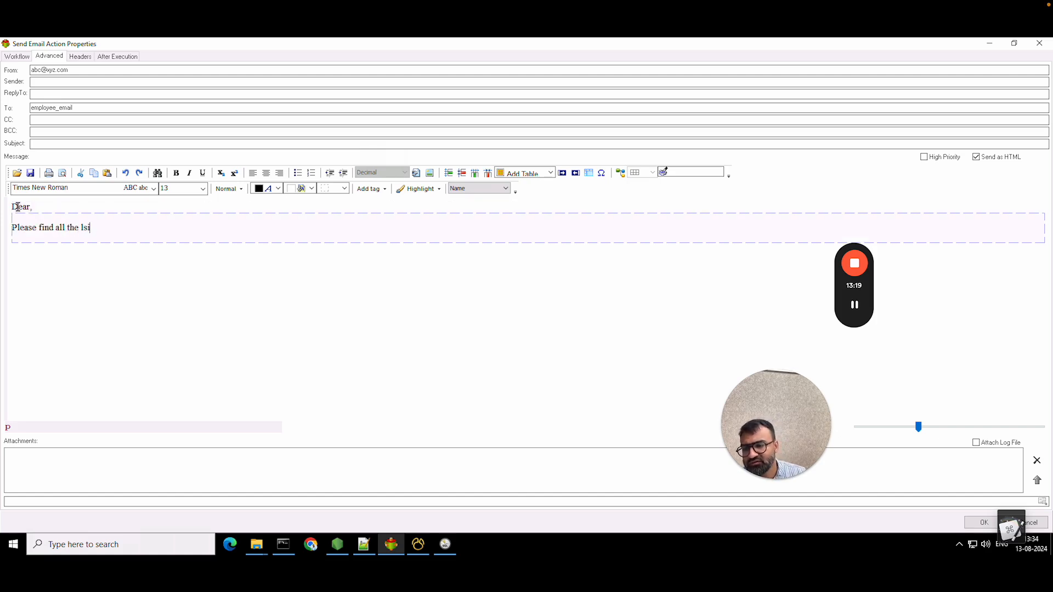
text( your tasks attached below)
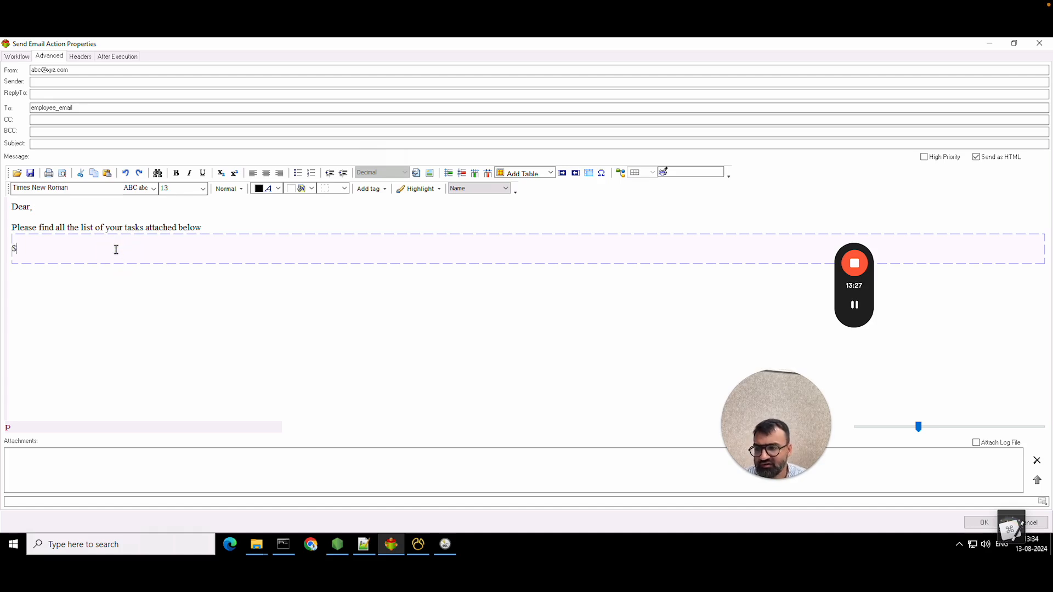
text(#filecontent)
- Add the missing subject 'Your list of Tasks' after the save attempt fails
click(981, 522)
click(592, 306)
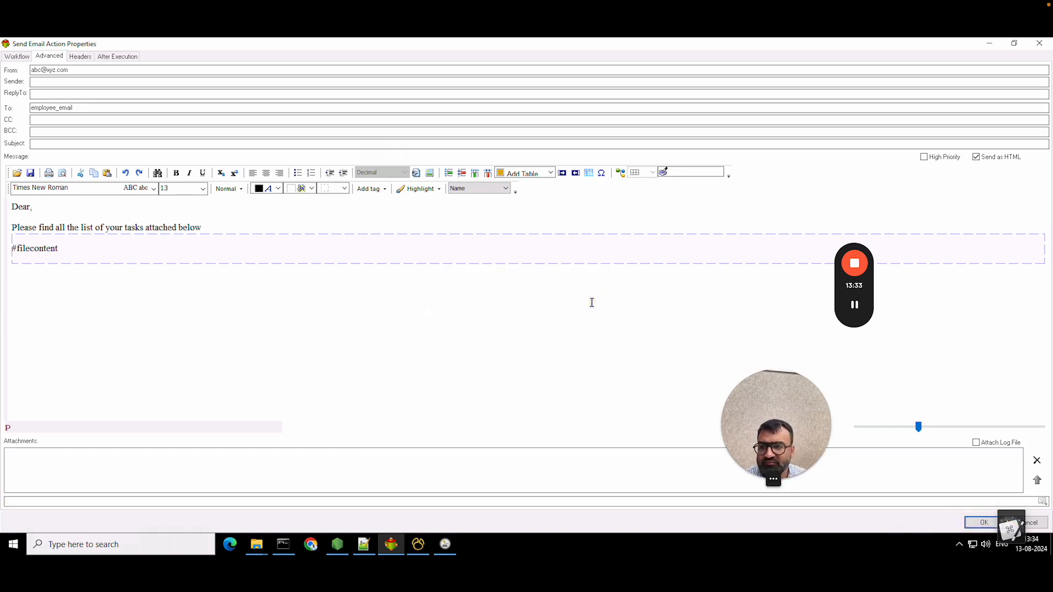
click(256, 144)
text(Your list of Tasks)
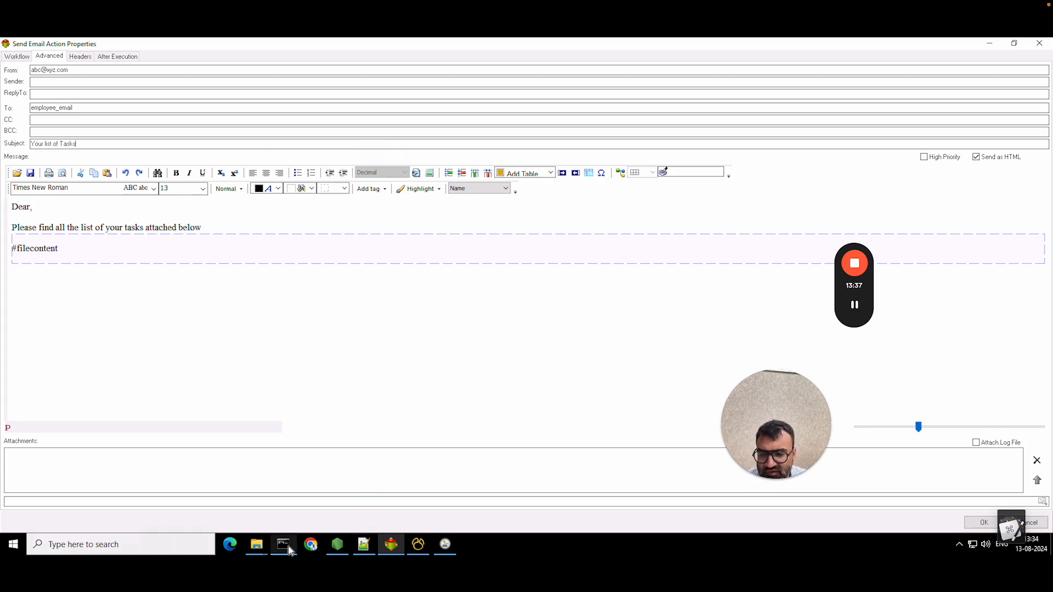
- Correct the body placeholder to #file-content# and save the email action settings
click(364, 545)
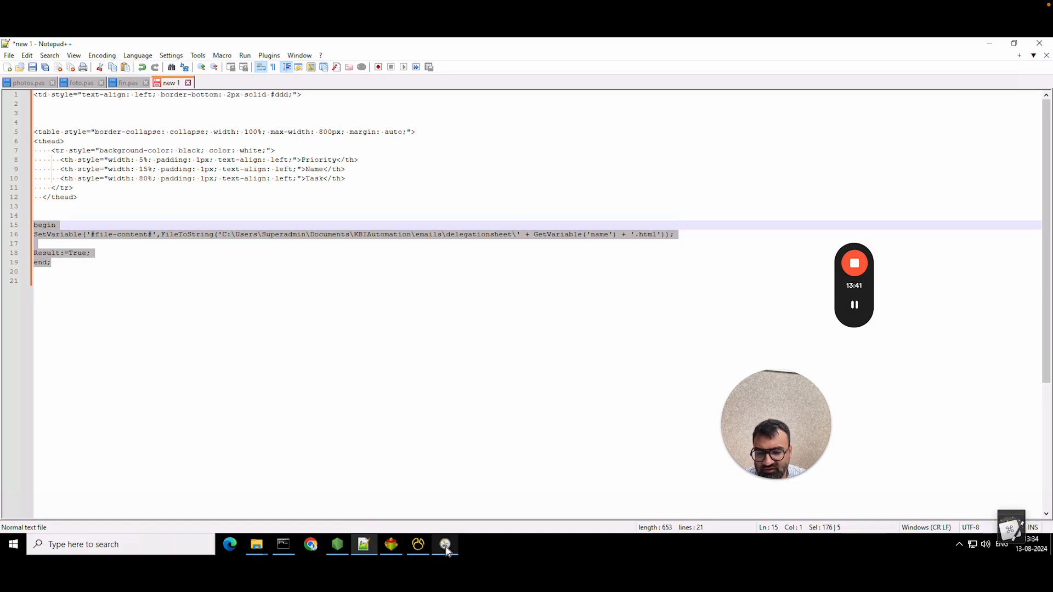
click(391, 545)
click(82, 256)
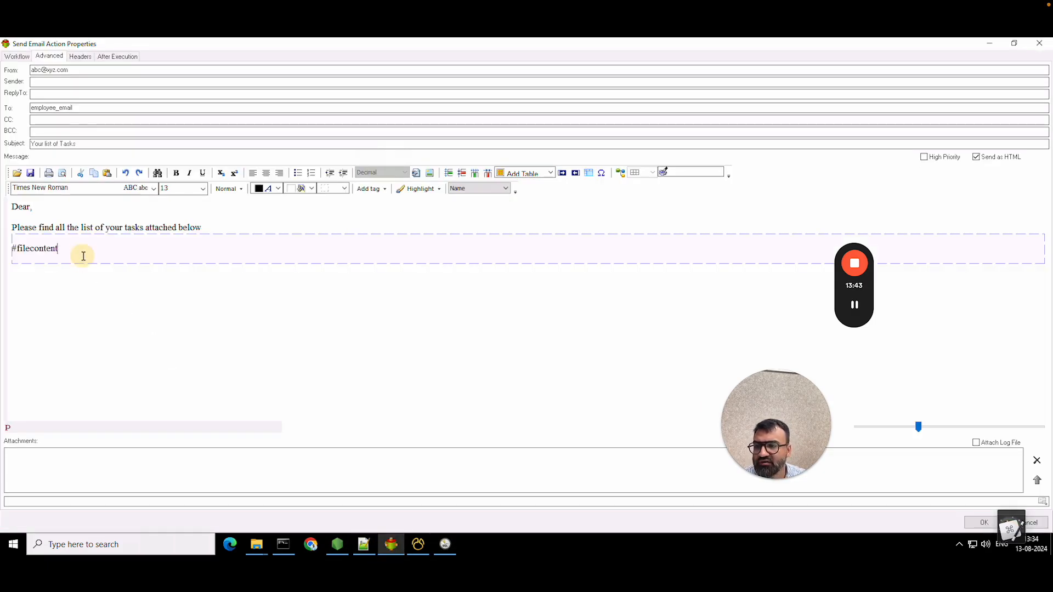
click(364, 547)
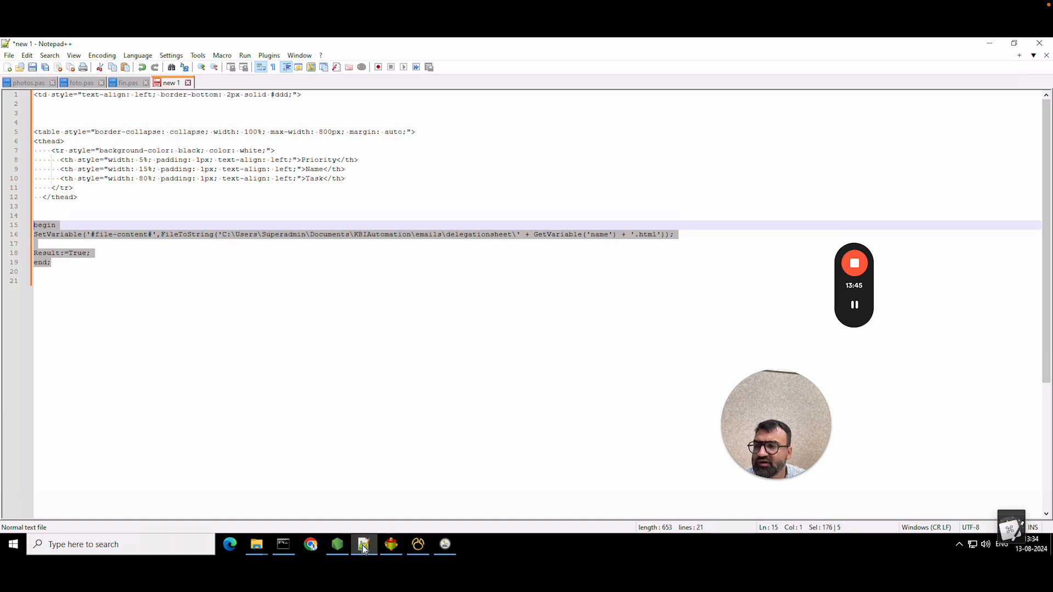
click(364, 545)
click(31, 249)
text(-content)
click(88, 250)
double_click(51, 108)
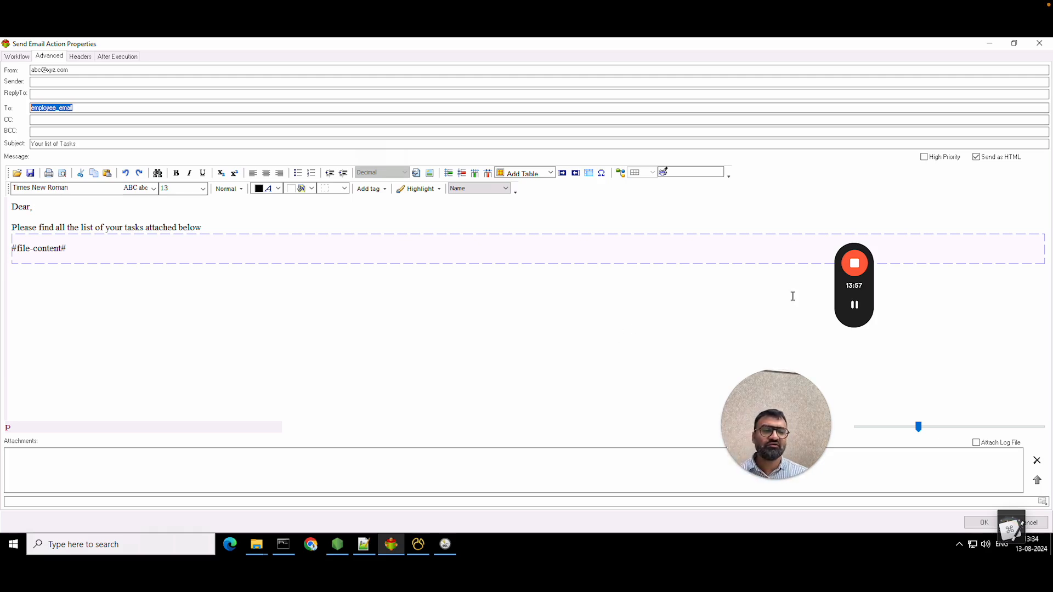
click(984, 523)
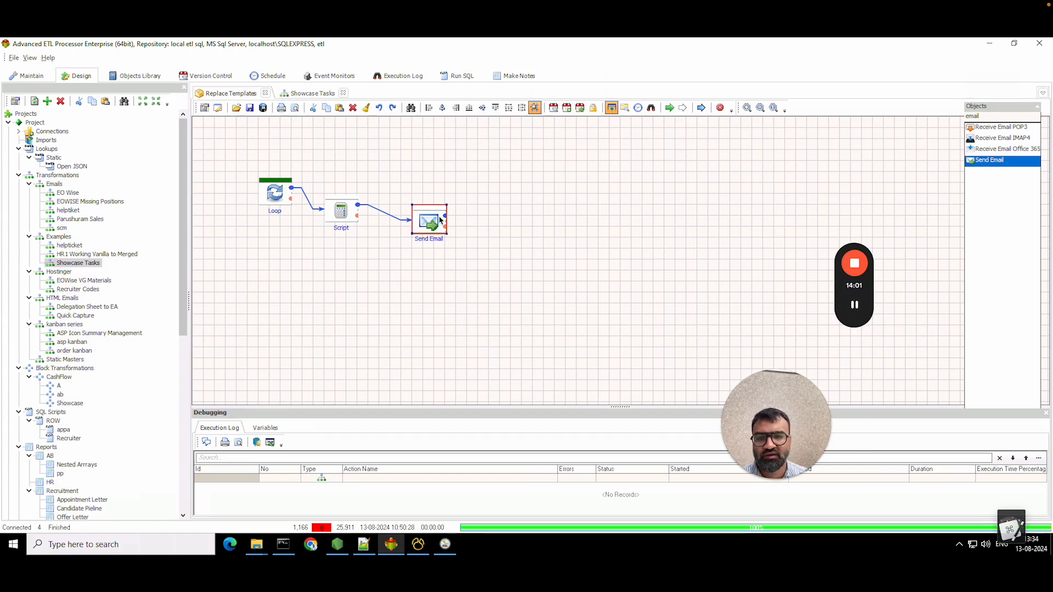
- Link Send Email back to Loop and place a Set Variable step left of Loop
drag(445, 220, 278, 190)
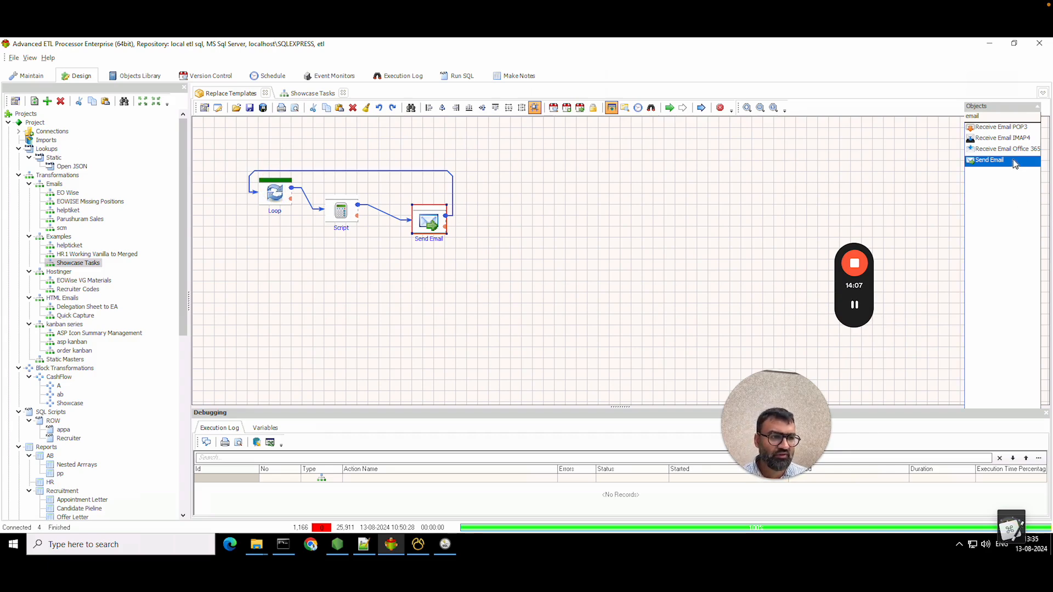
double_click(999, 117)
text(sub)
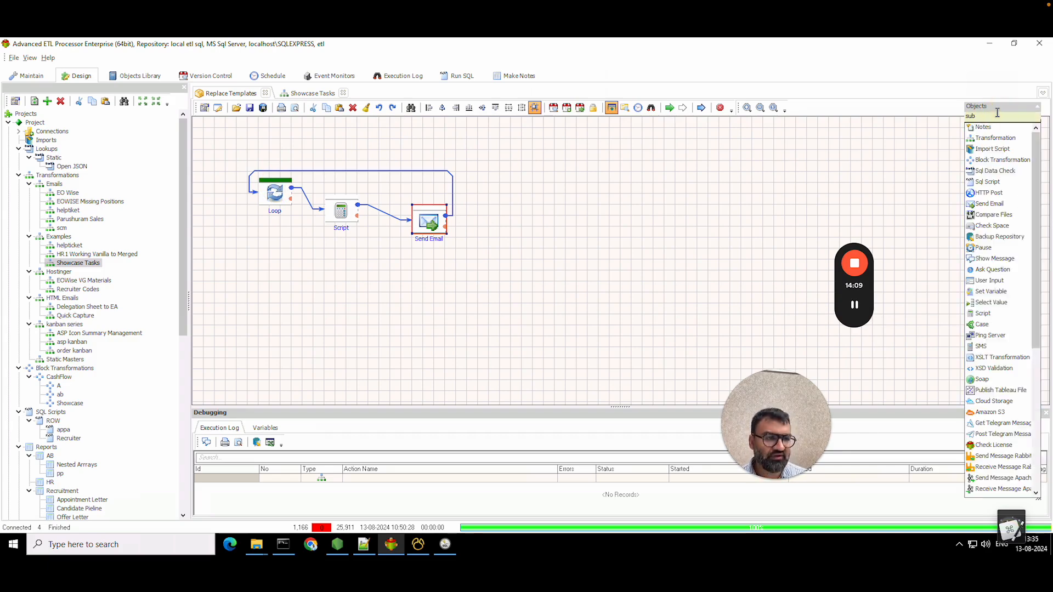
key(BackSpace)
key(BackSpace)
key(BackSpace)
text(set)
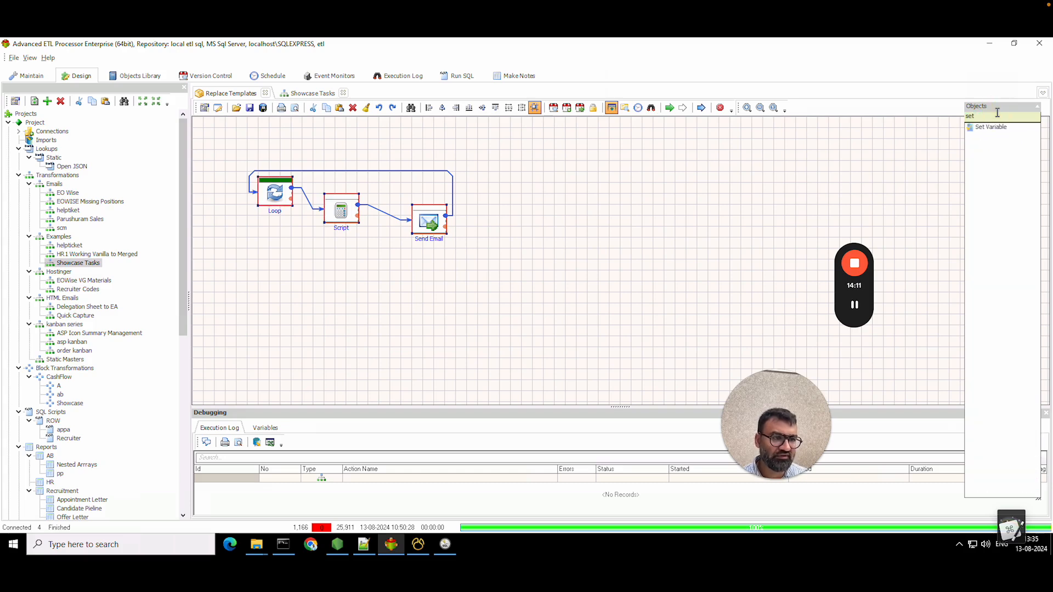
drag(996, 135, 215, 218)
- Add a <Subdirectory> variable with value emails\tasklist\ to the Set Variable step and save
double_click(211, 213)
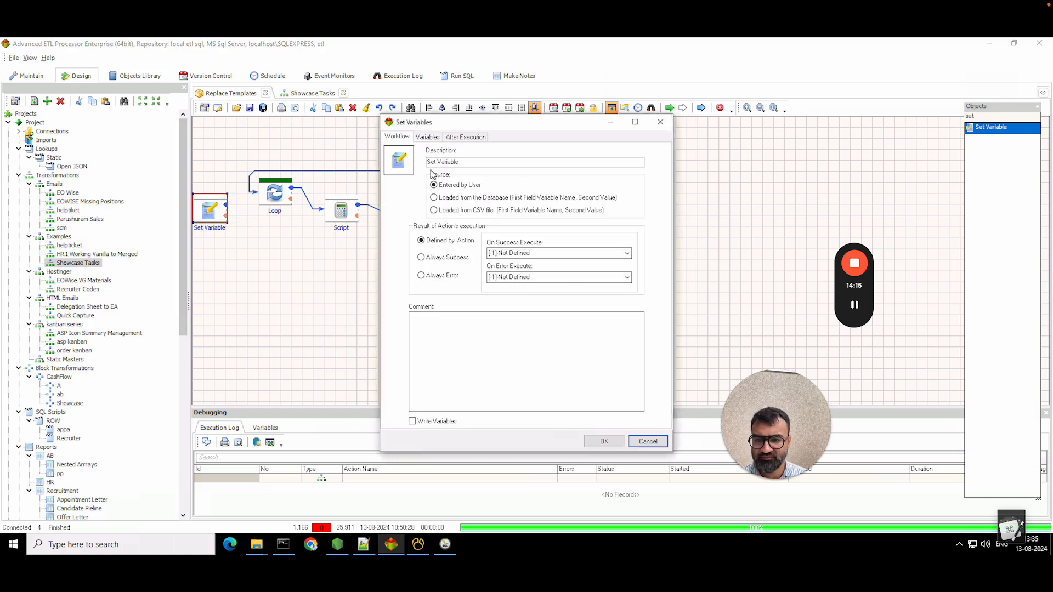
click(428, 137)
click(437, 188)
text(;et)
click(434, 247)
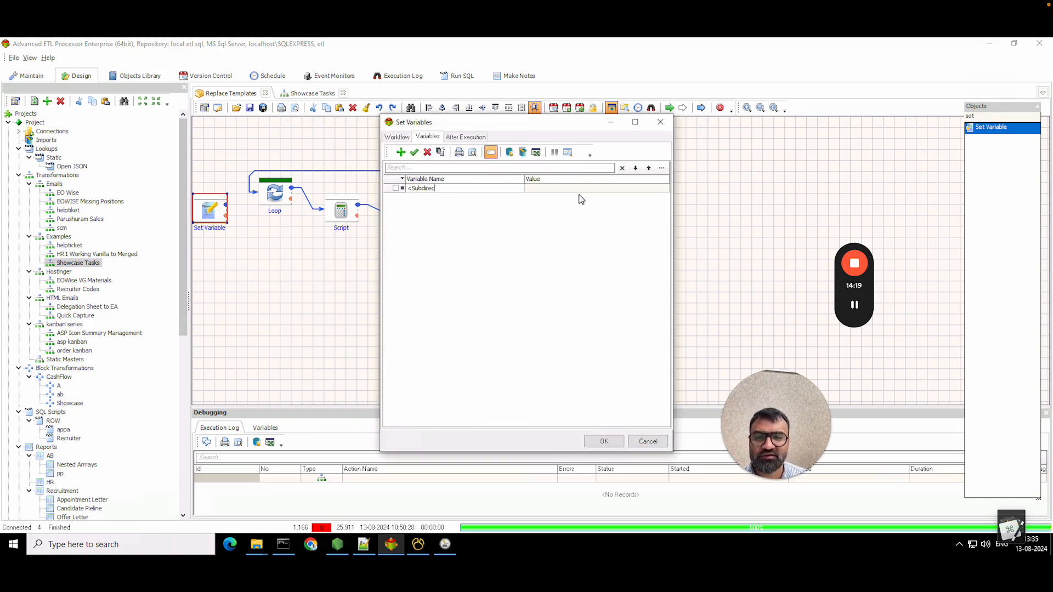
click(581, 189)
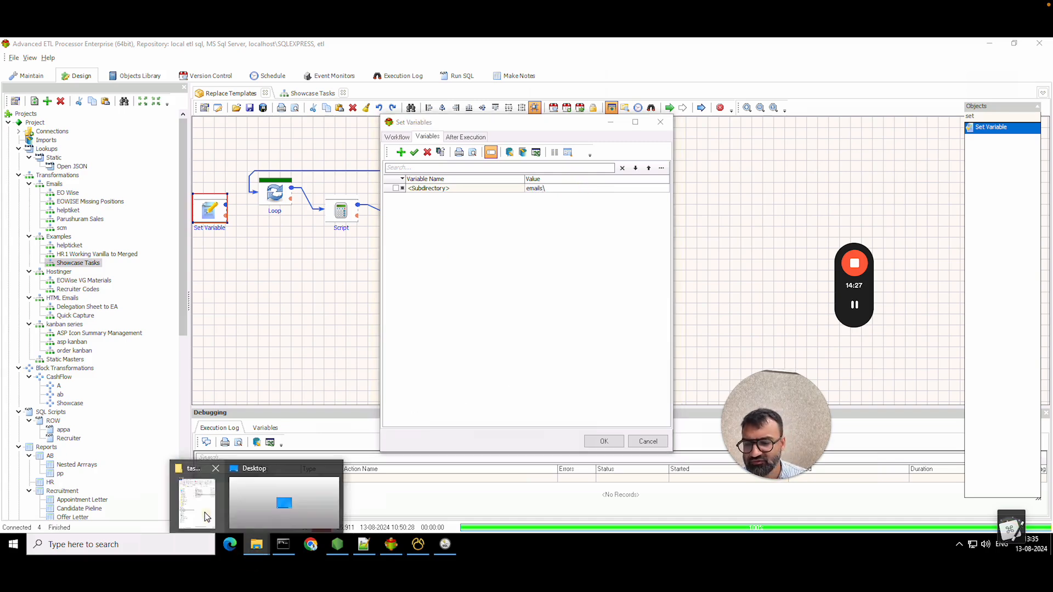
click(256, 544)
click(78, 128)
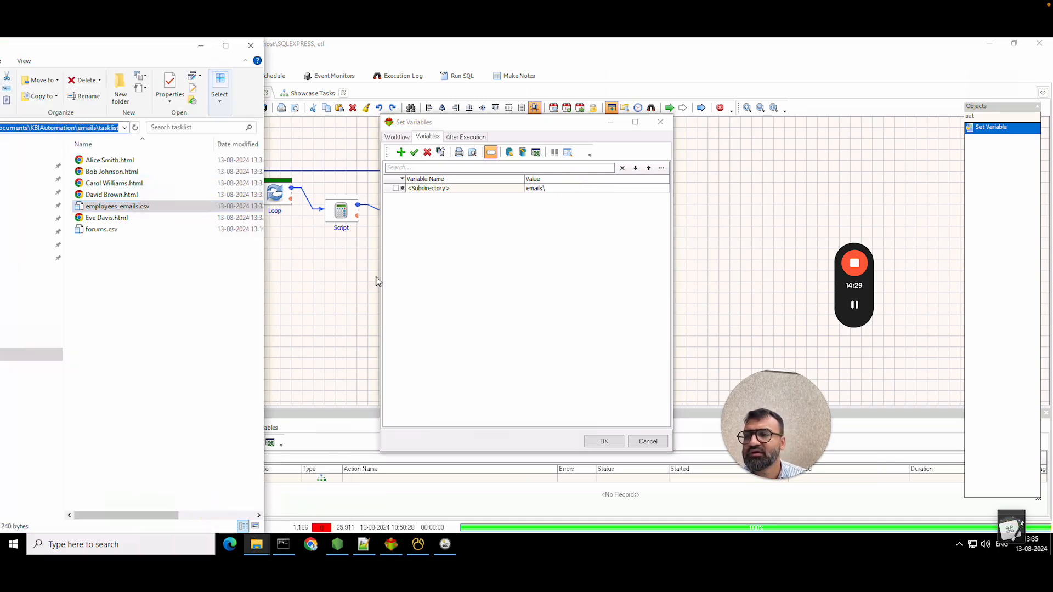
click(485, 325)
click(583, 189)
click(583, 189)
text(tasklist\)
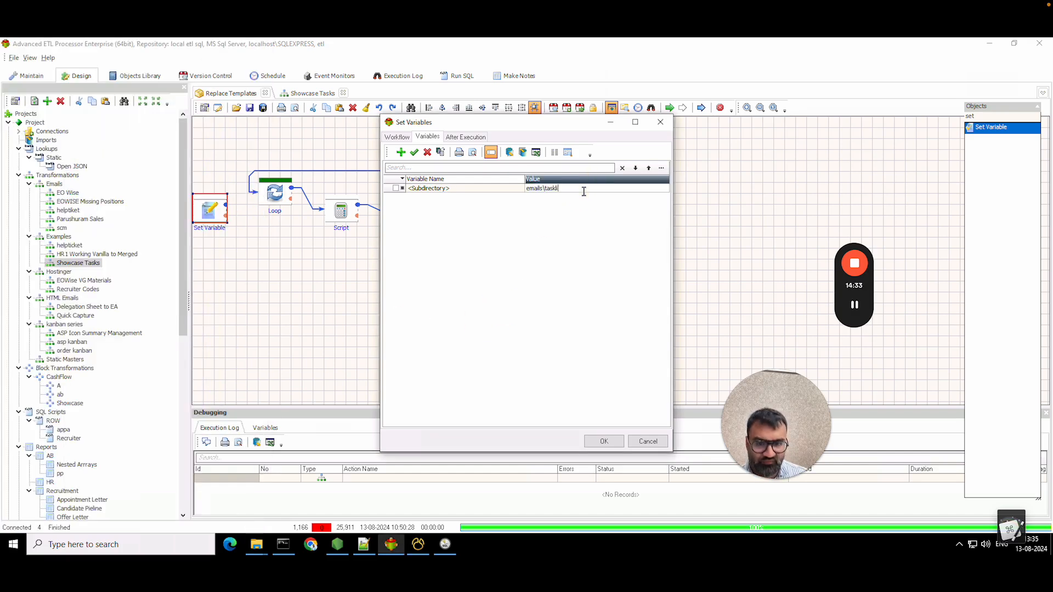
click(605, 441)
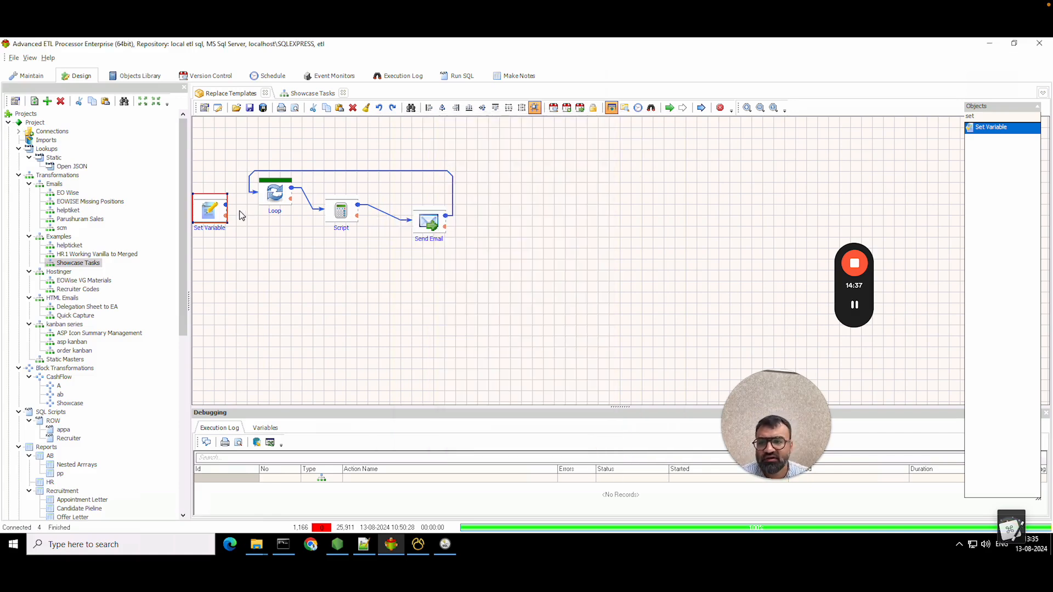
- Link Set Variable to Loop, make it the start step, and run the workflow in debug
drag(227, 207, 275, 193)
right_click(196, 207)
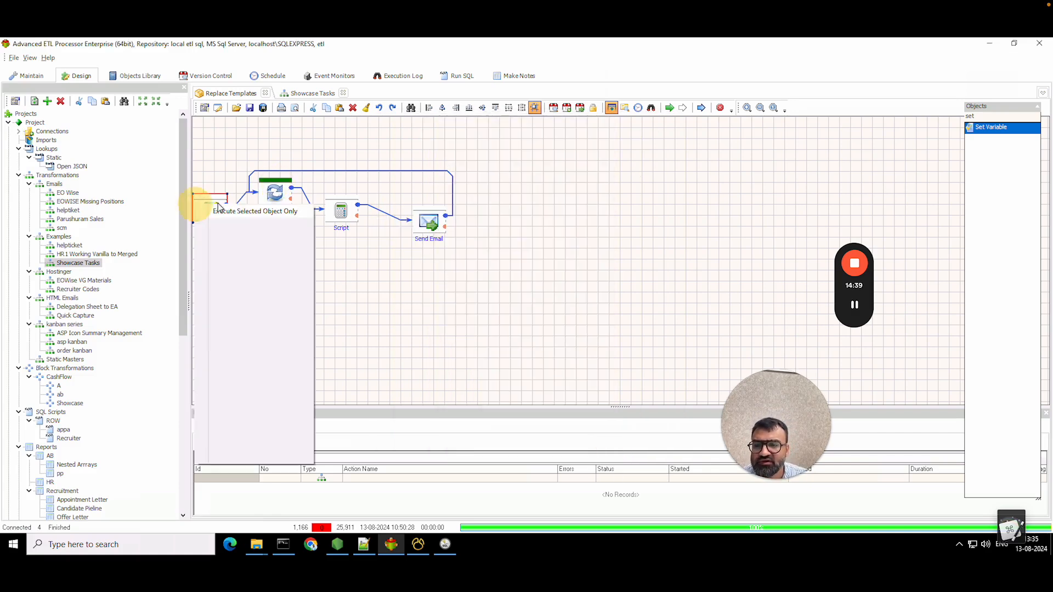
click(234, 224)
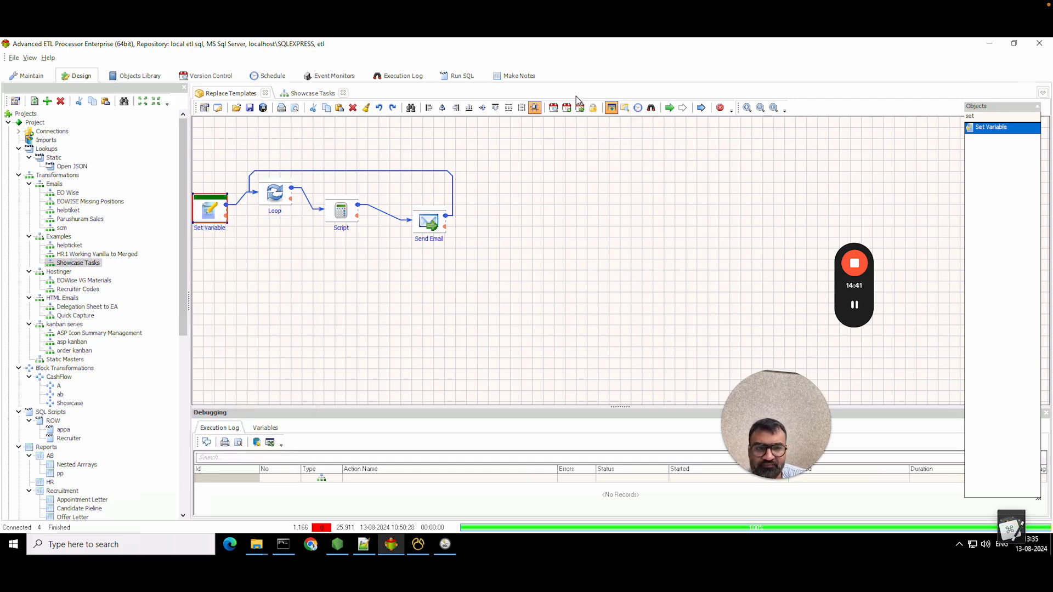
click(670, 109)
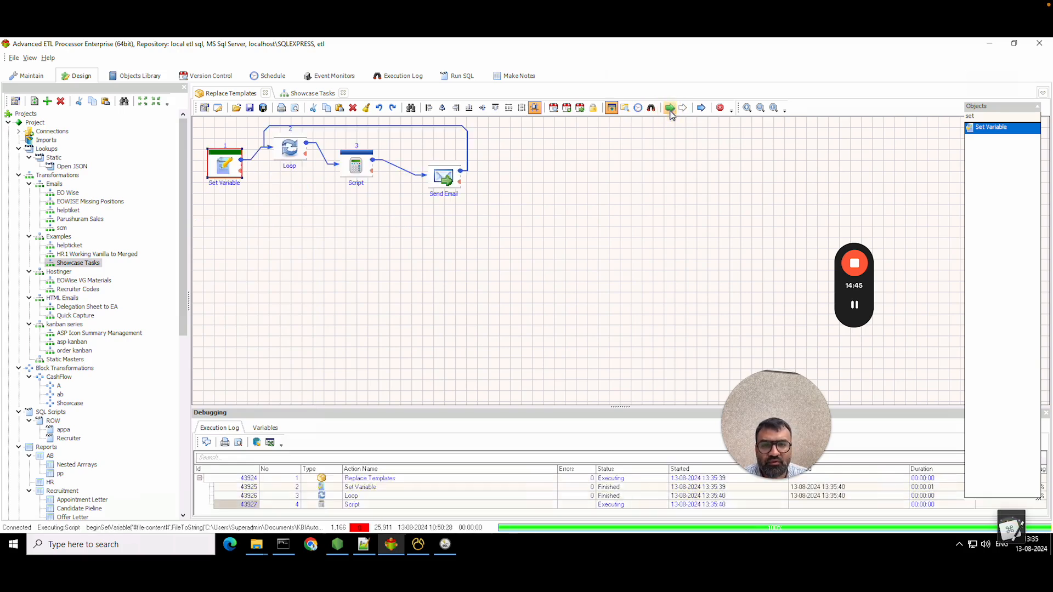
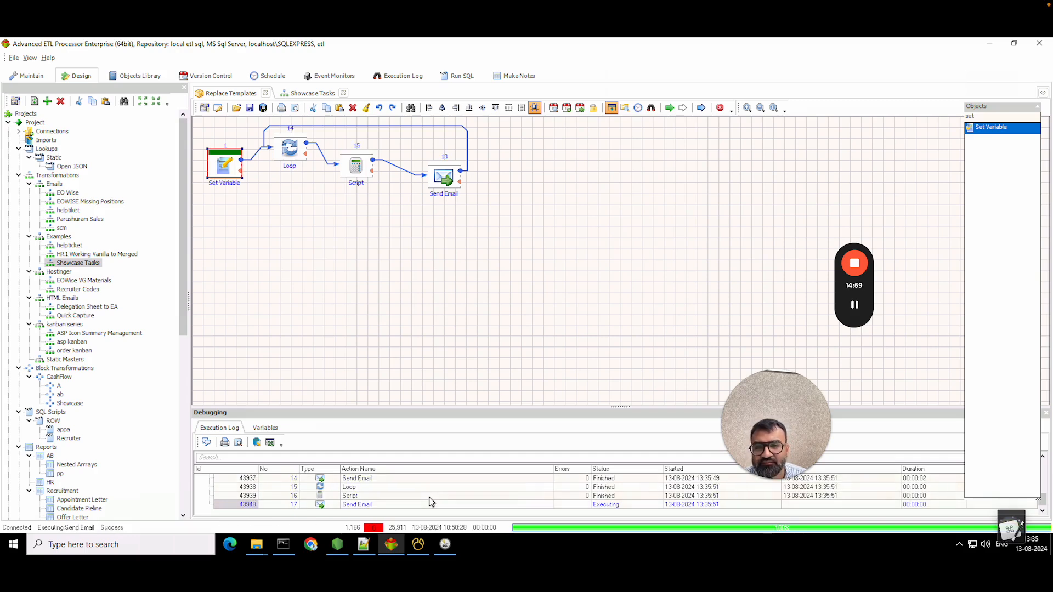
- Wait until every send action in the Replace Templates execution log shows Finished
mouse_move(849, 310)
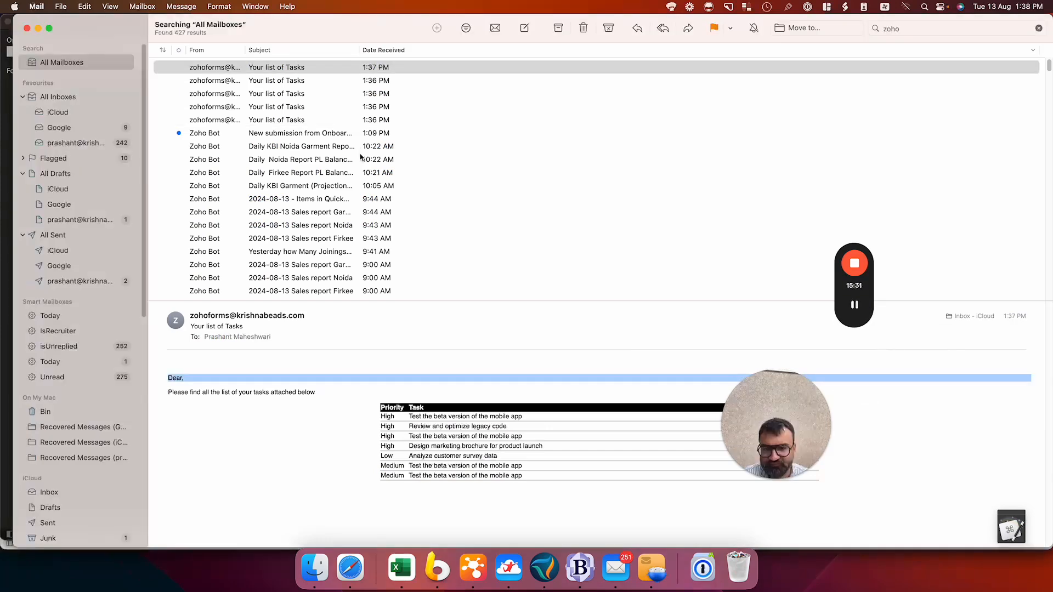
- Preview each employee's 'Your list of Tasks' email and its personalised task table
click(234, 68)
mouse_move(854, 312)
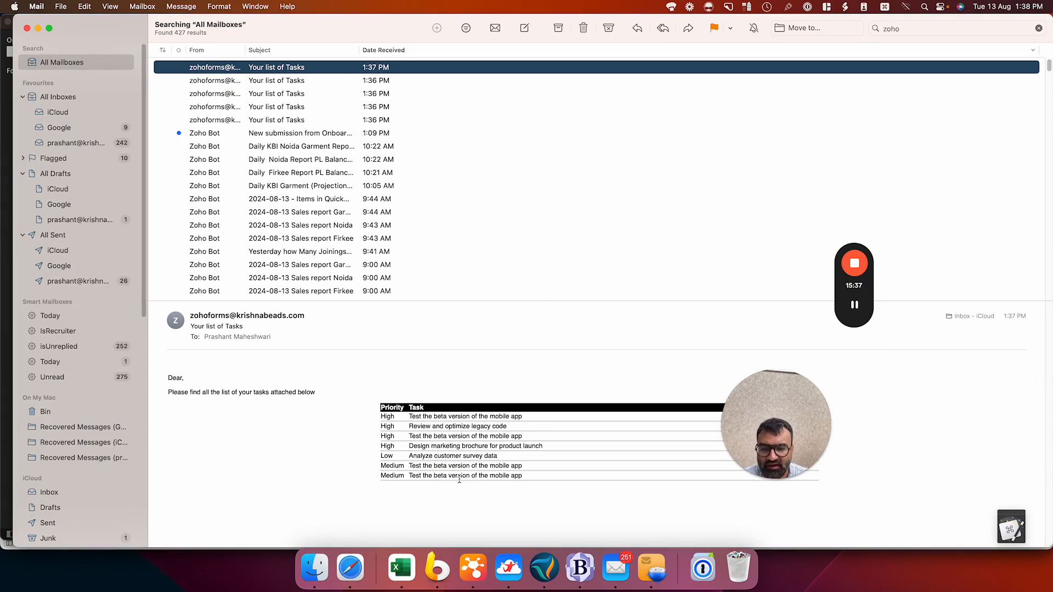
click(291, 81)
click(290, 94)
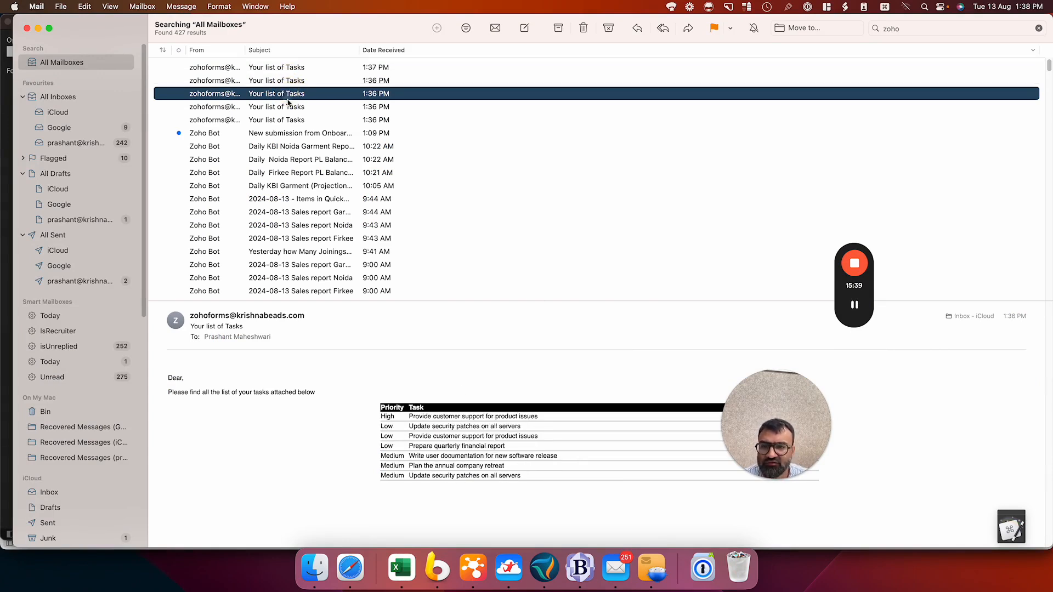
click(286, 120)
click(280, 107)
click(275, 93)
click(271, 79)
- Return to the newest 1:37 PM task email, then go back to the Windows ETL session
click(271, 71)
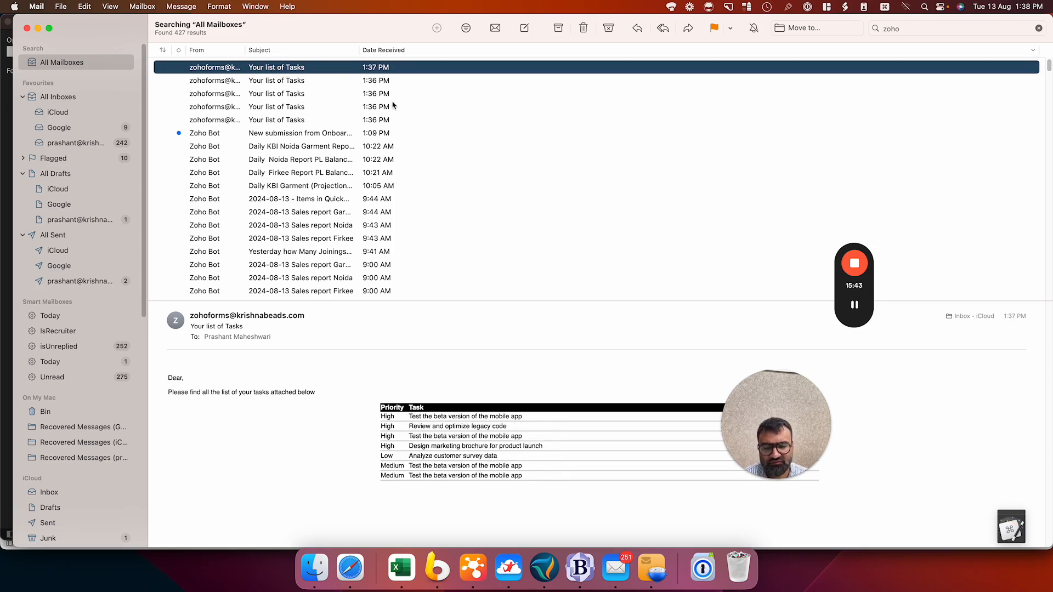
click(203, 377)
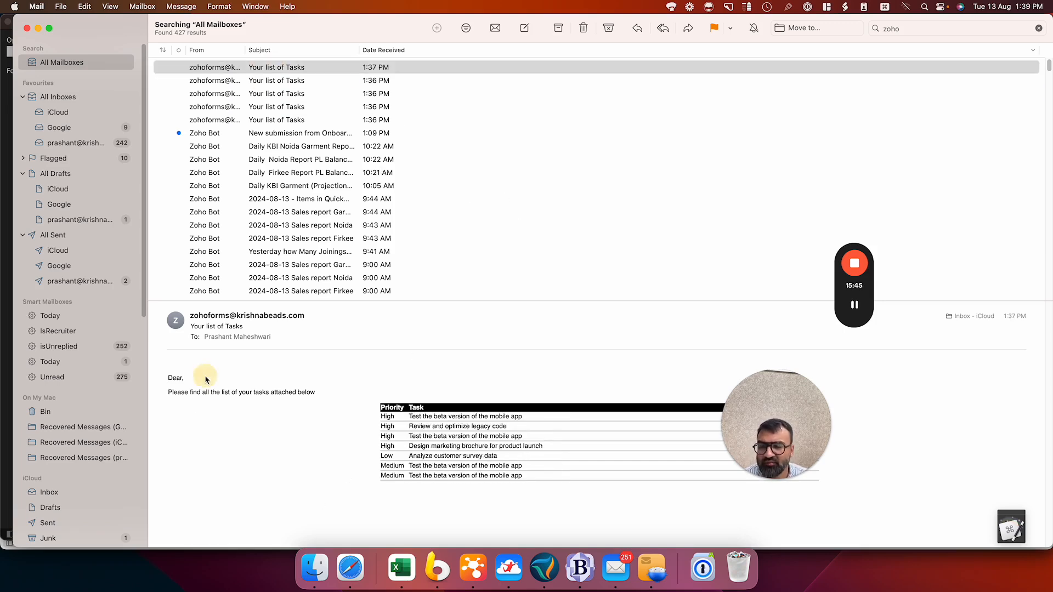
click(261, 69)
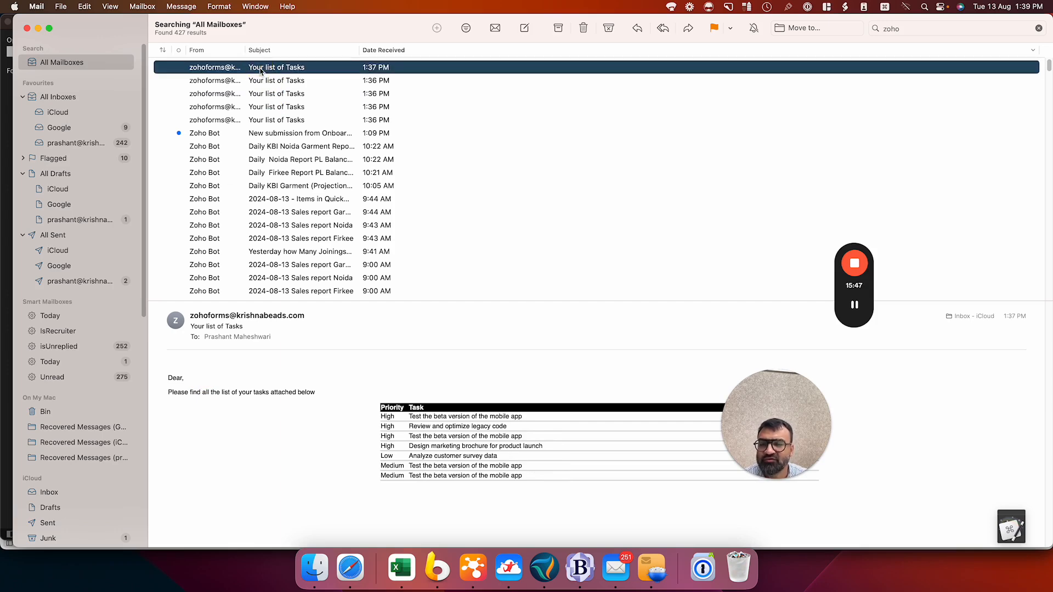
click(509, 569)
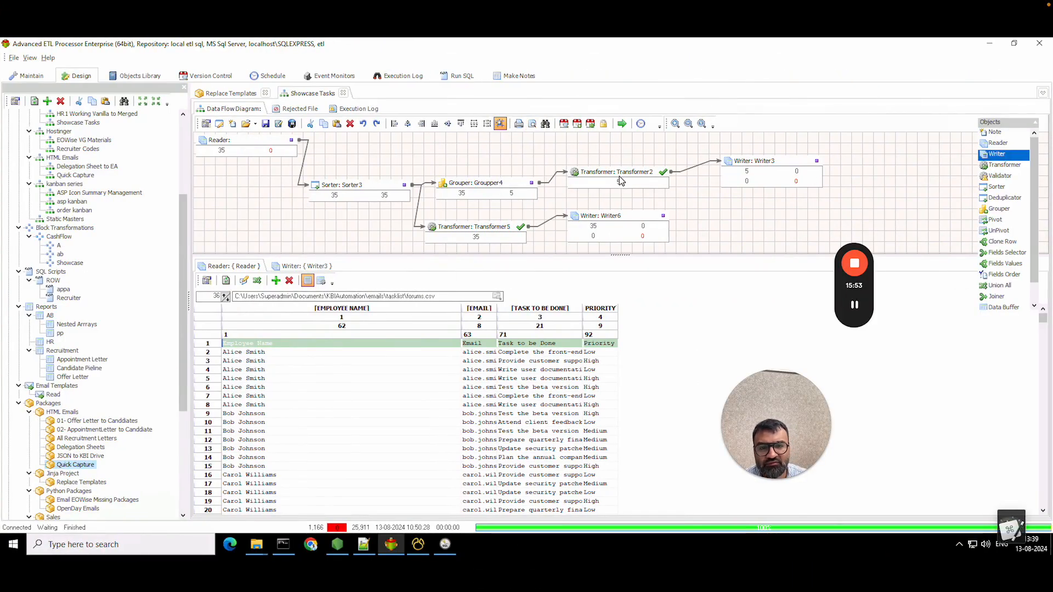
double_click(459, 188)
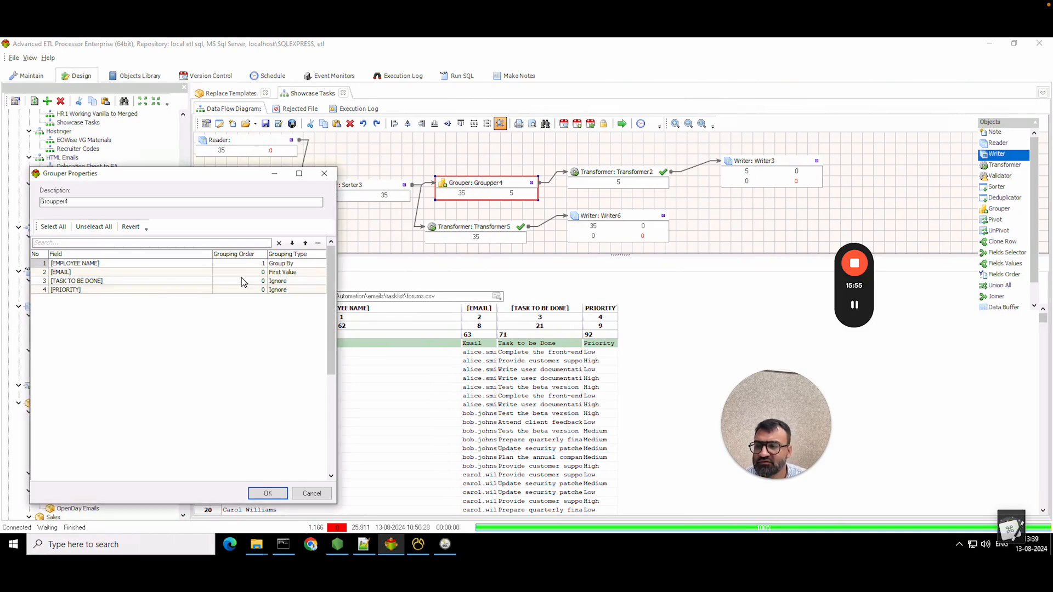
click(312, 493)
double_click(632, 179)
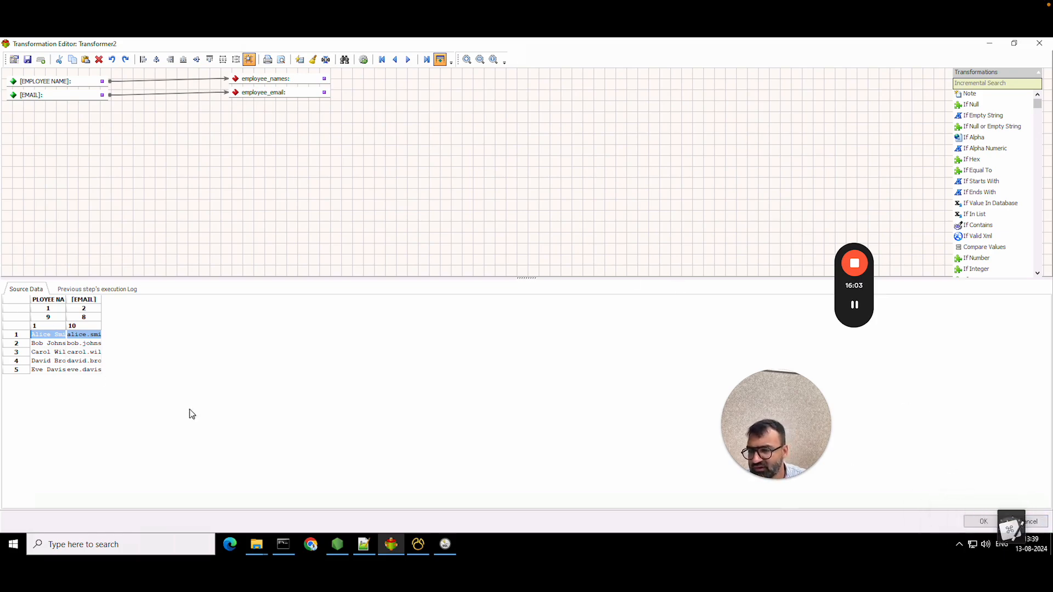
click(1031, 522)
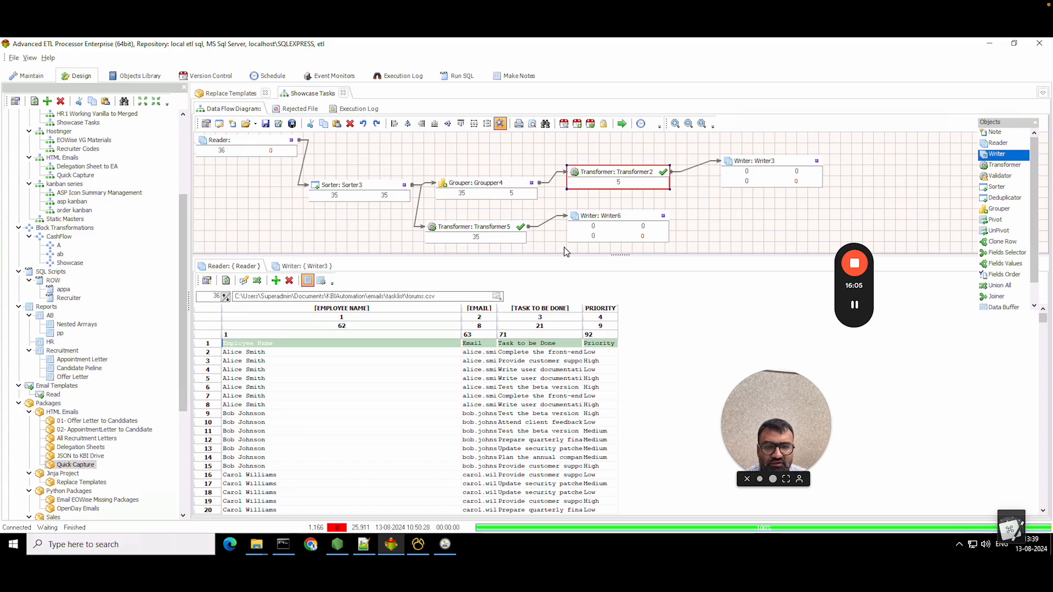
- Open the Replace Templates package's Send Email step to show its recipient, subject and message
click(231, 94)
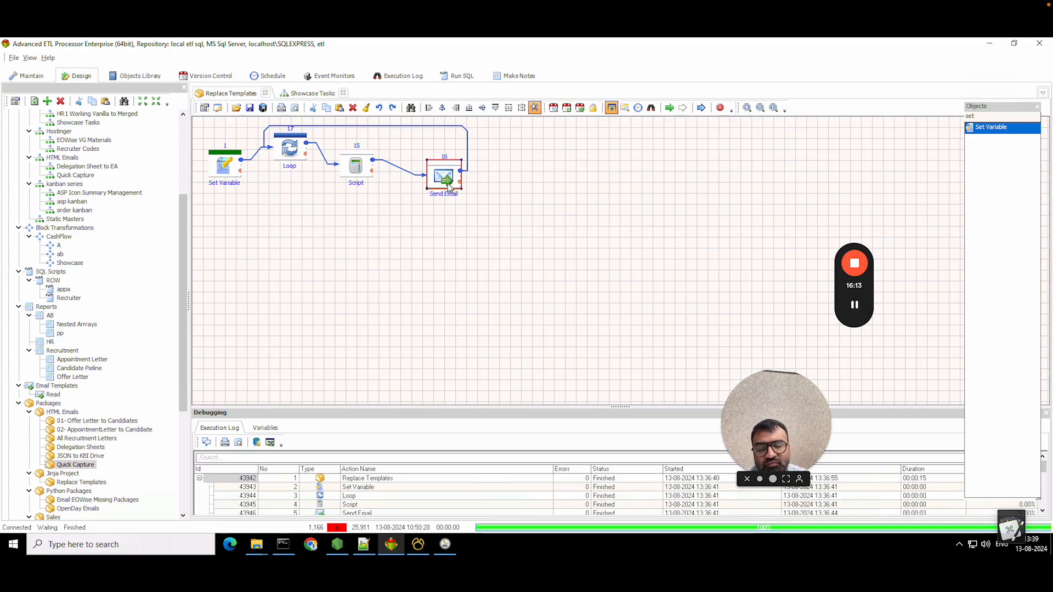
mouse_move(857, 311)
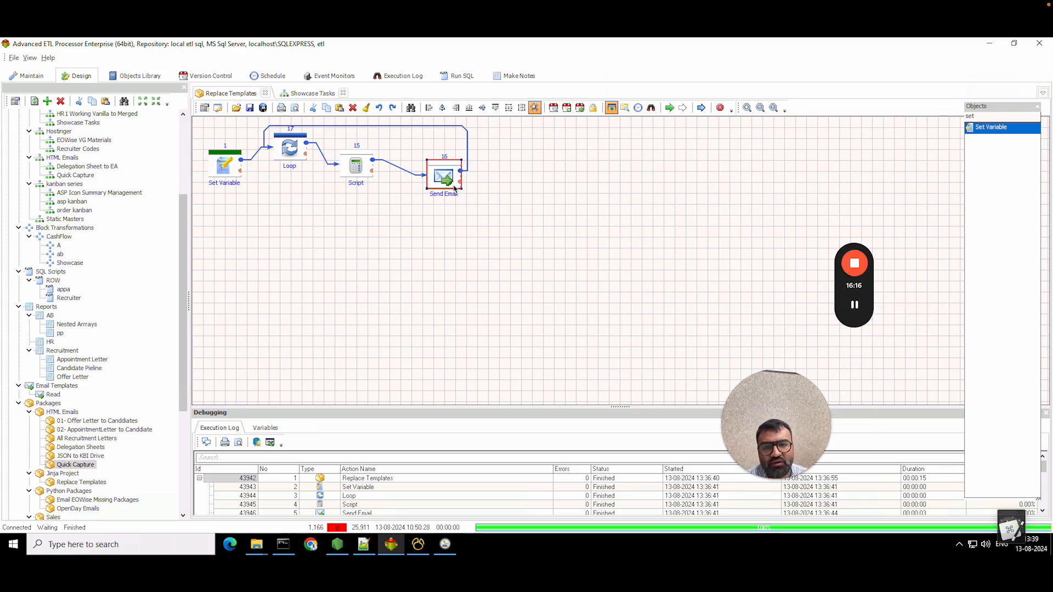
double_click(437, 180)
click(49, 56)
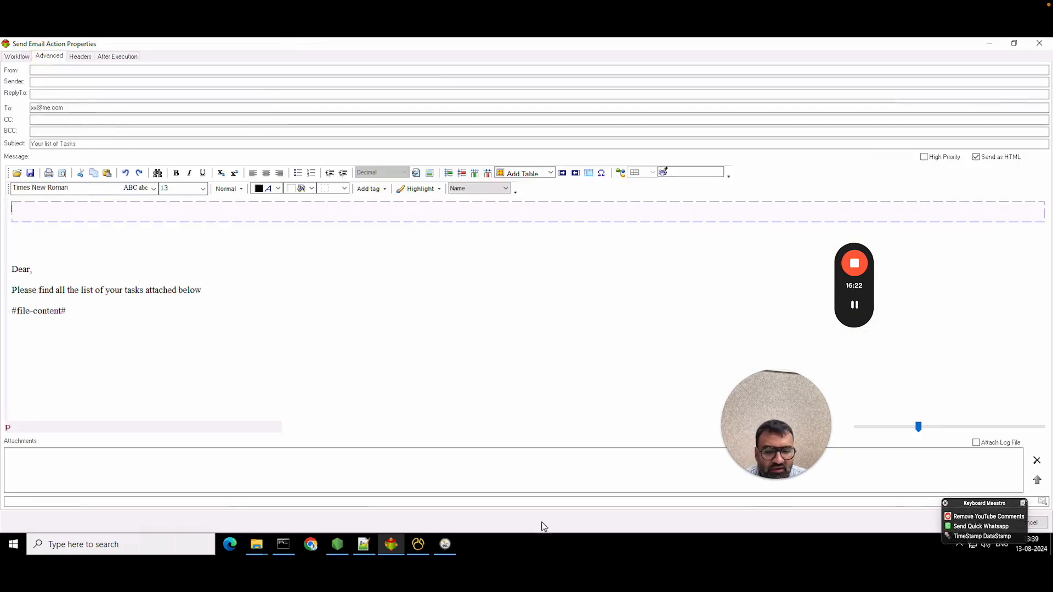
- Check the contents of employees_emails.csv as plain text in Notepad
mouse_move(267, 538)
click(181, 485)
right_click(153, 208)
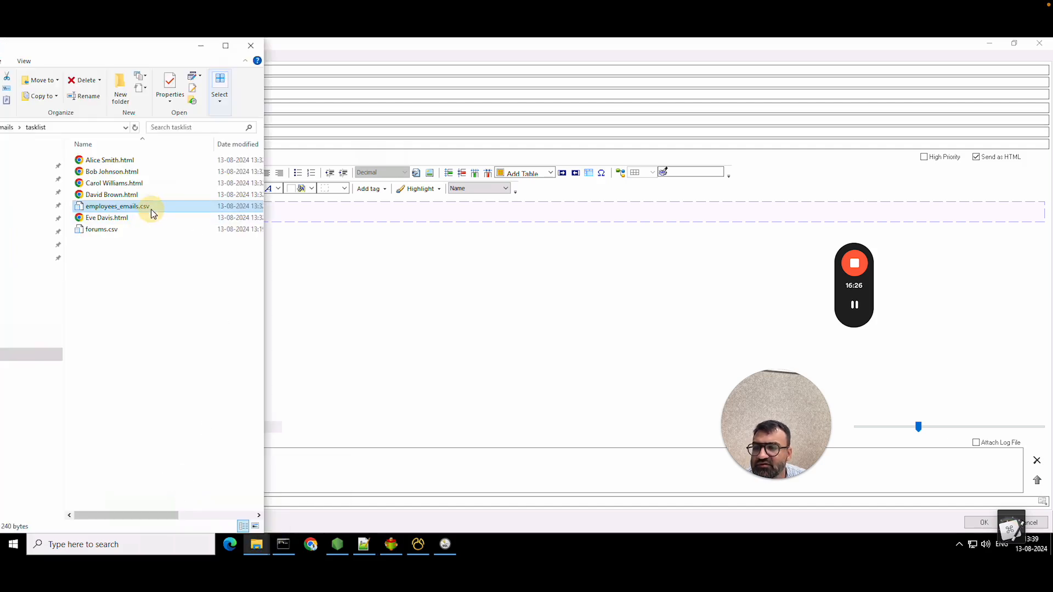
click(200, 233)
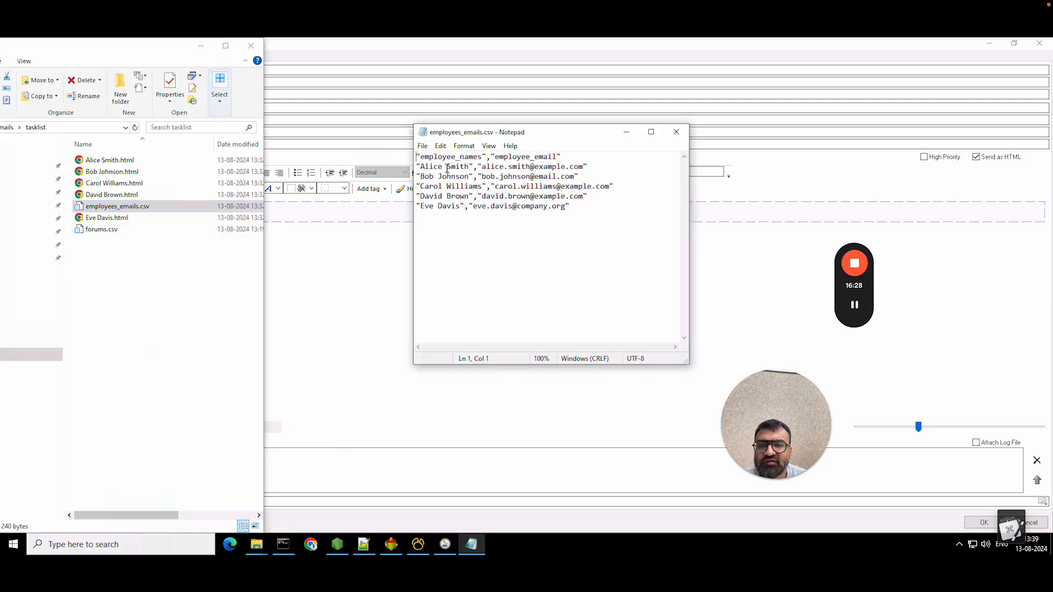
click(677, 131)
click(430, 254)
- Remove the blank lines above the 'Dear,' greeting and type employee_names into the message
click(13, 266)
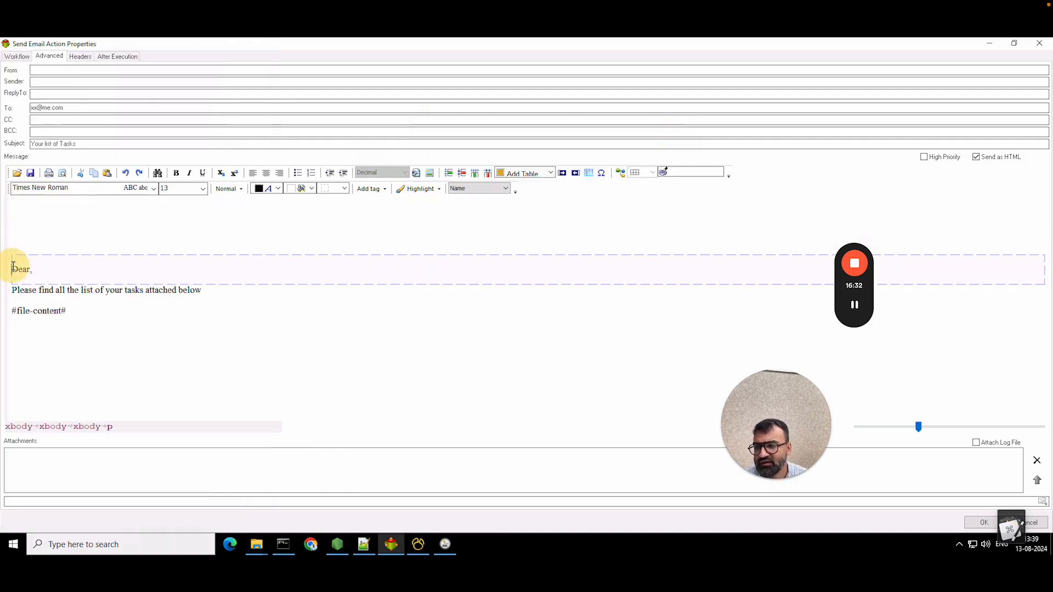
key(BackSpace)
key(BackSpace)
key(BackSpace)
key(Down)
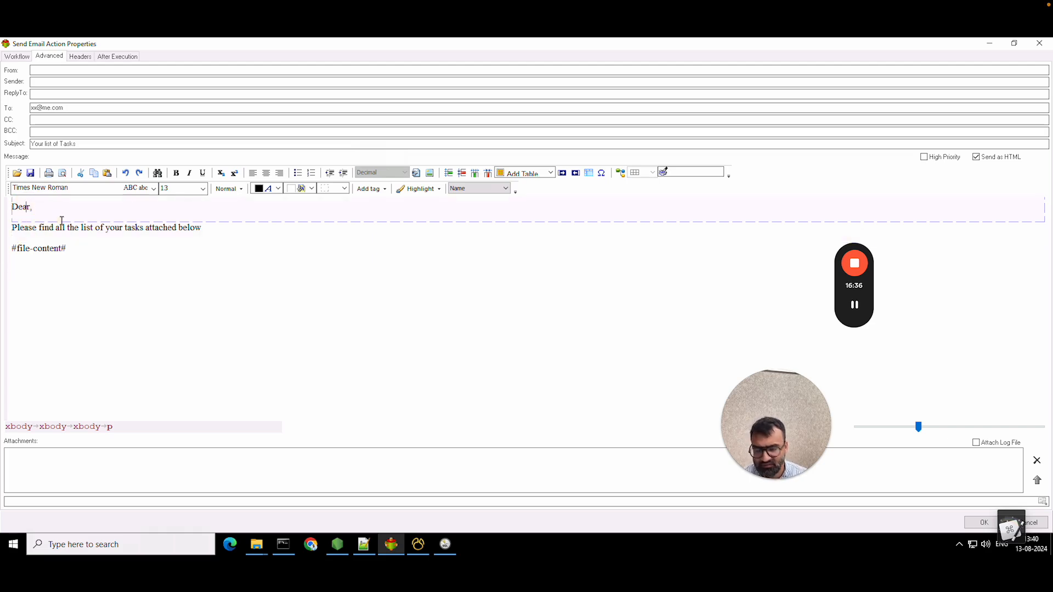
text(employee_names)
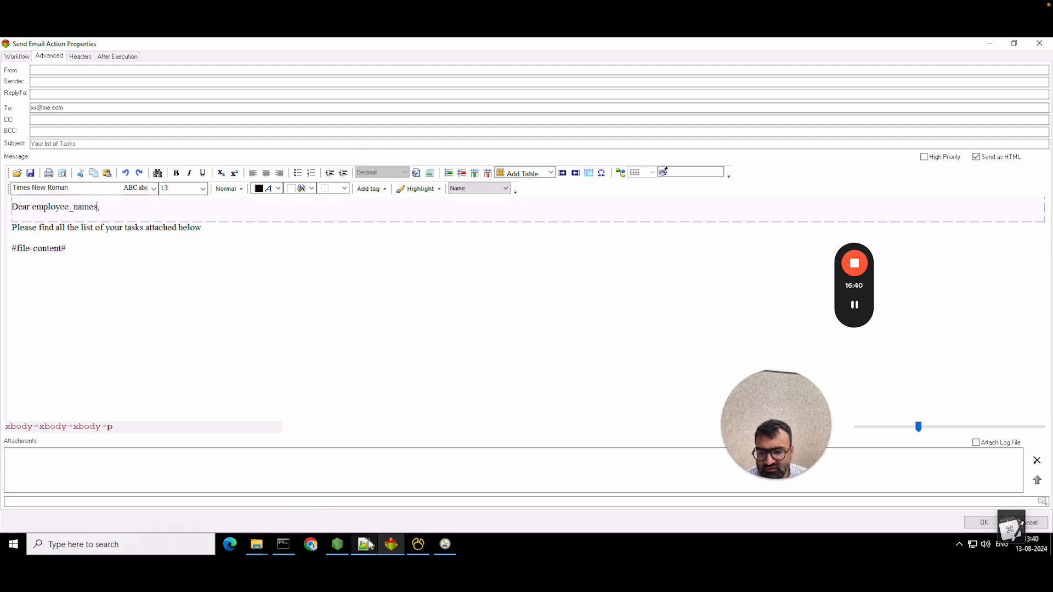
- Recheck employees_emails.csv in Notepad, then return to the end of the greeting line
mouse_move(258, 540)
click(199, 504)
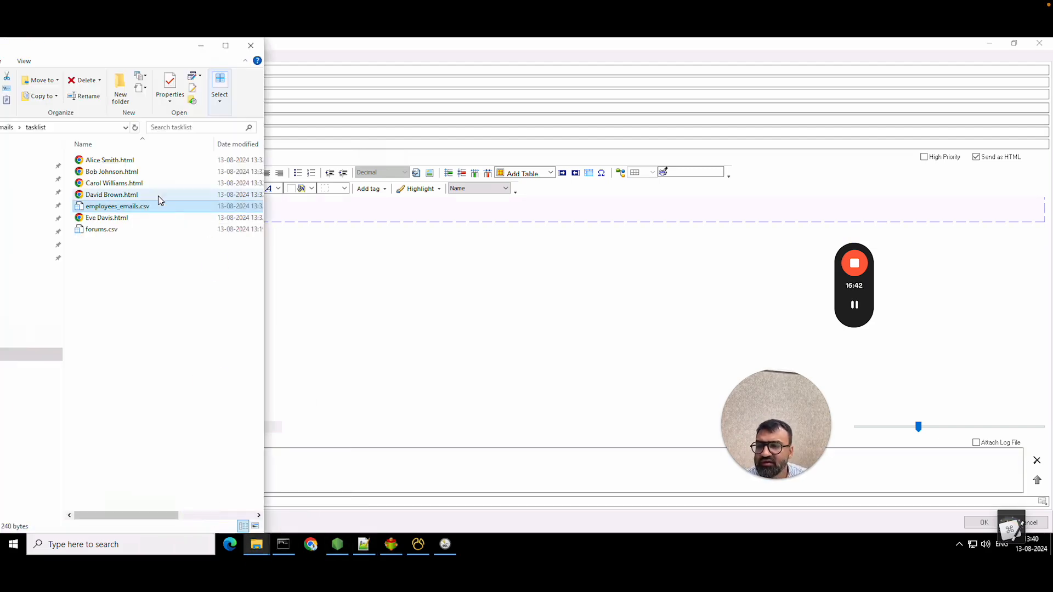
right_click(153, 210)
click(207, 230)
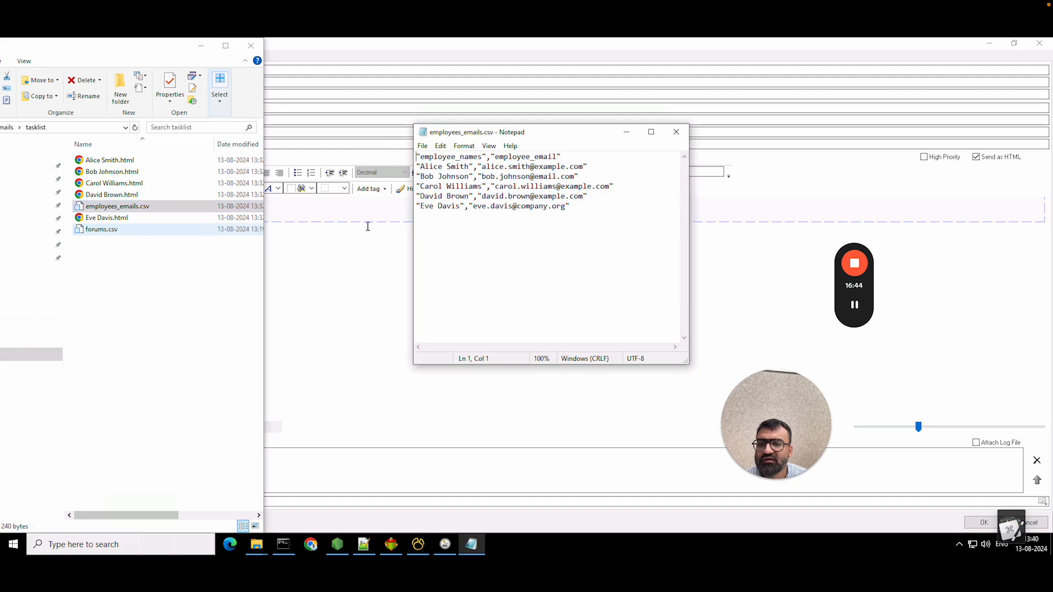
click(676, 132)
click(432, 367)
click(101, 206)
- Prefix the subject with the today's-date tag and ' - ', giving '<CurrentDate> - Your list of Tasks'
click(33, 144)
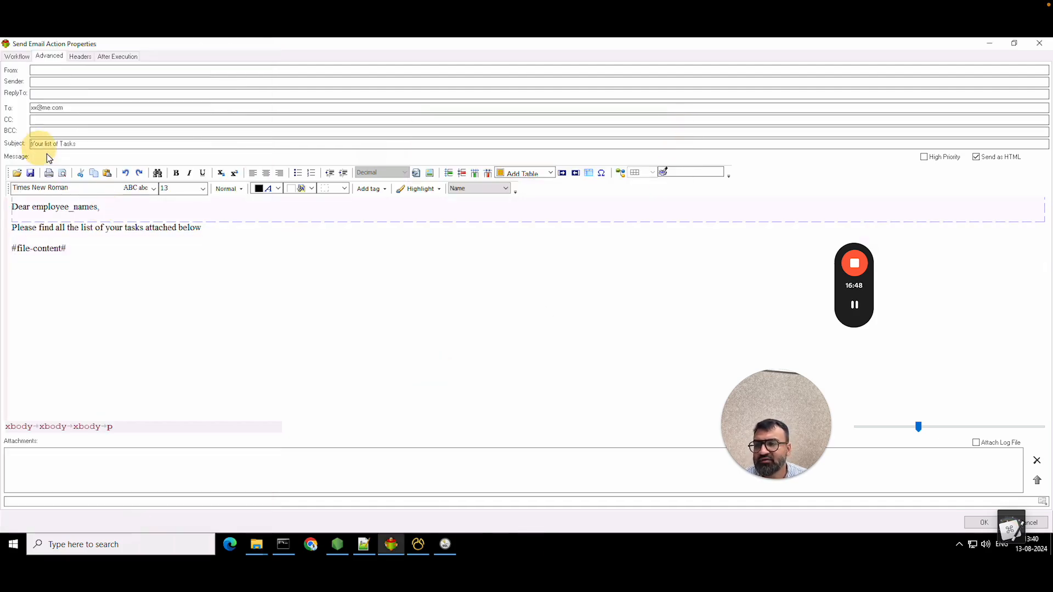
text(ts)
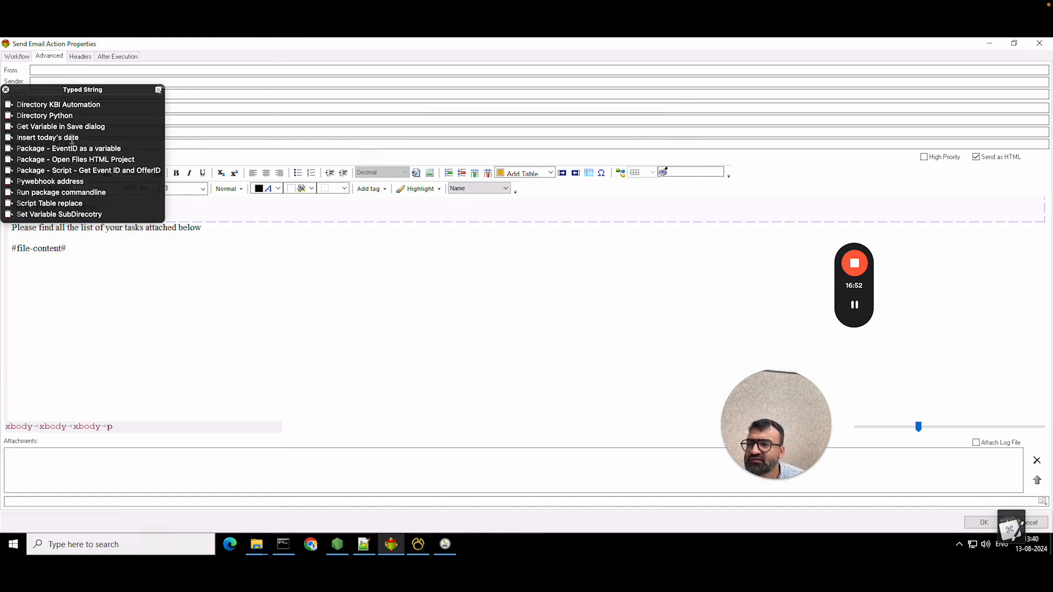
click(72, 139)
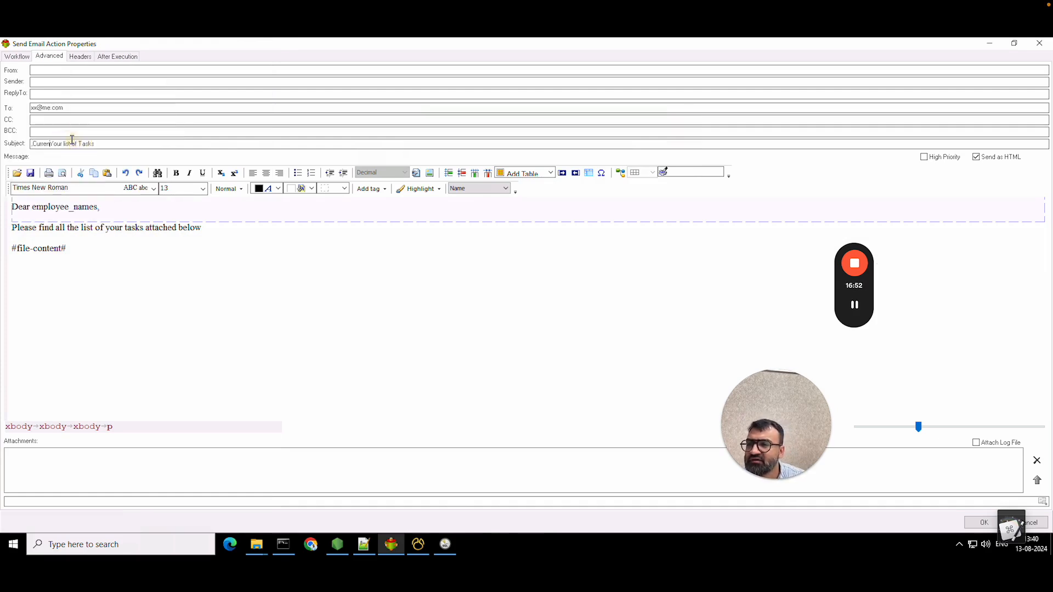
click(33, 144)
key(BackSpace)
text(<)
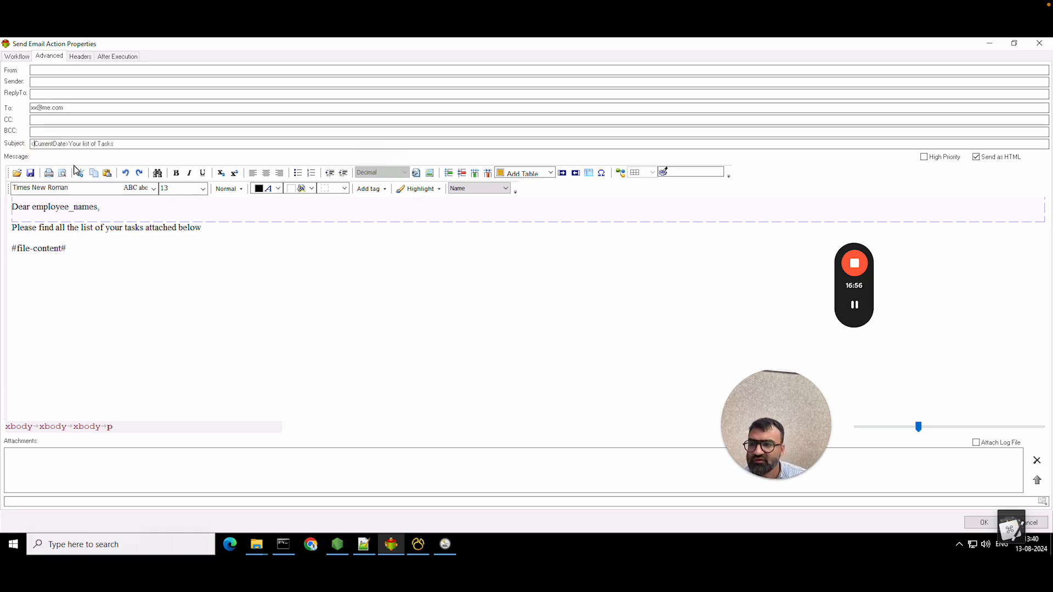
click(70, 143)
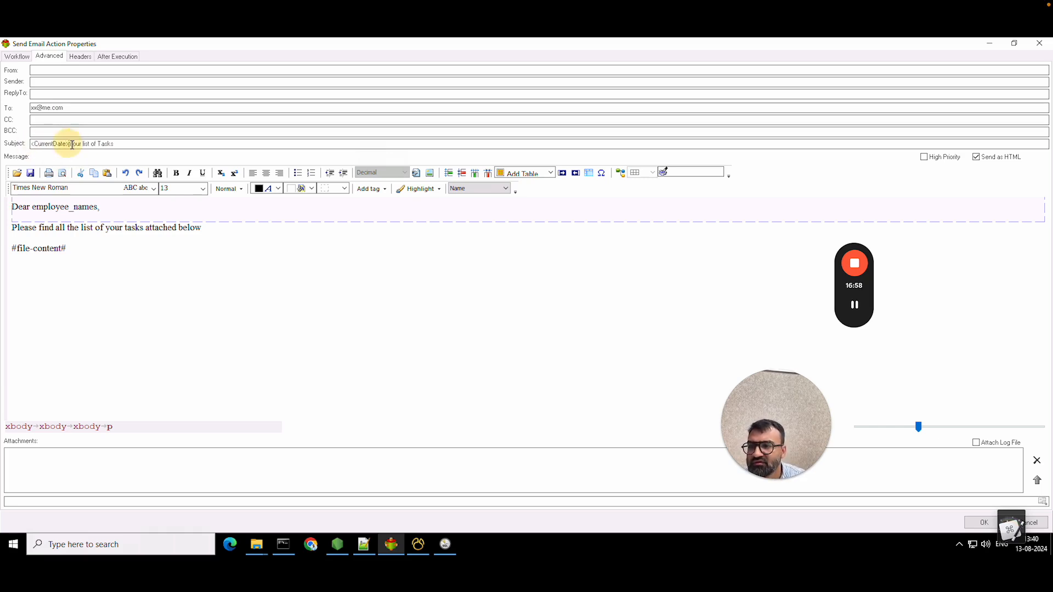
text(-)
click(138, 250)
click(109, 298)
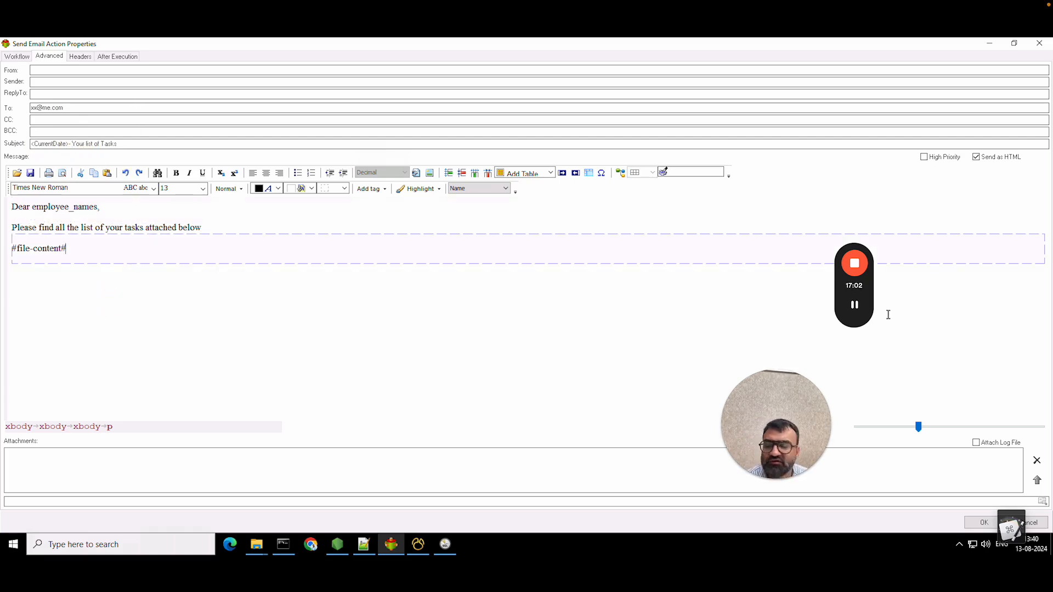
- Save the Send Email settings, rerun the Replace Templates package, and switch to the Mac
click(864, 311)
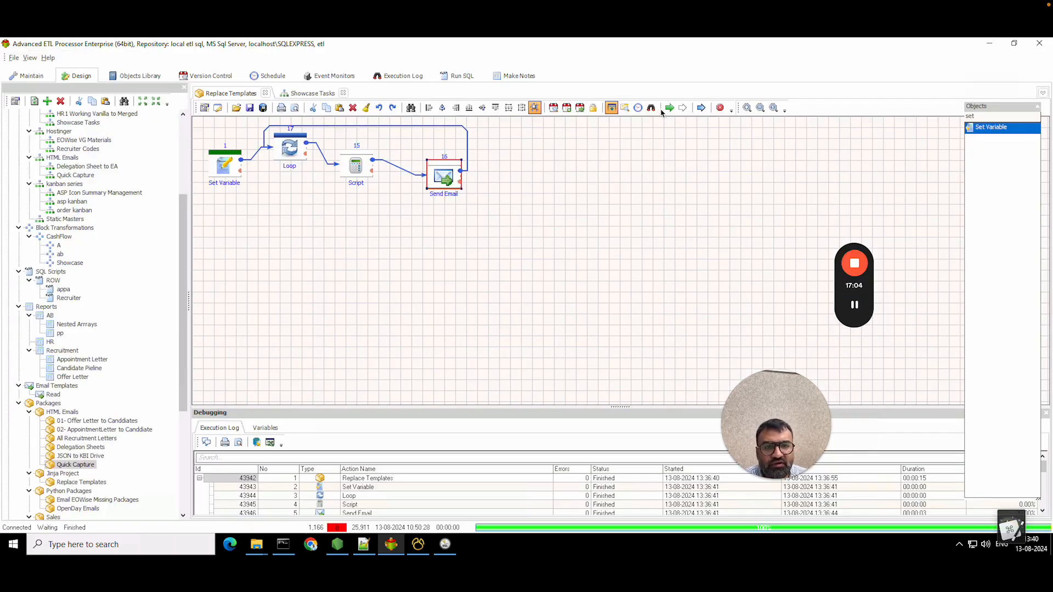
click(669, 108)
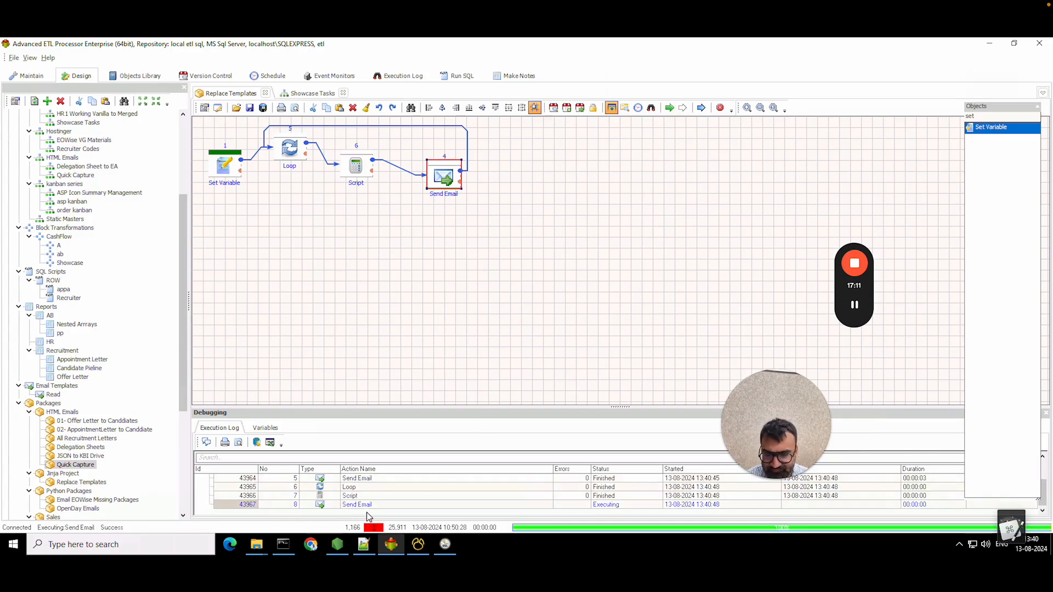
key(super+Tab)
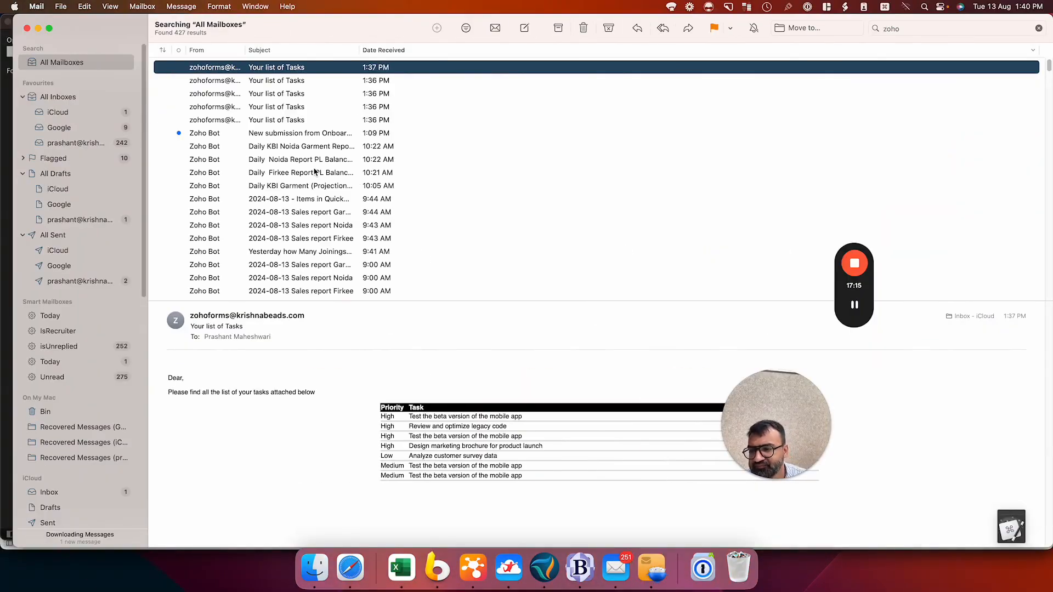
- Open a new '2024-08-13- Your list of Tasks' email and inspect its greeting and task table rows
click(230, 93)
click(230, 80)
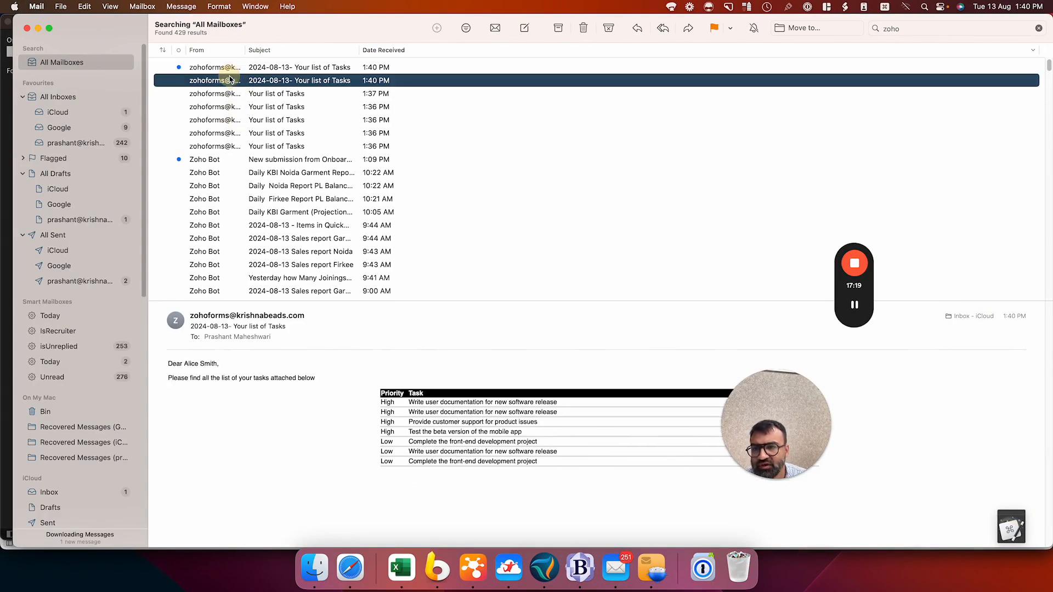
click(237, 391)
drag(221, 395, 450, 445)
click(527, 486)
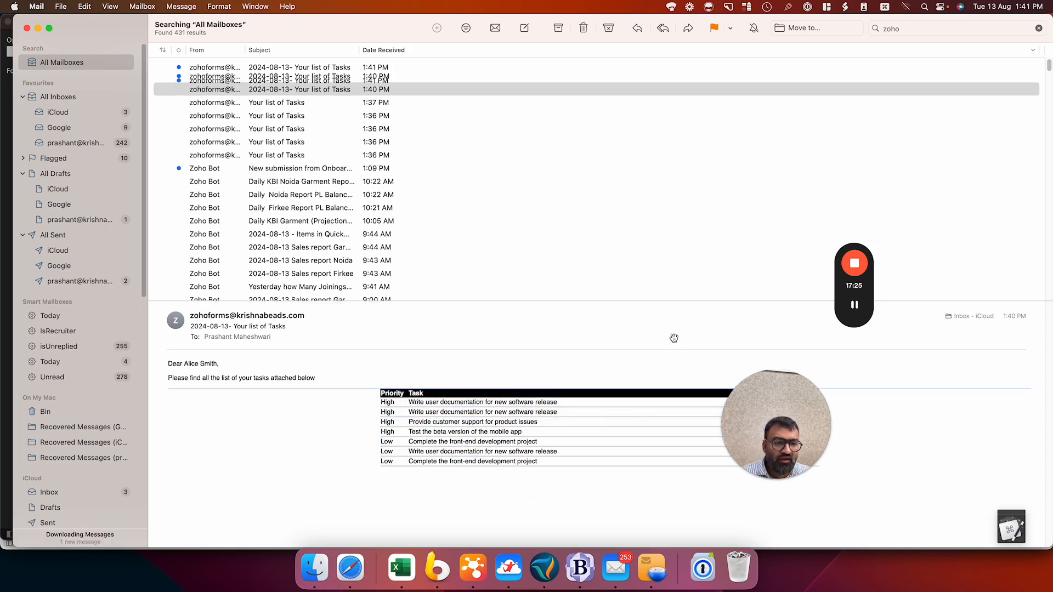
click(473, 568)
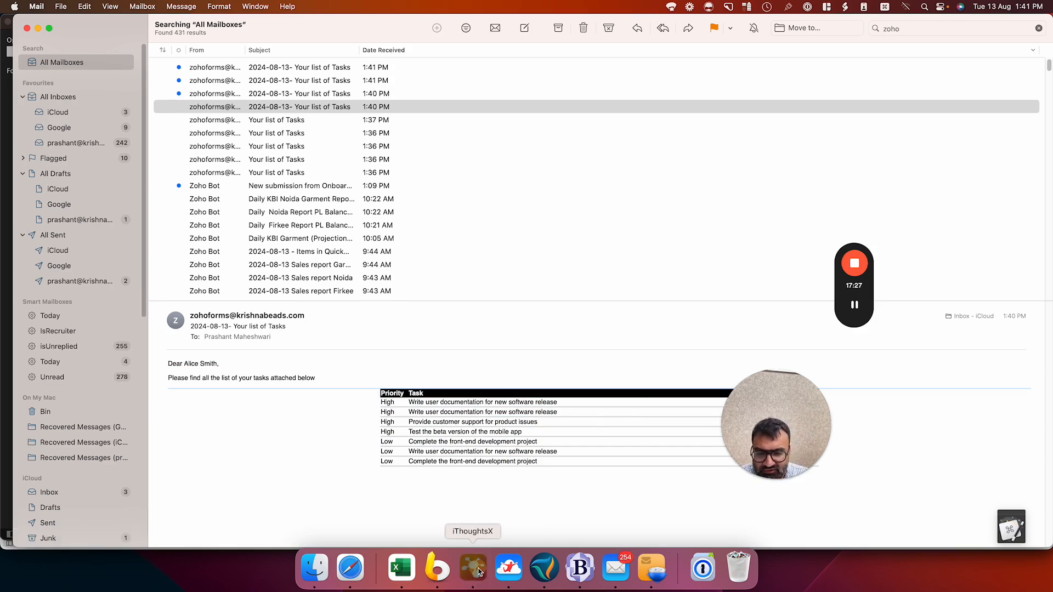
- Move the 'Email each employee their list of tasks' topic slightly higher beside Purpose
drag(431, 224, 437, 196)
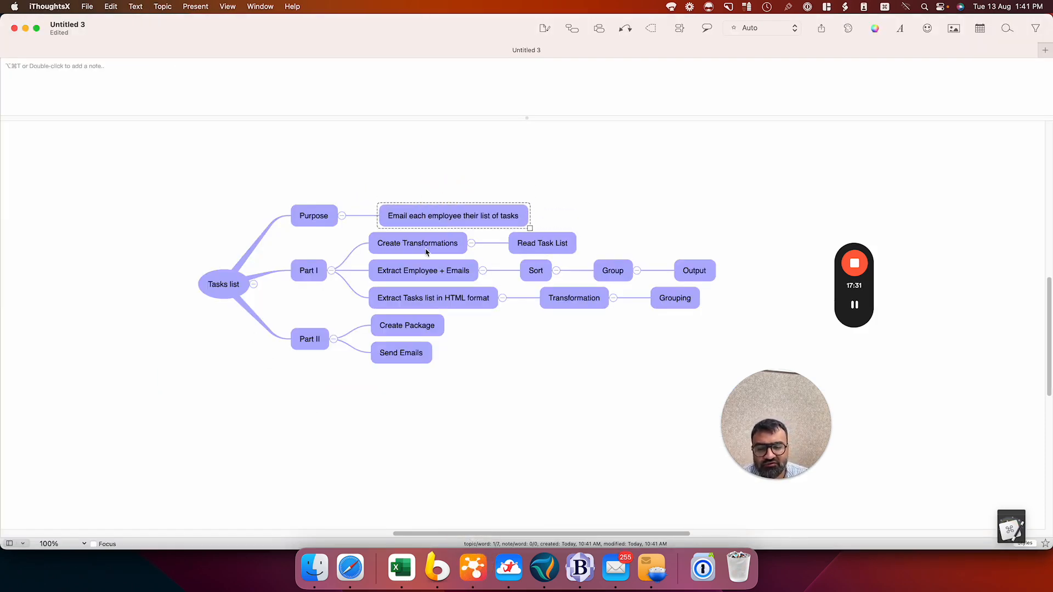
click(300, 341)
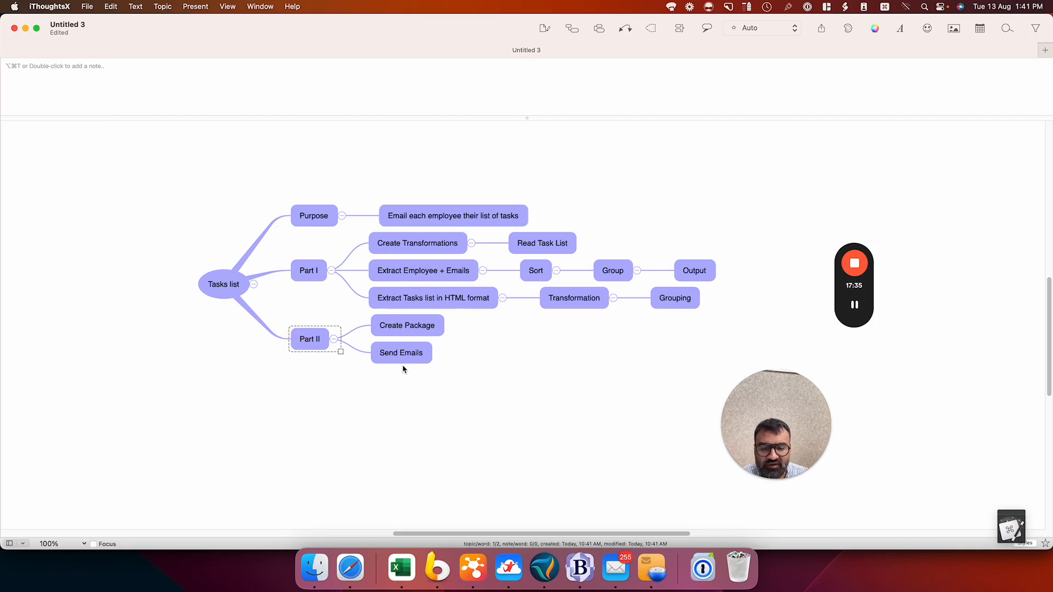